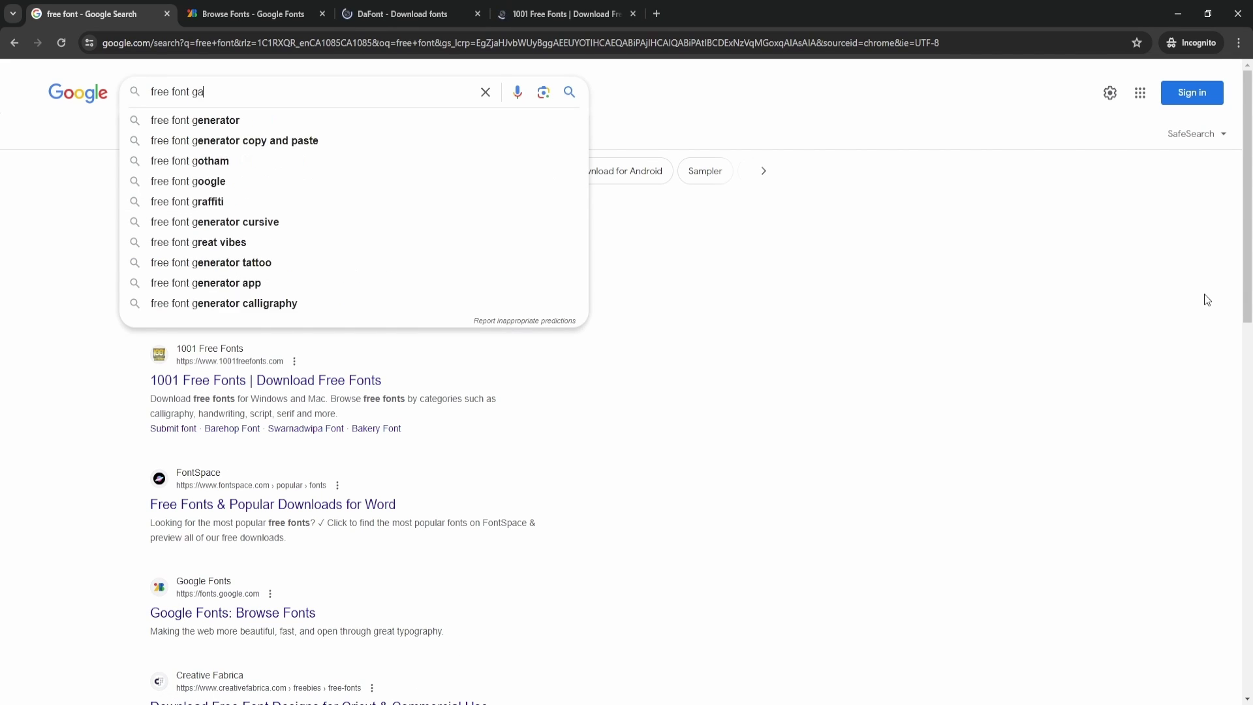
# Step: Search the web for "free font game" and browse the video game fonts on 1001fonts.com, including the Arcade Classic licence tag
pyautogui.press('Return')
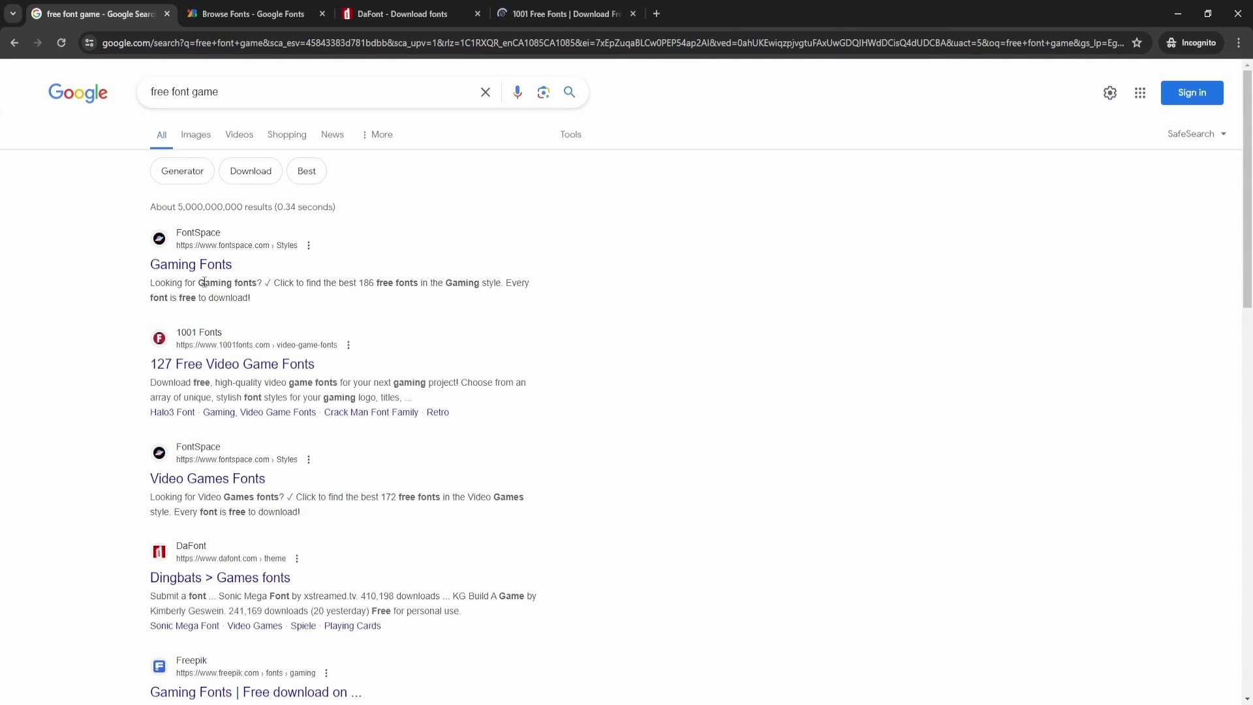
pyautogui.click(219, 367)
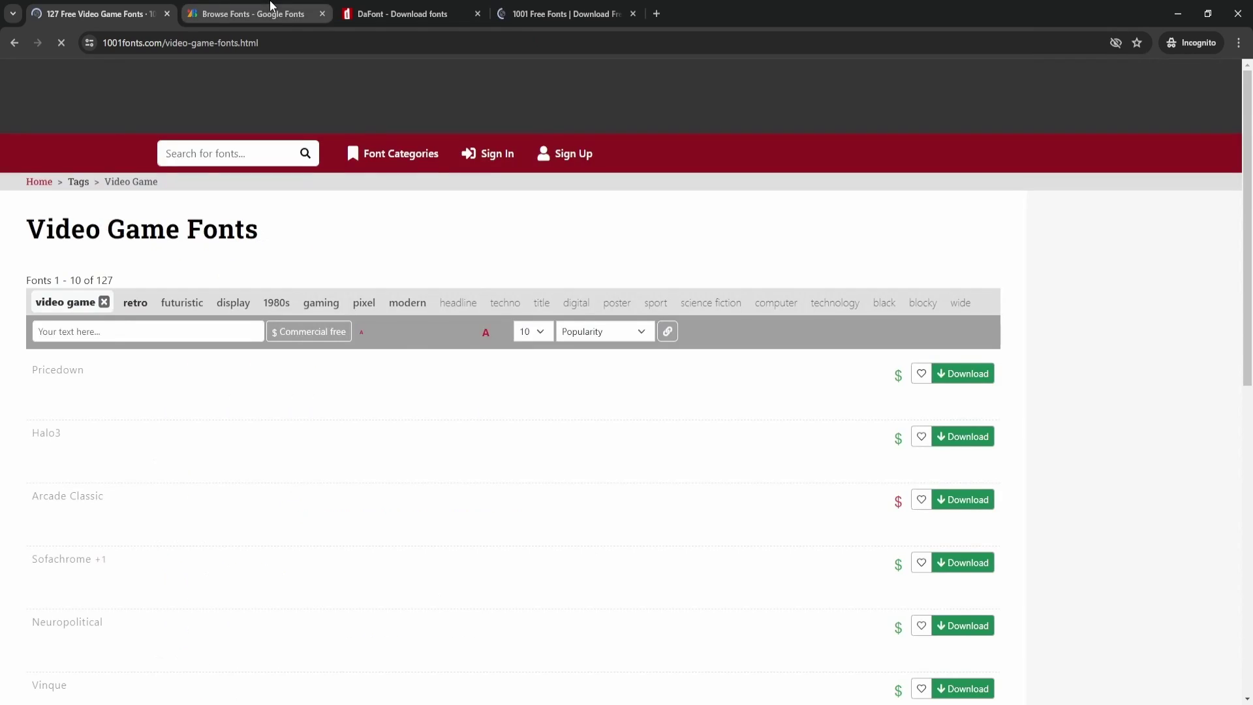
pyautogui.scroll(-4, 322, 216)
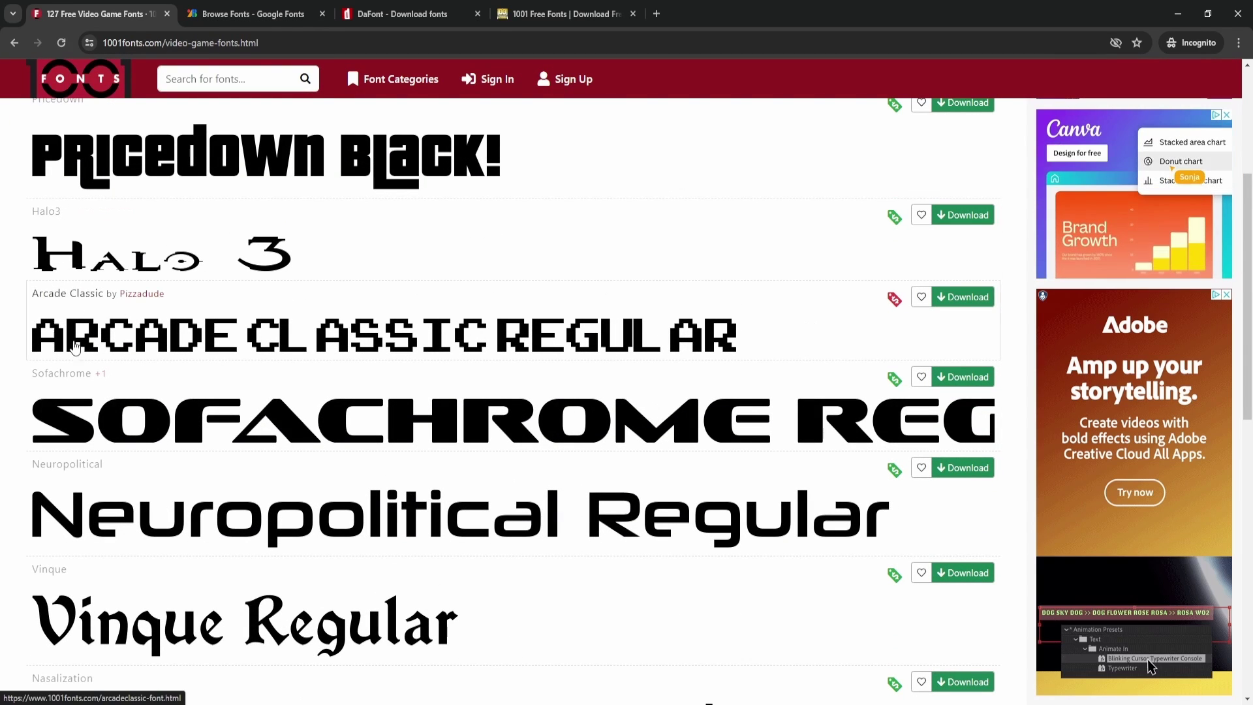
pyautogui.moveTo(896, 303)
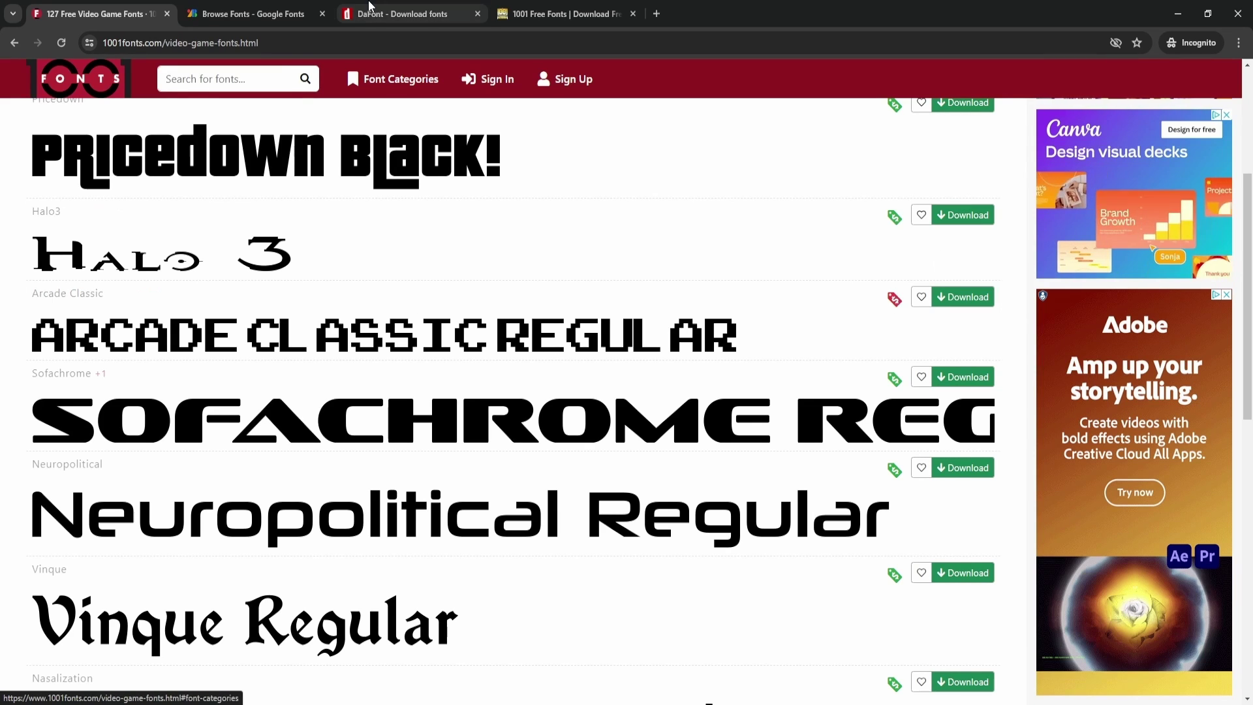
# Step: Browse the free fonts offered on Google Fonts, DaFont and 1001 Free Fonts
pyautogui.click(246, 14)
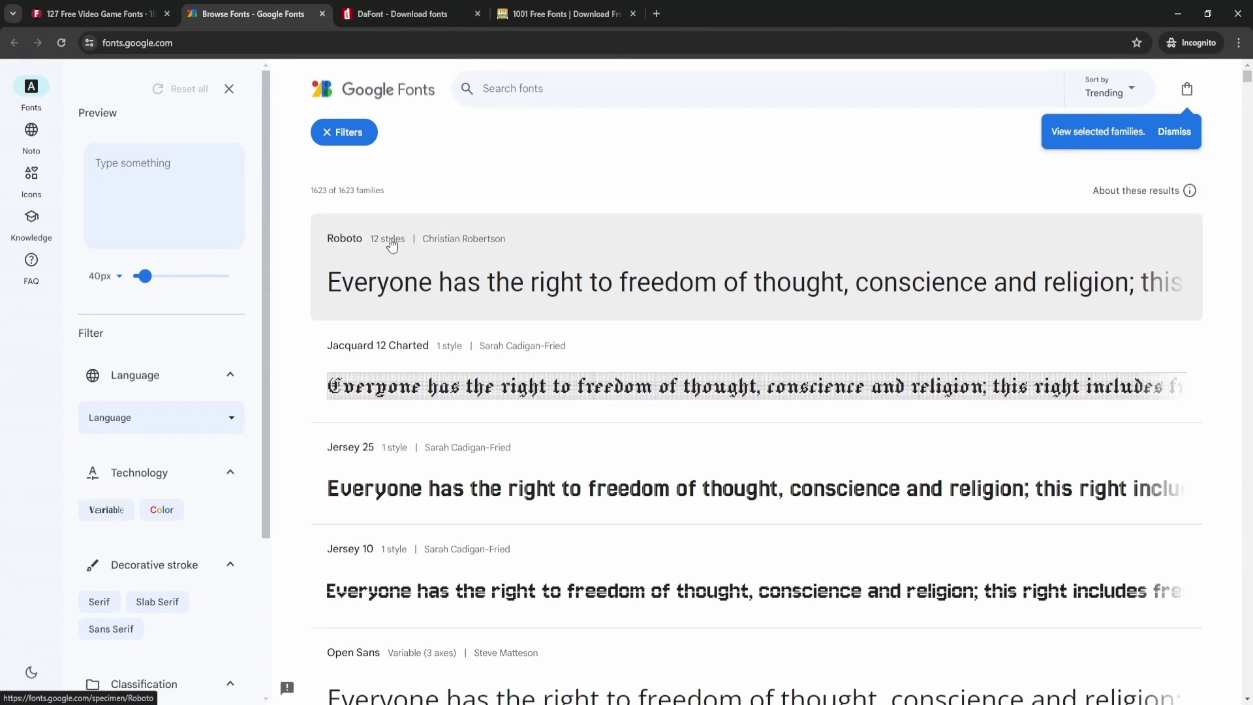
pyautogui.scroll(-8, 551, 423)
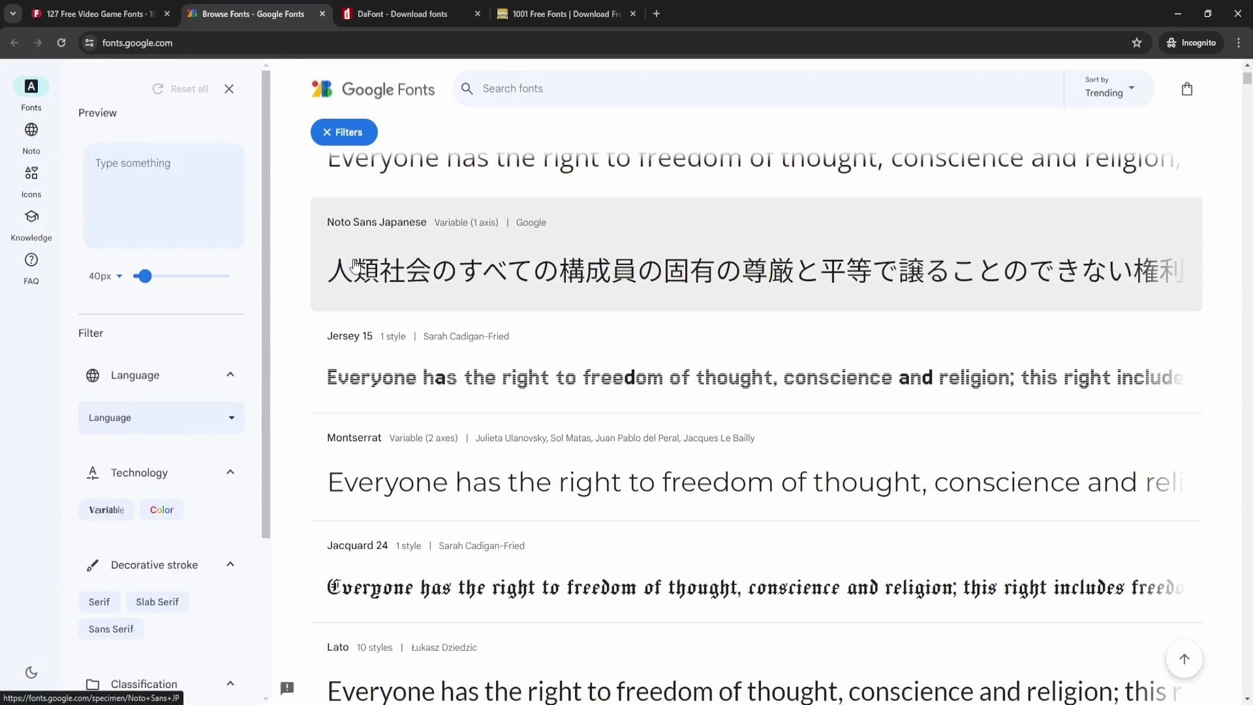
pyautogui.click(417, 8)
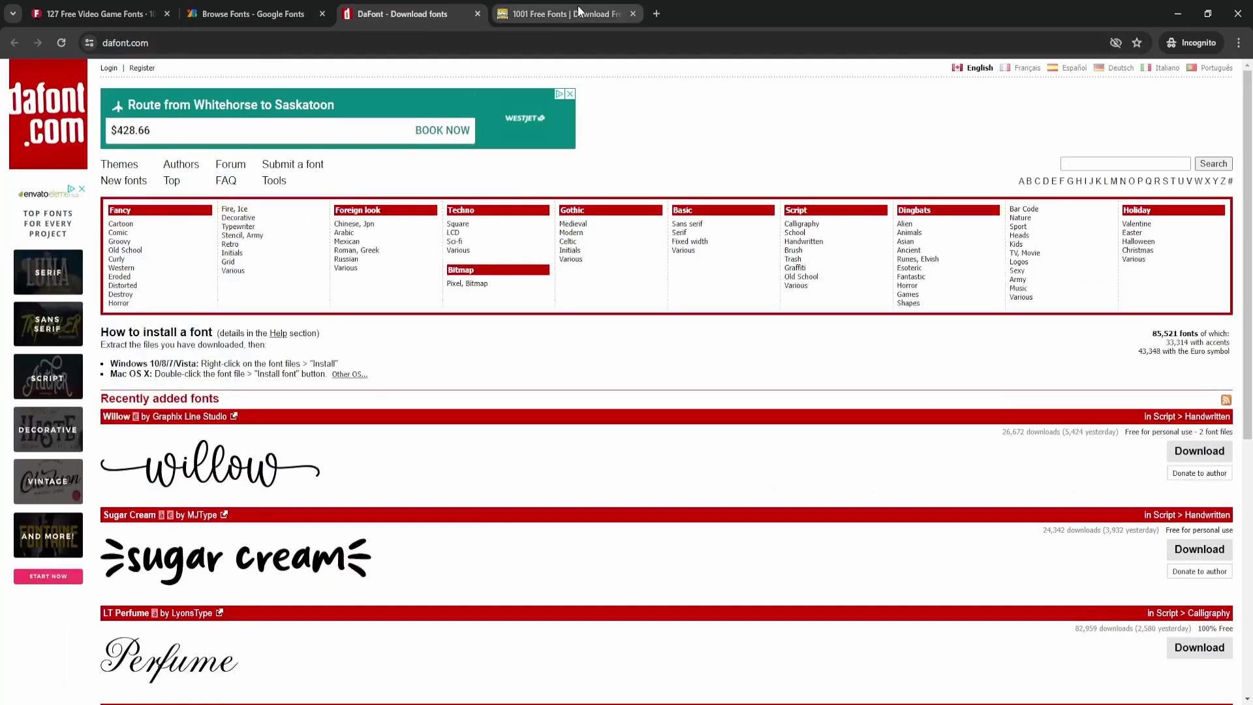
pyautogui.scroll(-6, 341, 366)
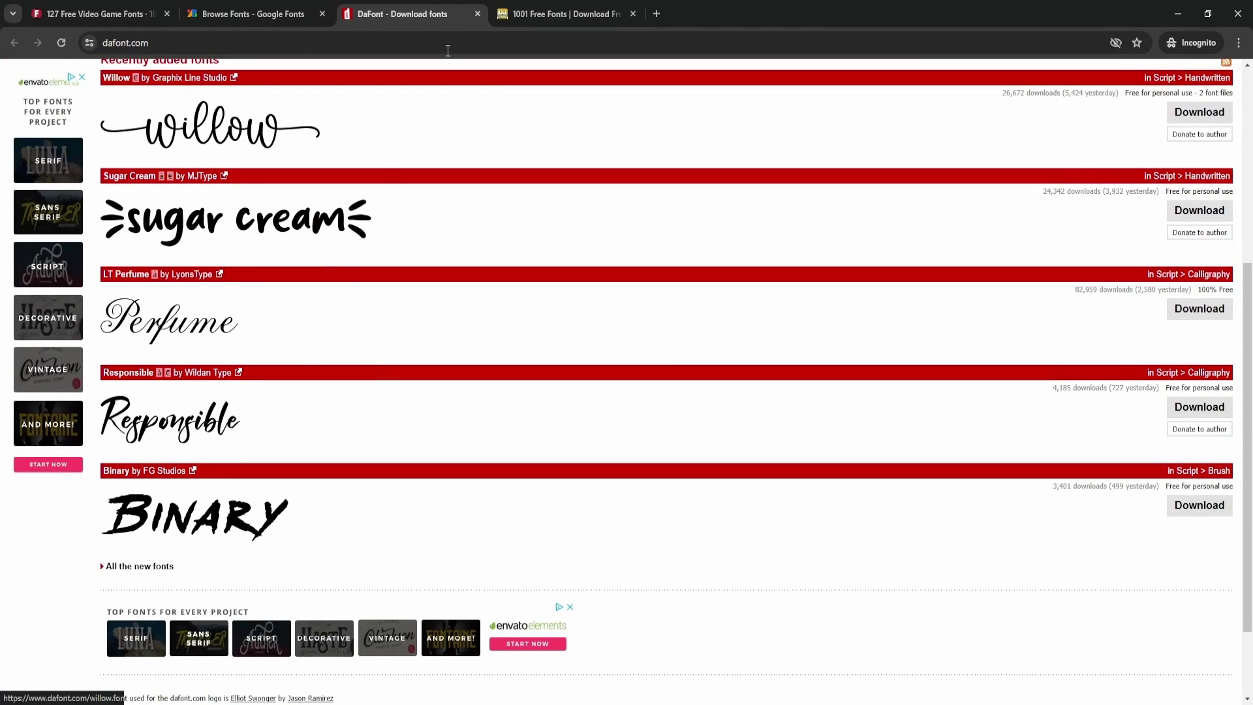
pyautogui.click(562, 14)
pyautogui.scroll(-5, 520, 371)
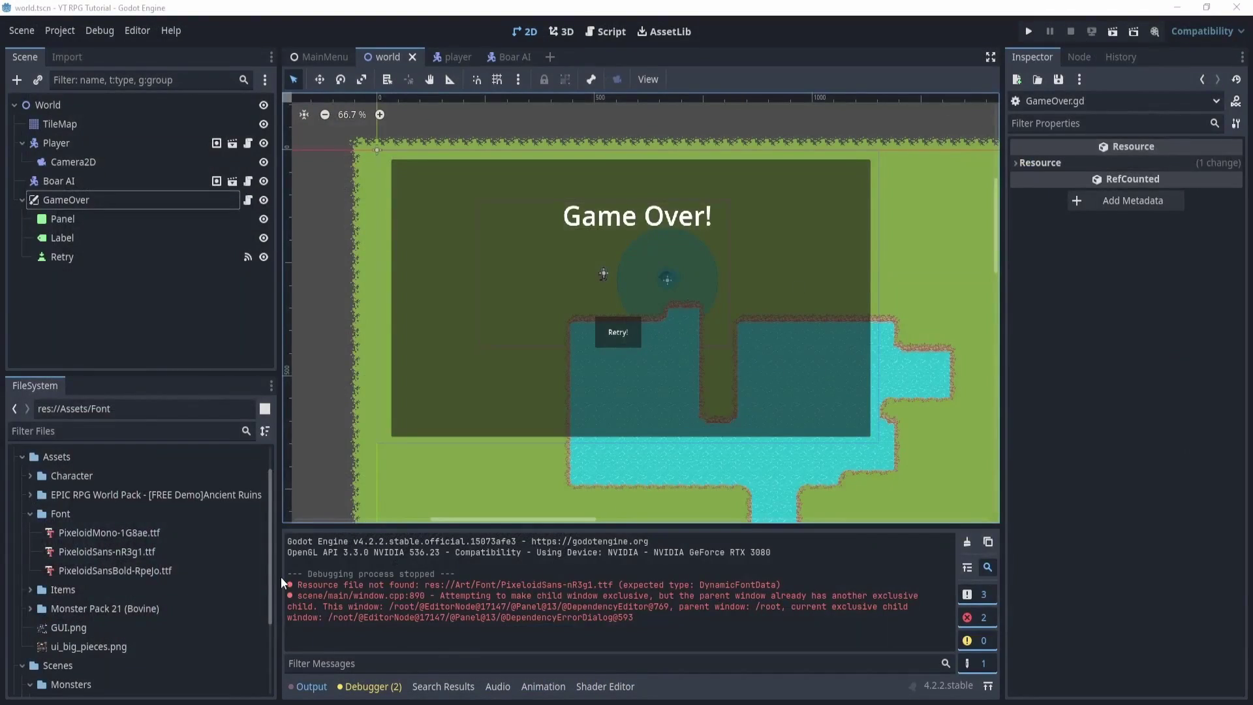
pyautogui.click(138, 533)
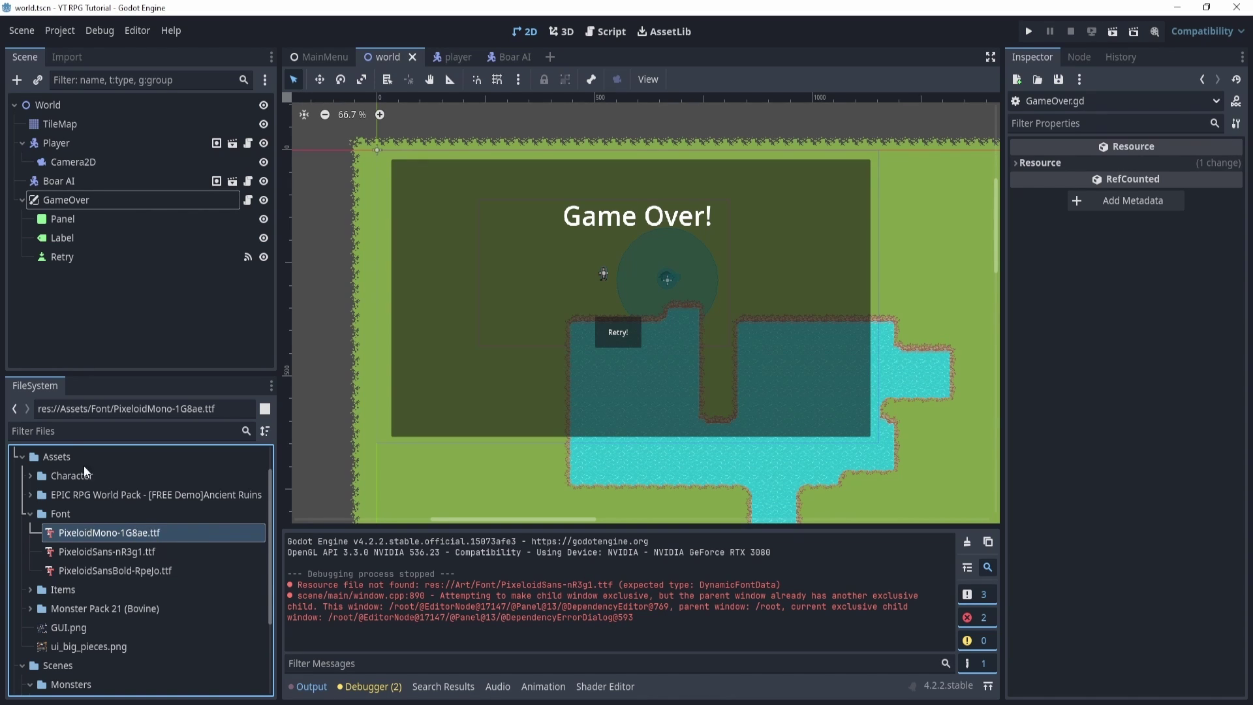
pyautogui.click(56, 459)
pyautogui.rightClick(56, 457)
pyautogui.click(399, 611)
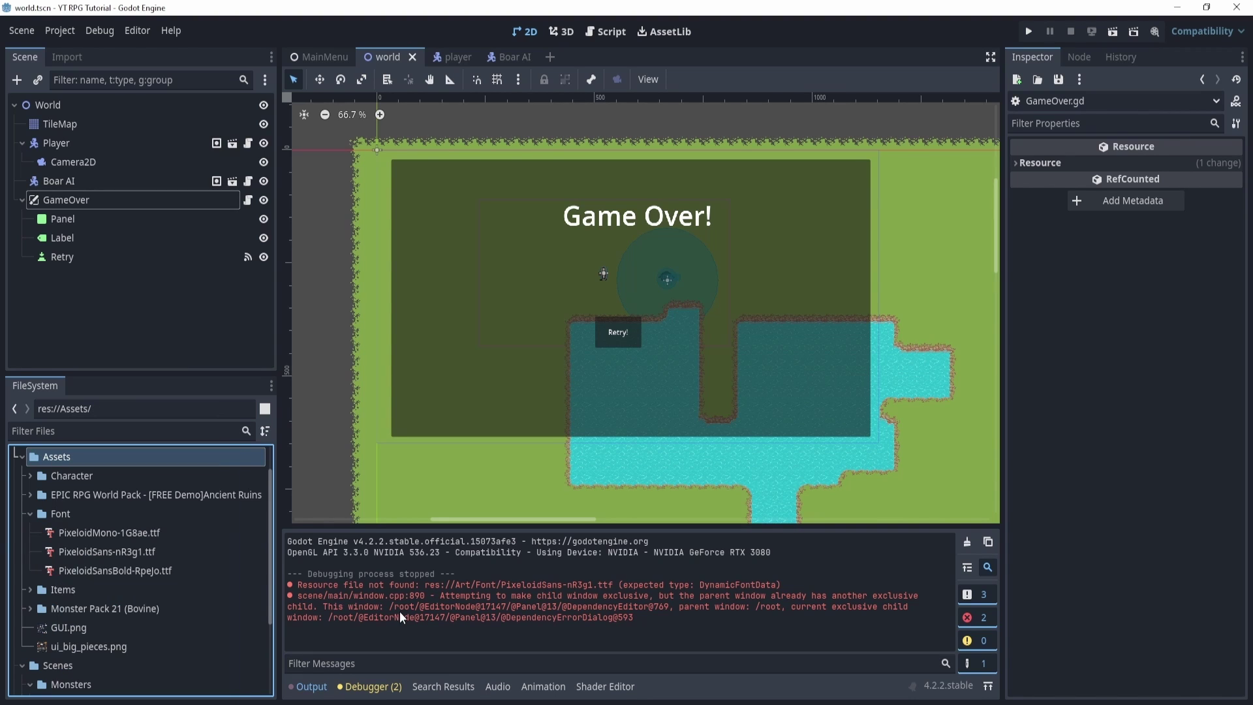
# Step: Collapse the Scenes, Scripts and Assets folders in the Godot project's file tree
pyautogui.scroll(1, 48, 548)
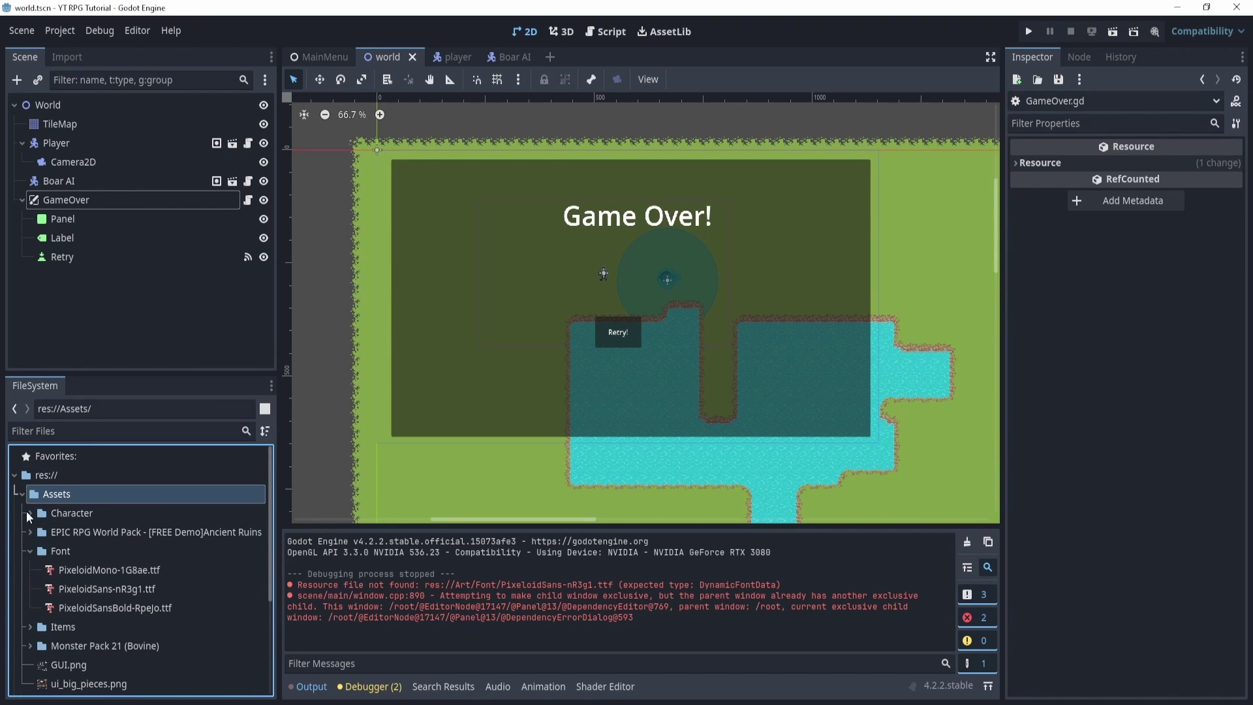
pyautogui.scroll(-3, 38, 549)
pyautogui.click(23, 611)
pyautogui.click(21, 663)
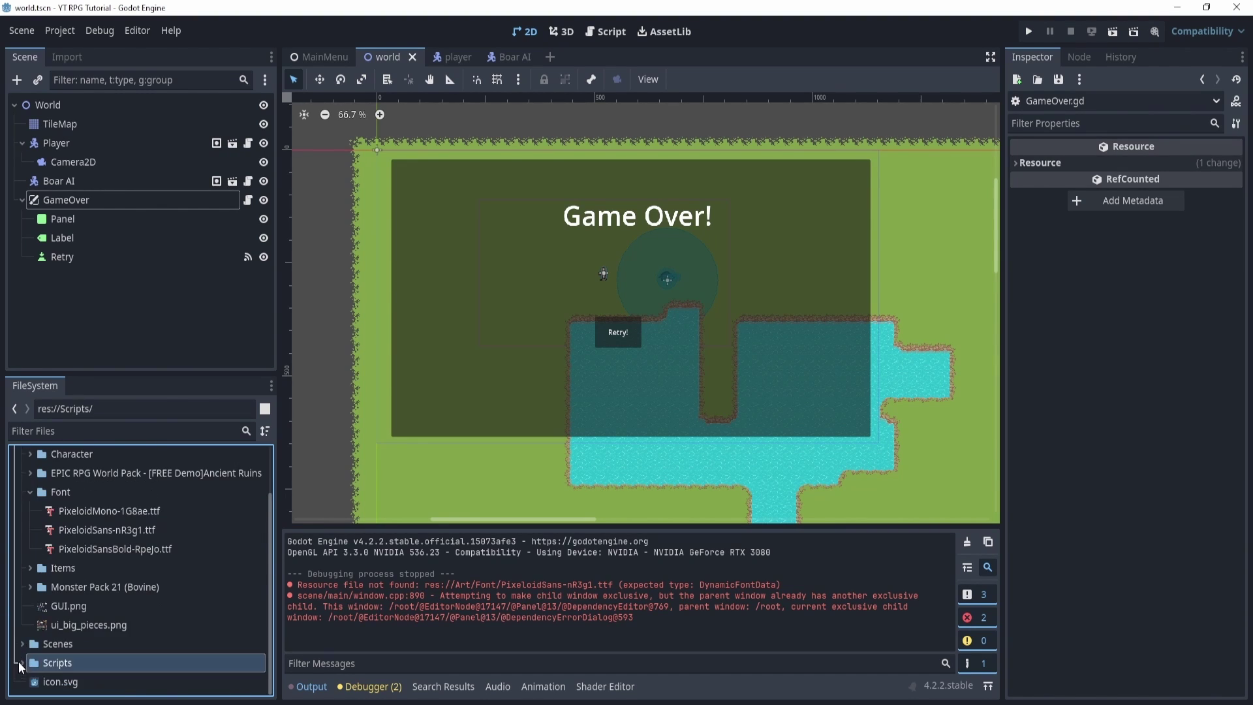
pyautogui.scroll(3, 56, 461)
pyautogui.click(21, 494)
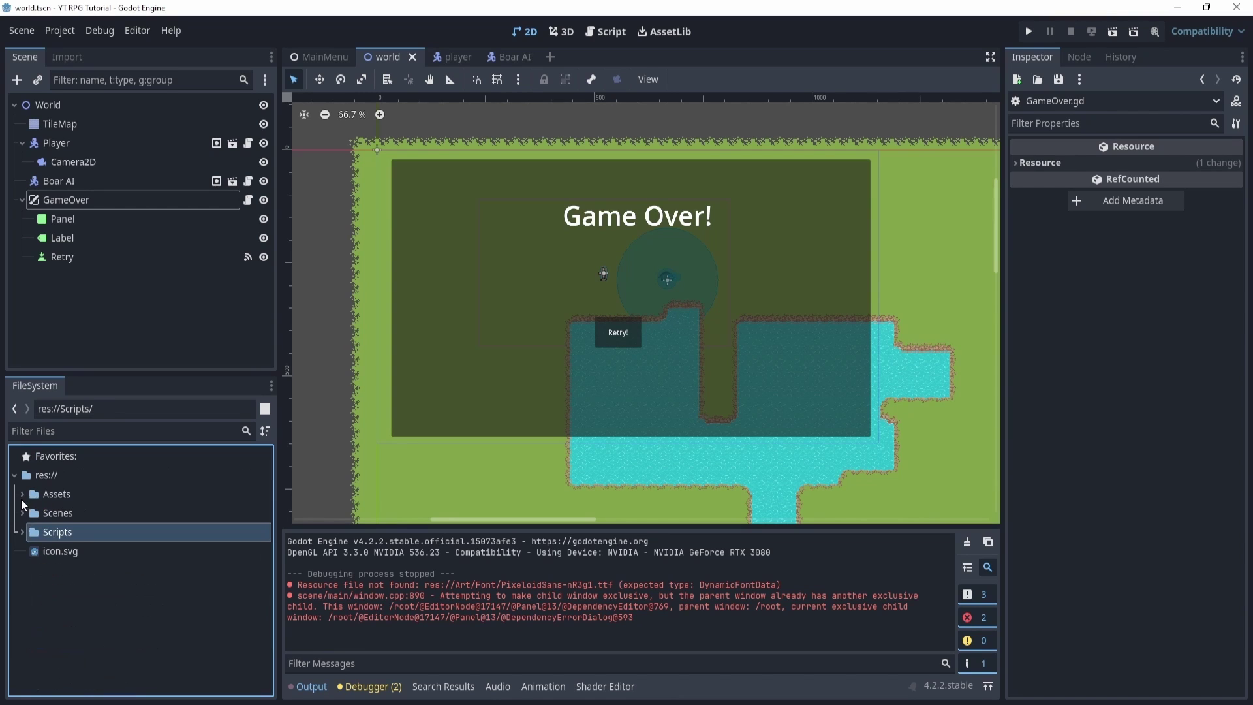
# Step: Create a new Theme resource in the project's res:// root folder
pyautogui.click(49, 475)
pyautogui.rightClick(76, 475)
pyautogui.moveTo(167, 492)
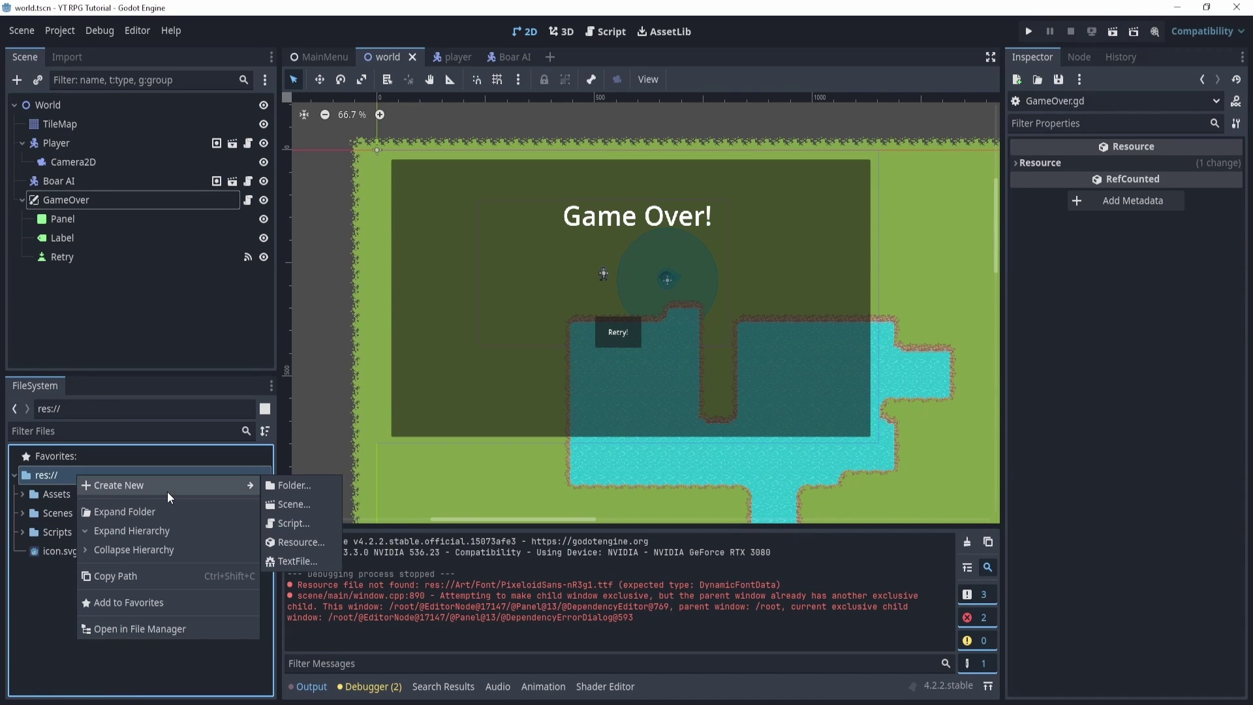
pyautogui.click(311, 543)
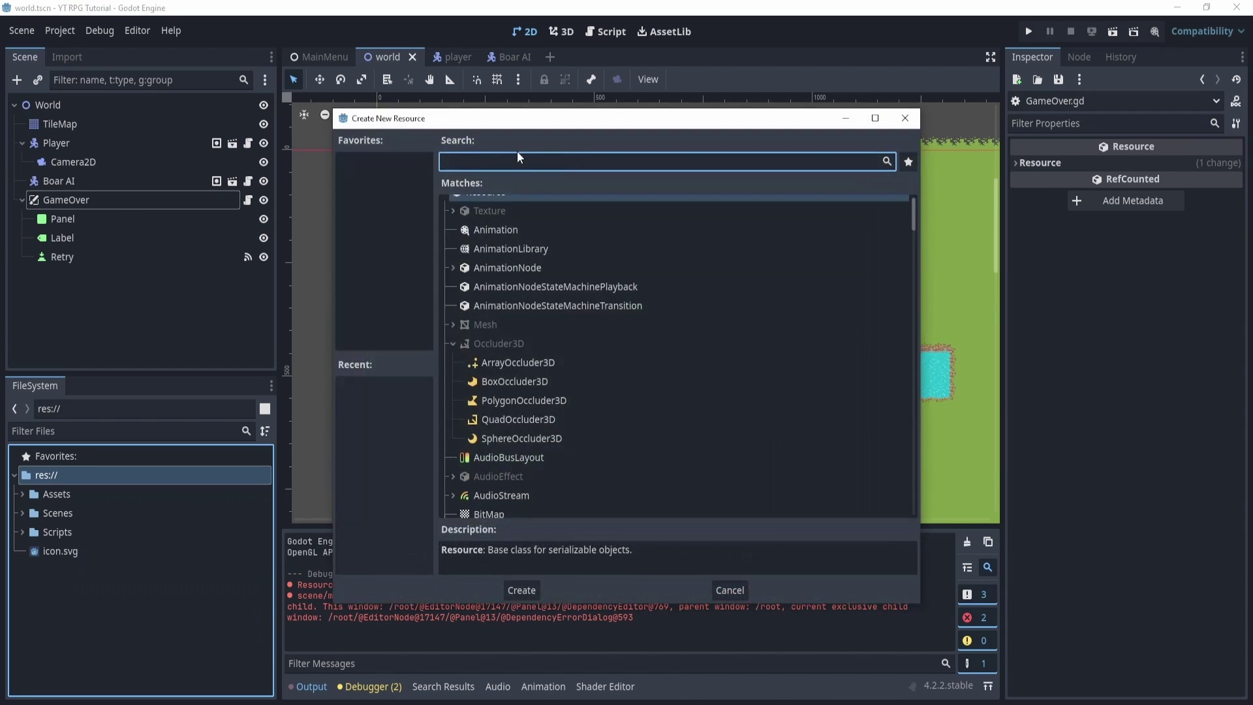
pyautogui.write('the')
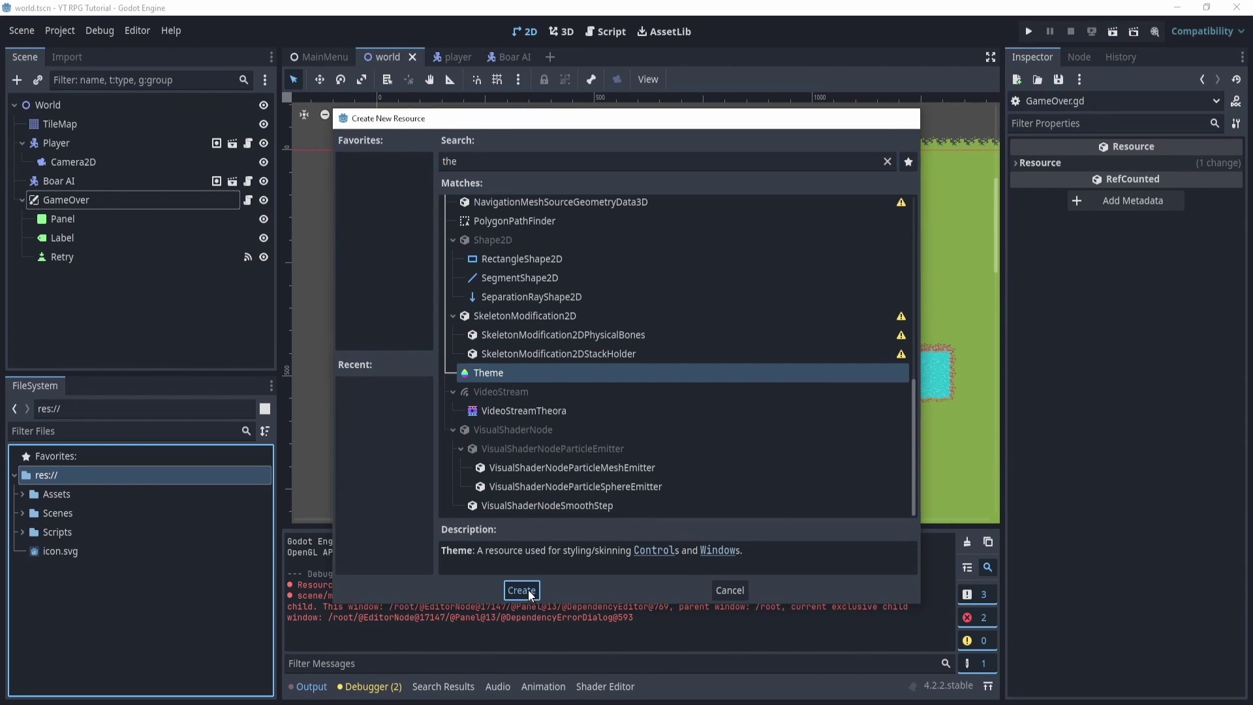
pyautogui.click(527, 590)
# Step: Save the new theme resource in res:// under the name Default.tres
pyautogui.write('game')
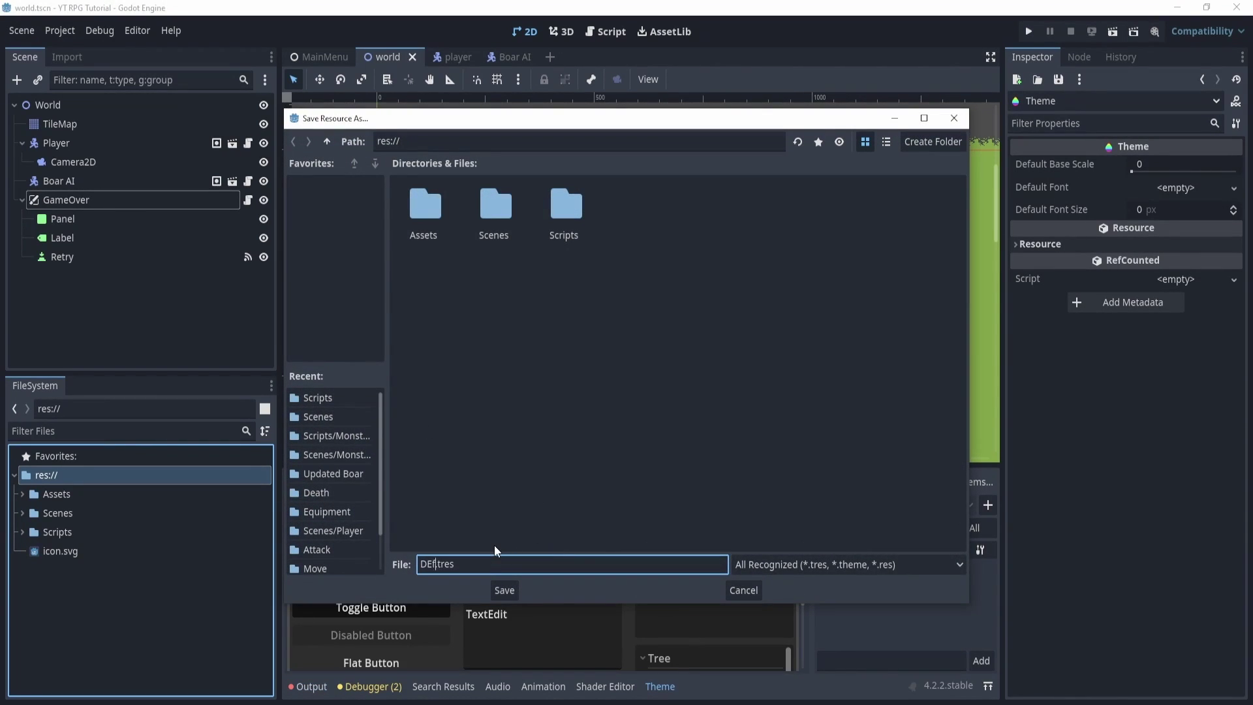
pyautogui.press('BackSpace')
pyautogui.press('BackSpace')
pyautogui.press('BackSpace')
pyautogui.press('BackSpace')
pyautogui.write('Default')
pyautogui.press('Return')
# Step: Open Default.tres and enlarge both the property inspector and the theme editor for more working space
pyautogui.click(57, 553)
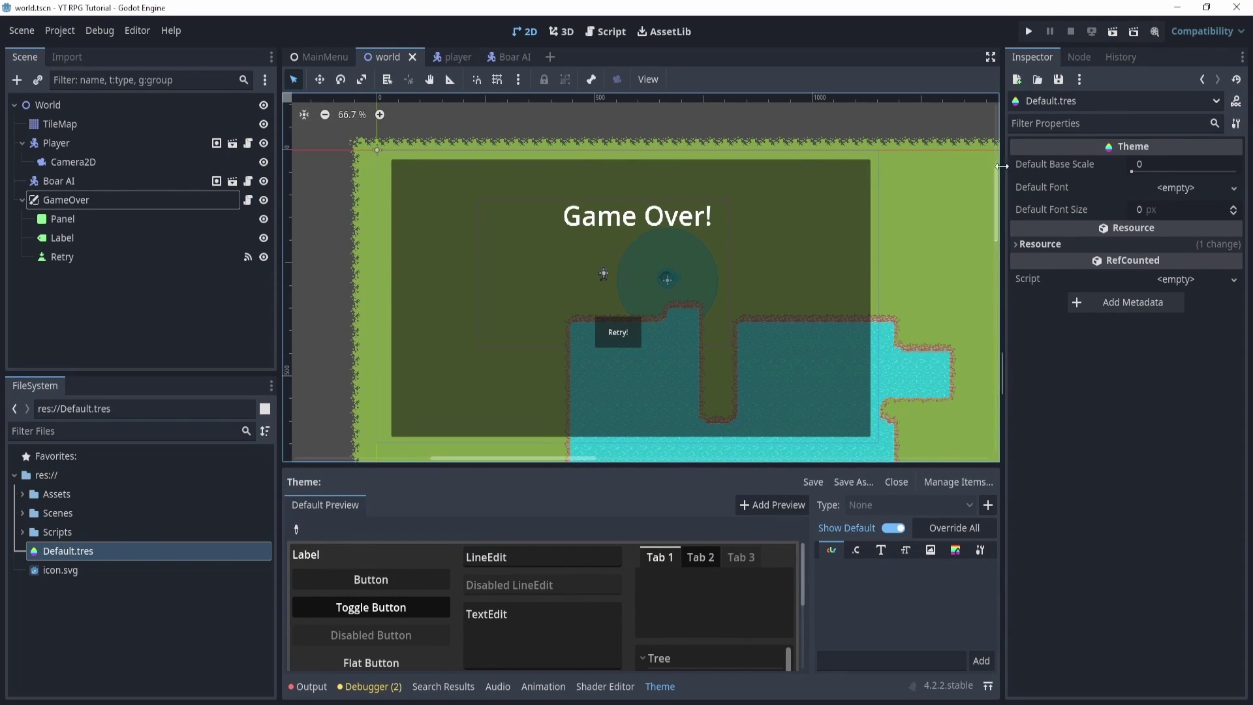
pyautogui.moveTo(1004, 170); pyautogui.dragTo(903, 169)
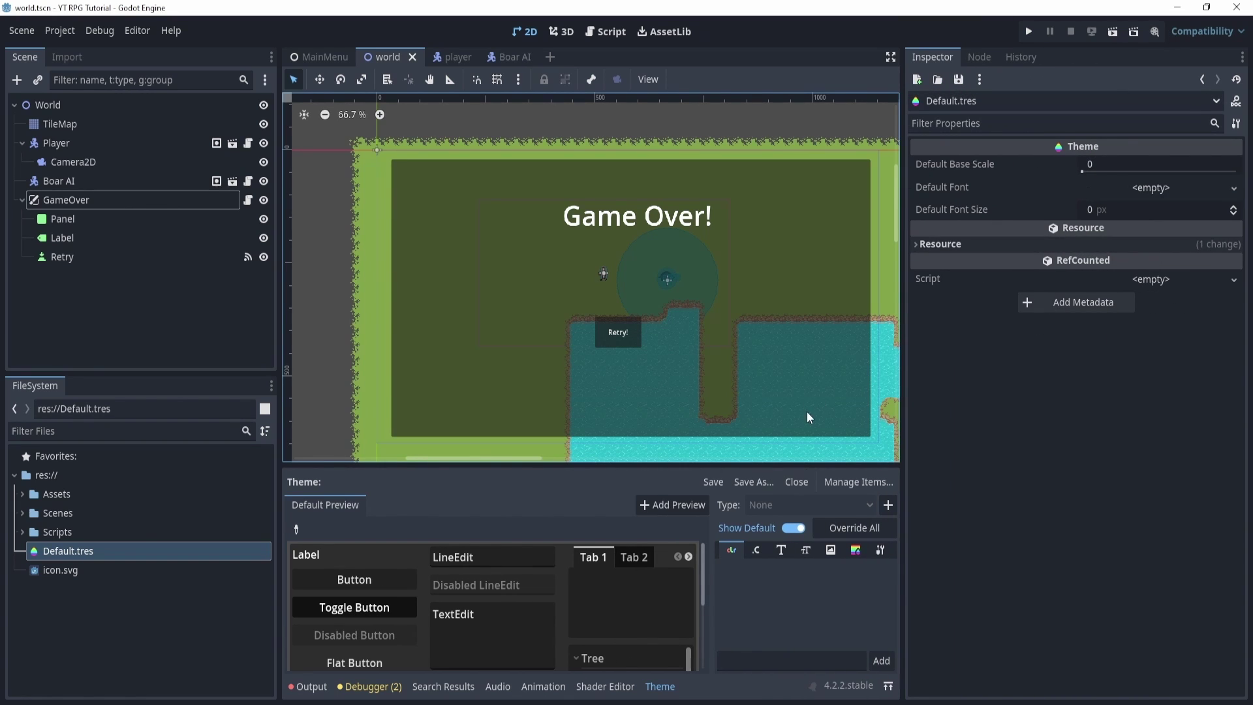
pyautogui.moveTo(804, 465); pyautogui.dragTo(804, 389)
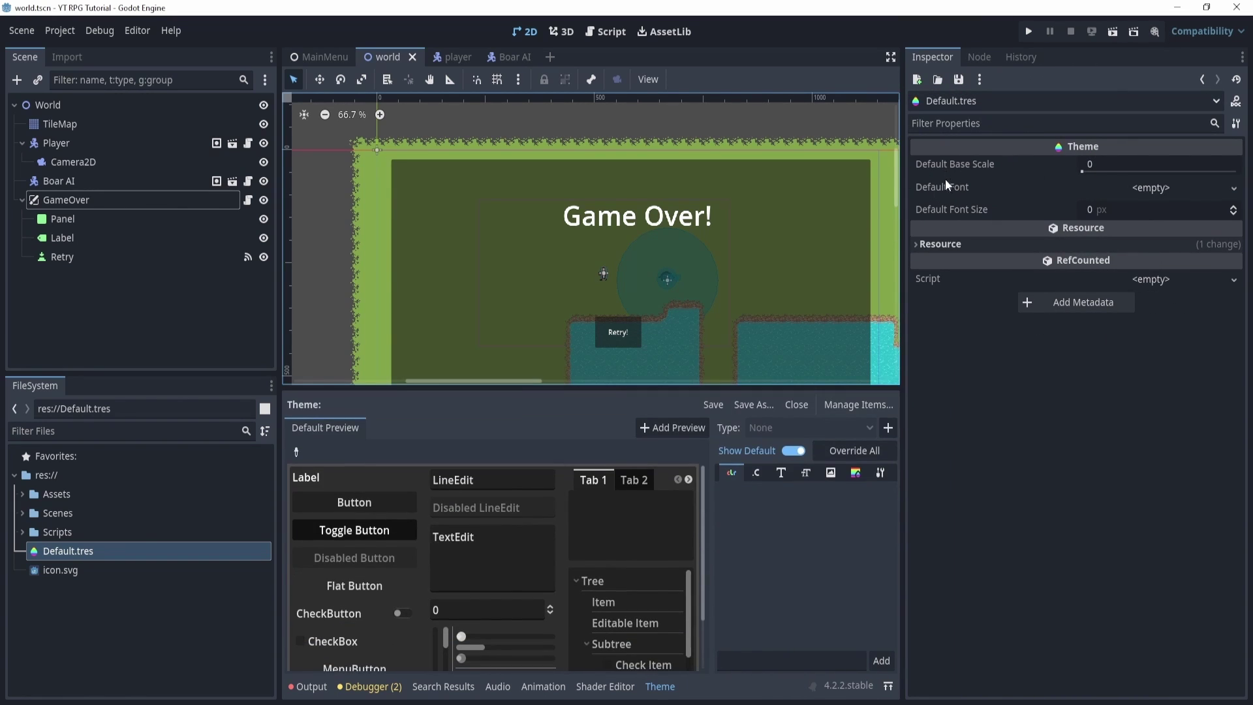
# Step: Set the theme's default font to PixeloidMono-1G8ae.ttf from the Assets Font folder and save
pyautogui.click(1134, 188)
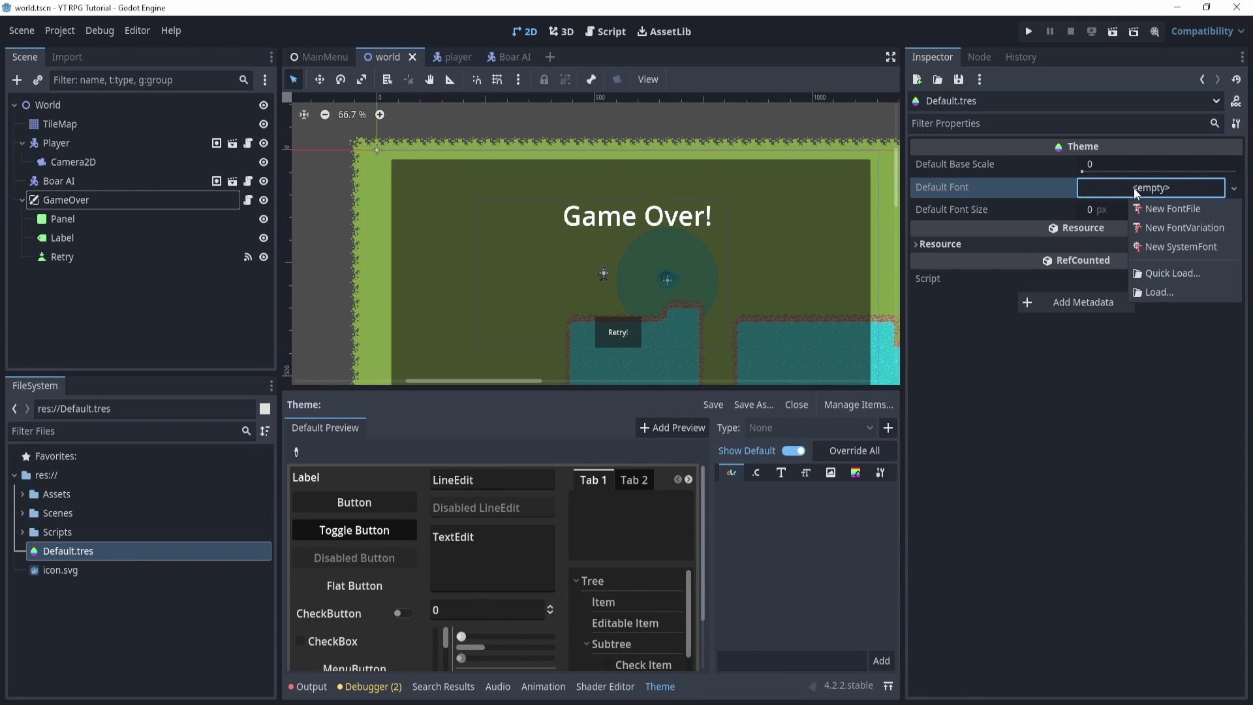
pyautogui.click(22, 494)
pyautogui.click(22, 494)
pyautogui.moveTo(85, 569); pyautogui.dragTo(1149, 190)
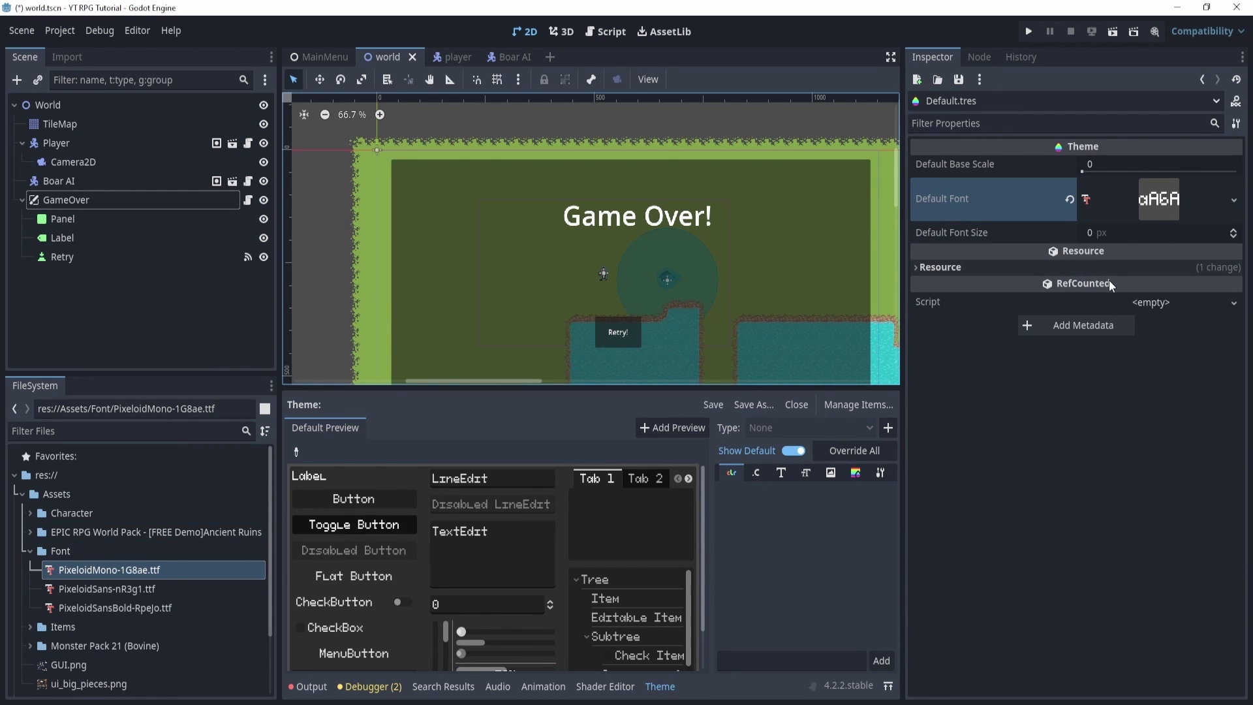
pyautogui.hotkey('ctrl', 's')
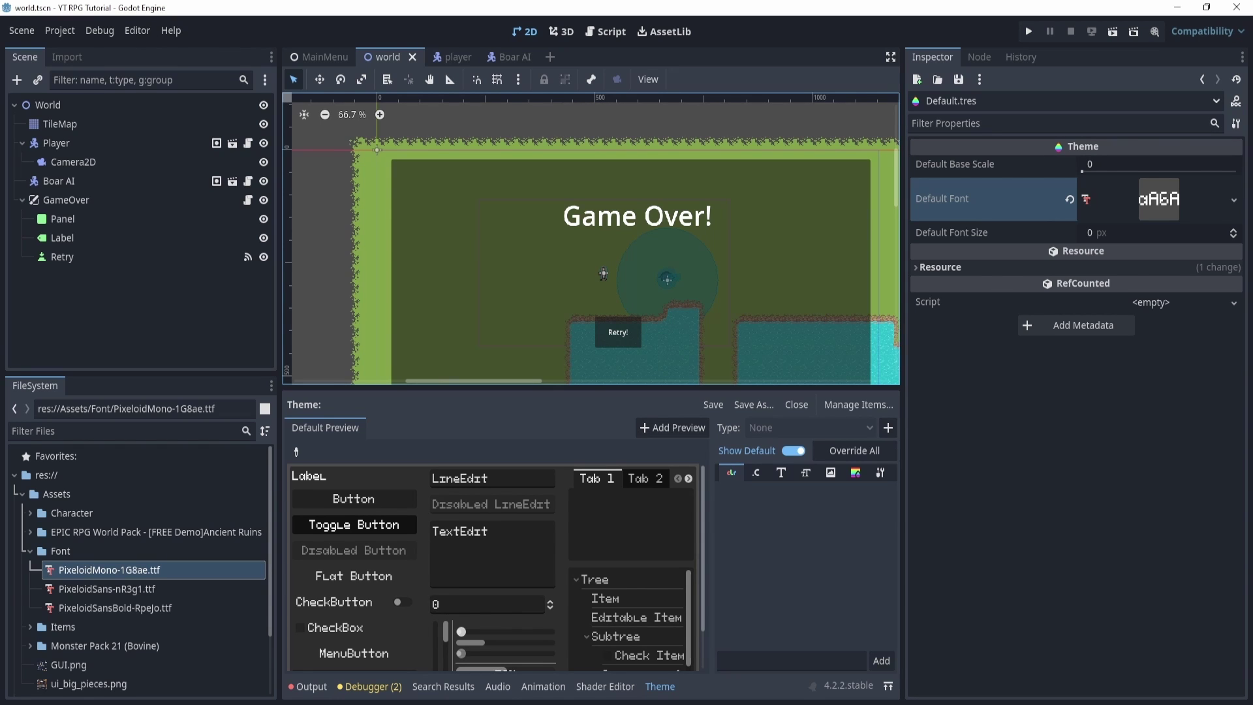
# Step: Filter the project settings by "theme" and open the GUI Theme category
pyautogui.click(55, 37)
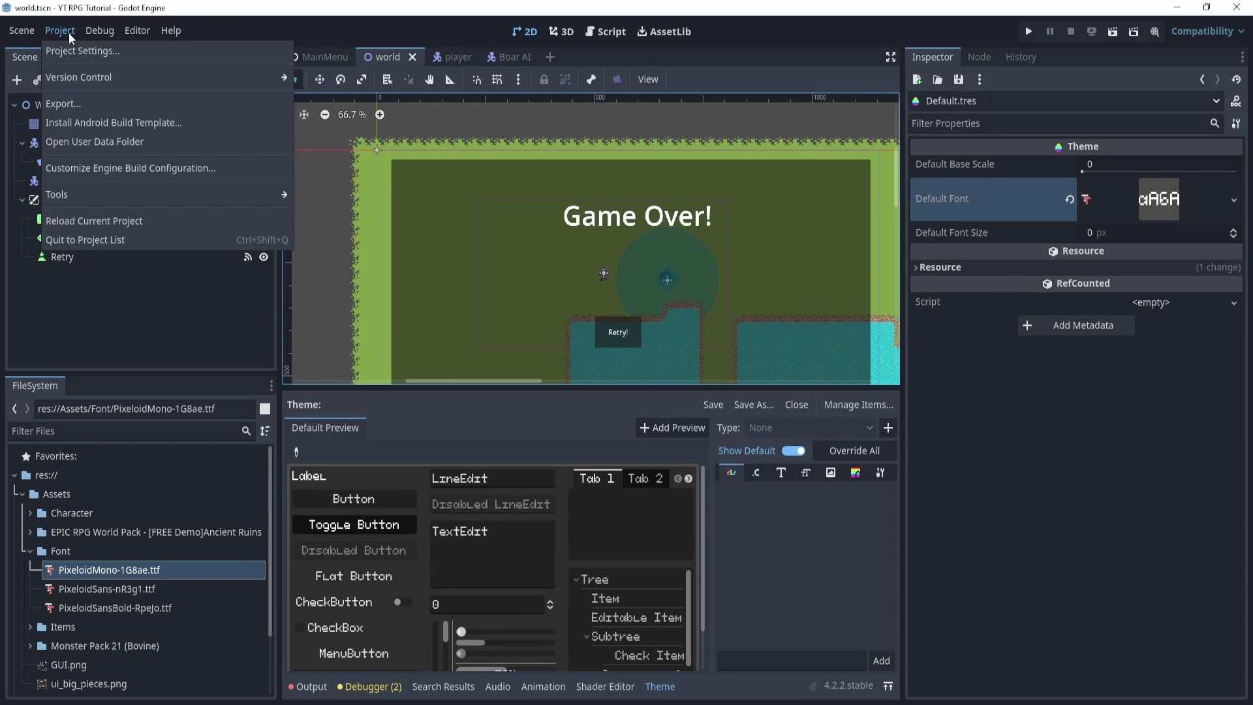
pyautogui.click(64, 52)
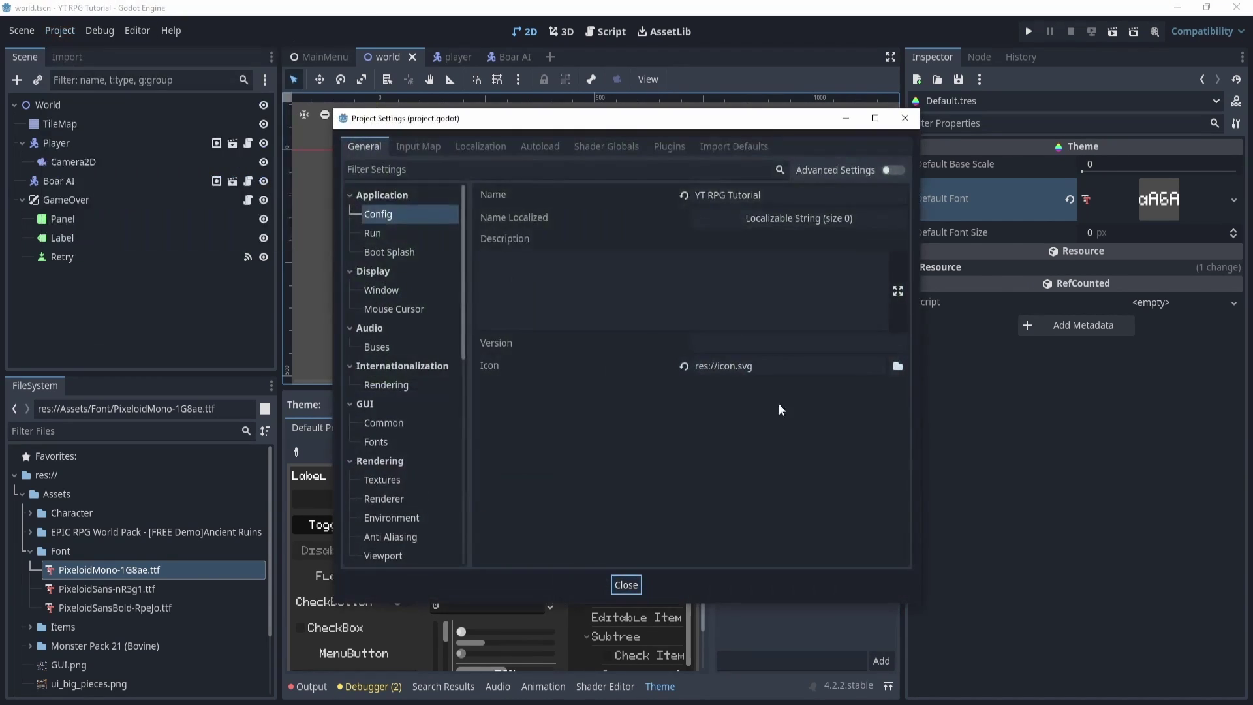
pyautogui.click(393, 168)
pyautogui.write('def')
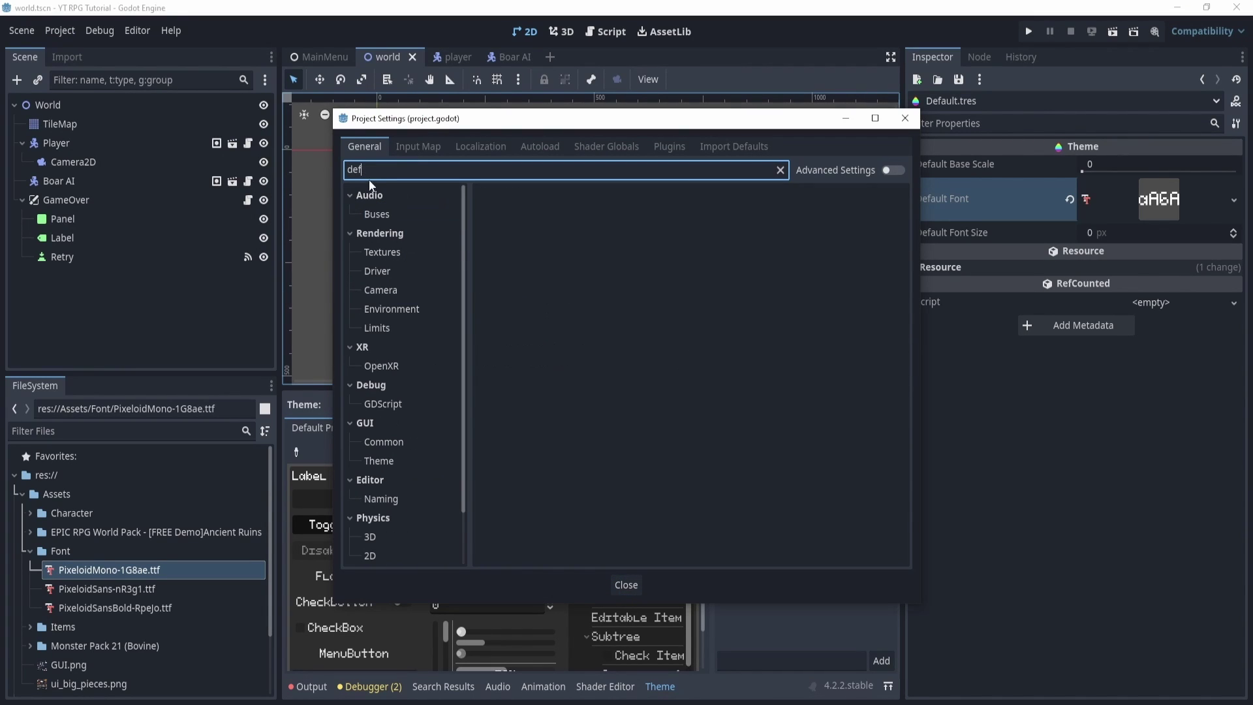
pyautogui.moveTo(370, 170); pyautogui.dragTo(331, 168)
pyautogui.press('BackSpace')
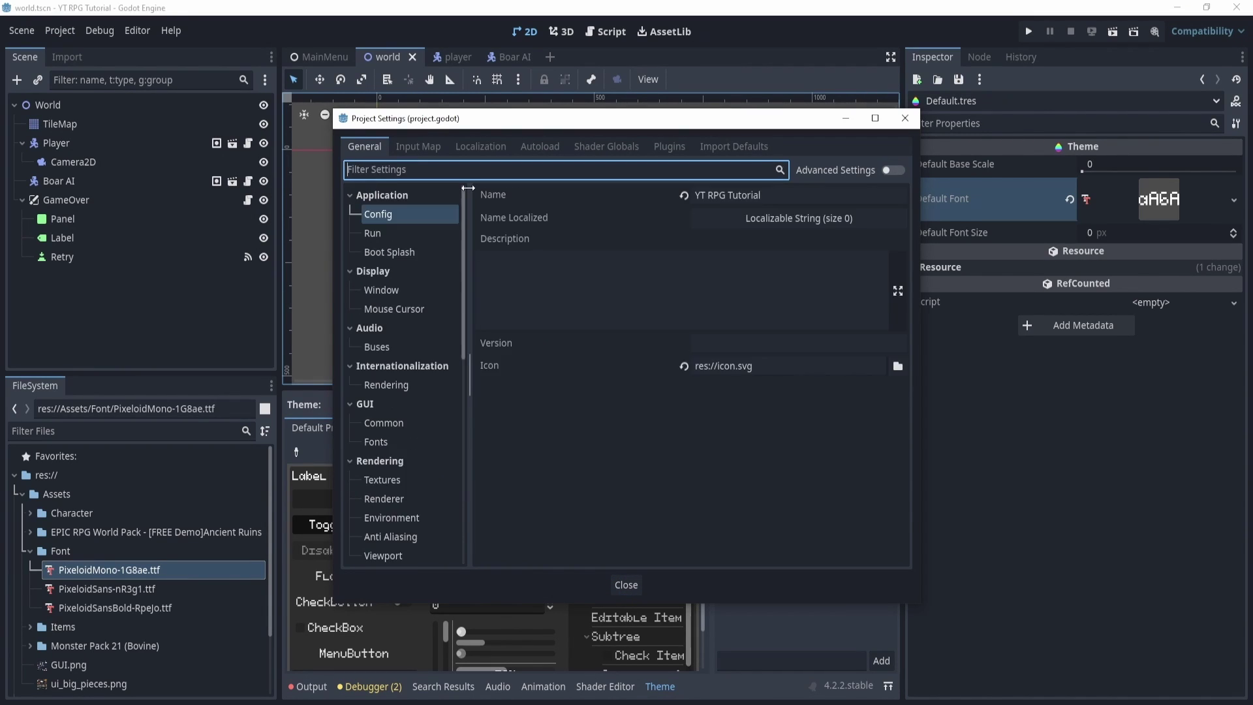
pyautogui.write('theme')
pyautogui.click(363, 233)
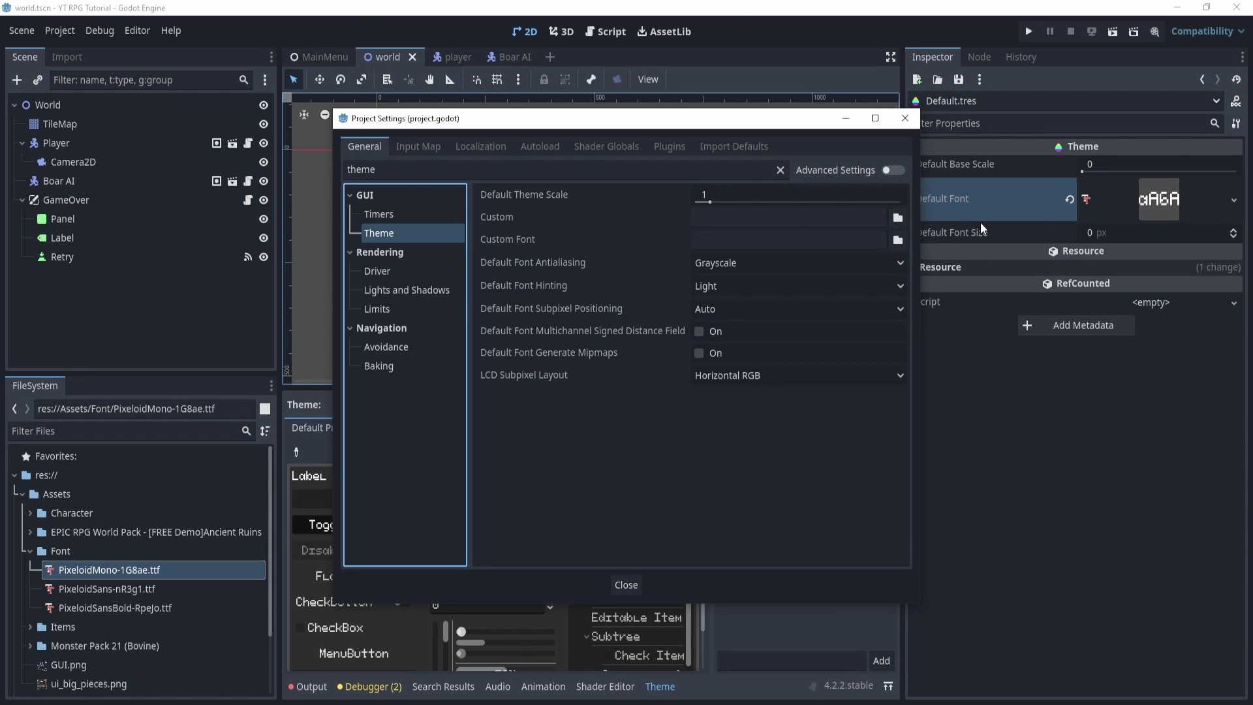
# Step: Assign res://Default.tres as the project's custom theme, then save and restart the editor
pyautogui.click(895, 218)
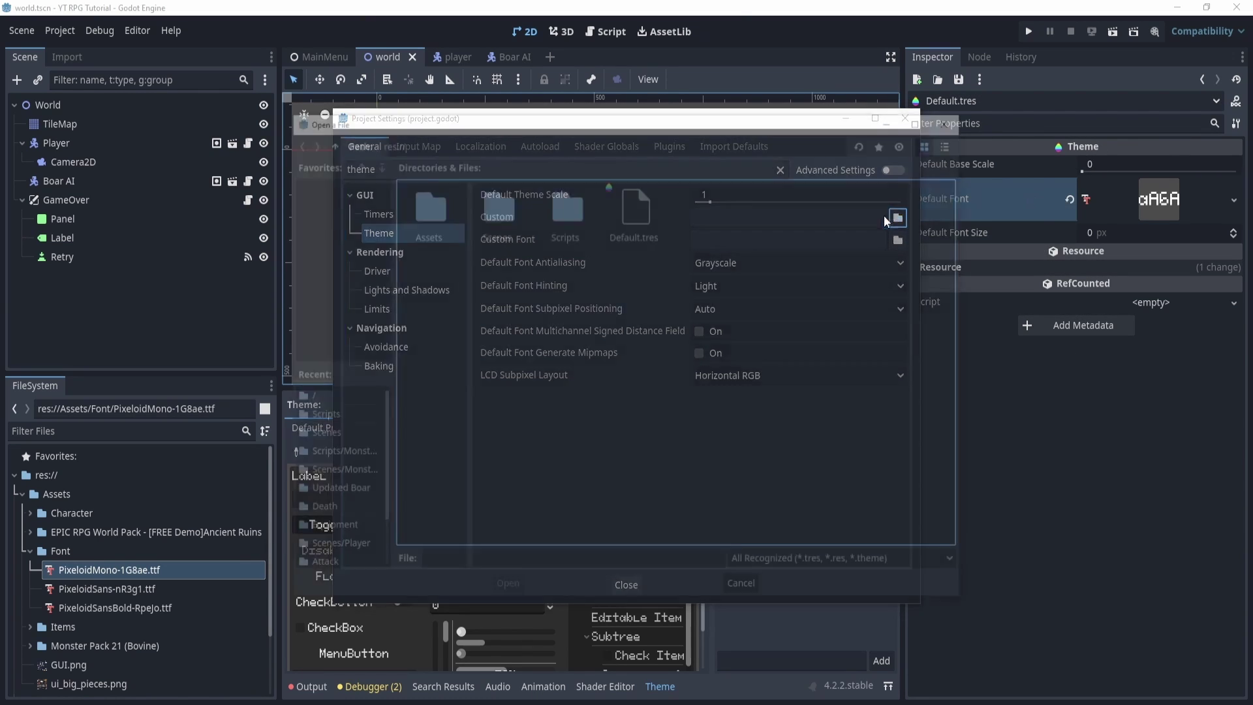
pyautogui.doubleClick(641, 222)
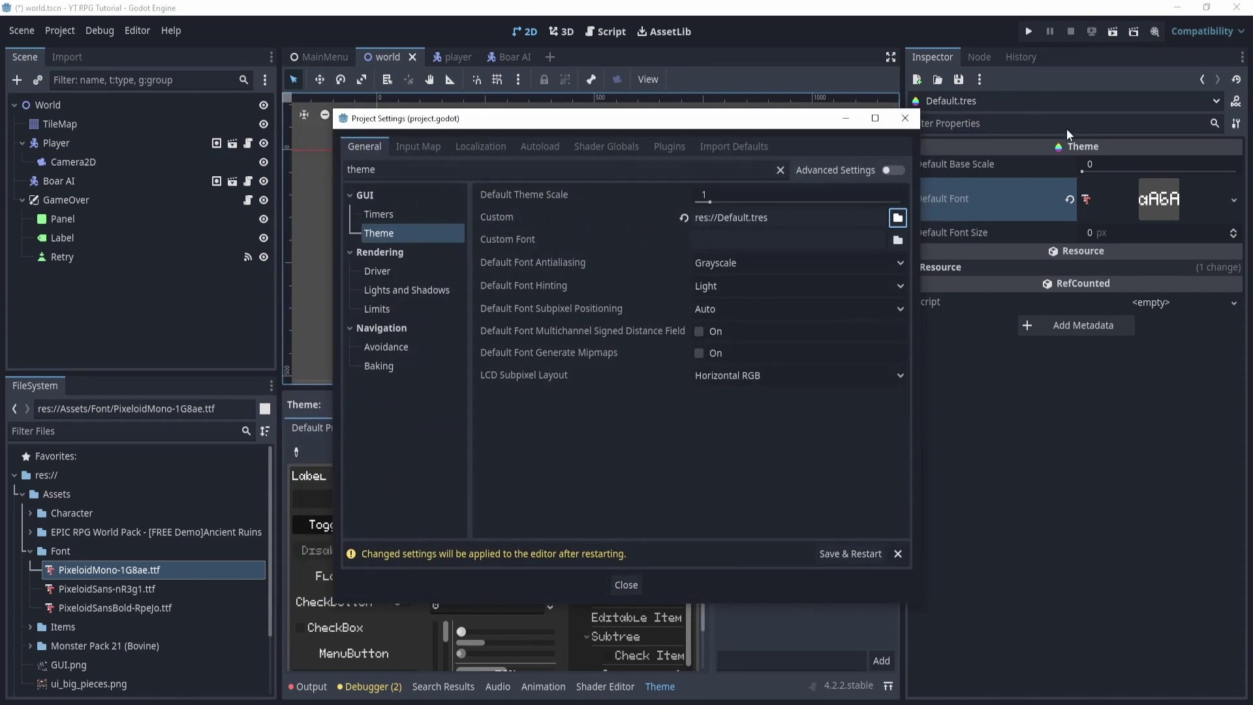
pyautogui.click(863, 554)
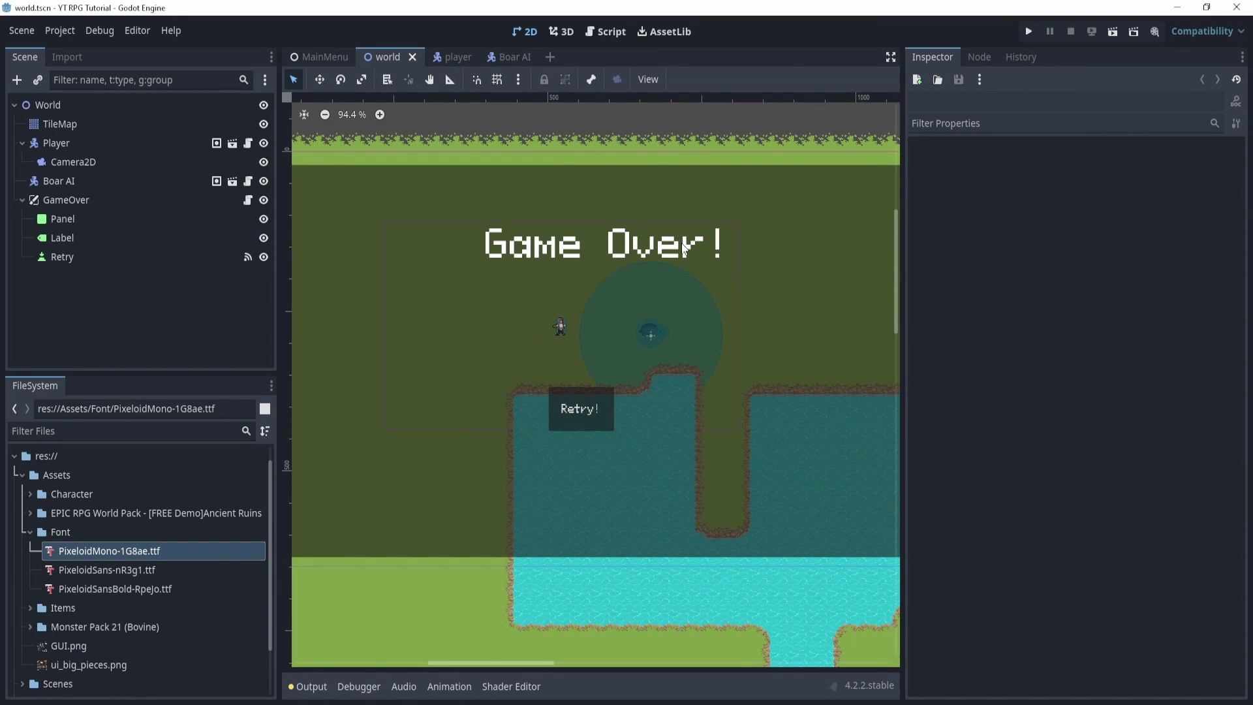
# Step: Check the Game Over screen's text in the world scene, then reopen Default.tres and examine its control preview
pyautogui.scroll(-1, 491, 268)
pyautogui.scroll(-3, 188, 566)
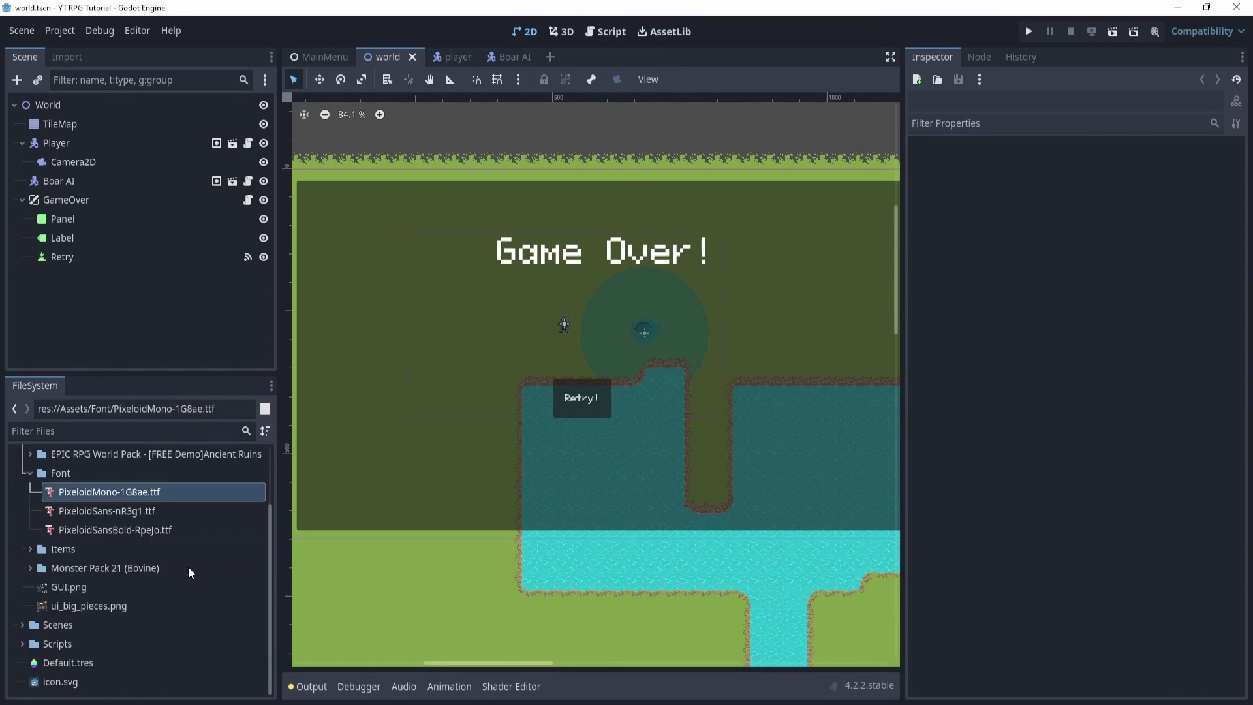
pyautogui.click(134, 660)
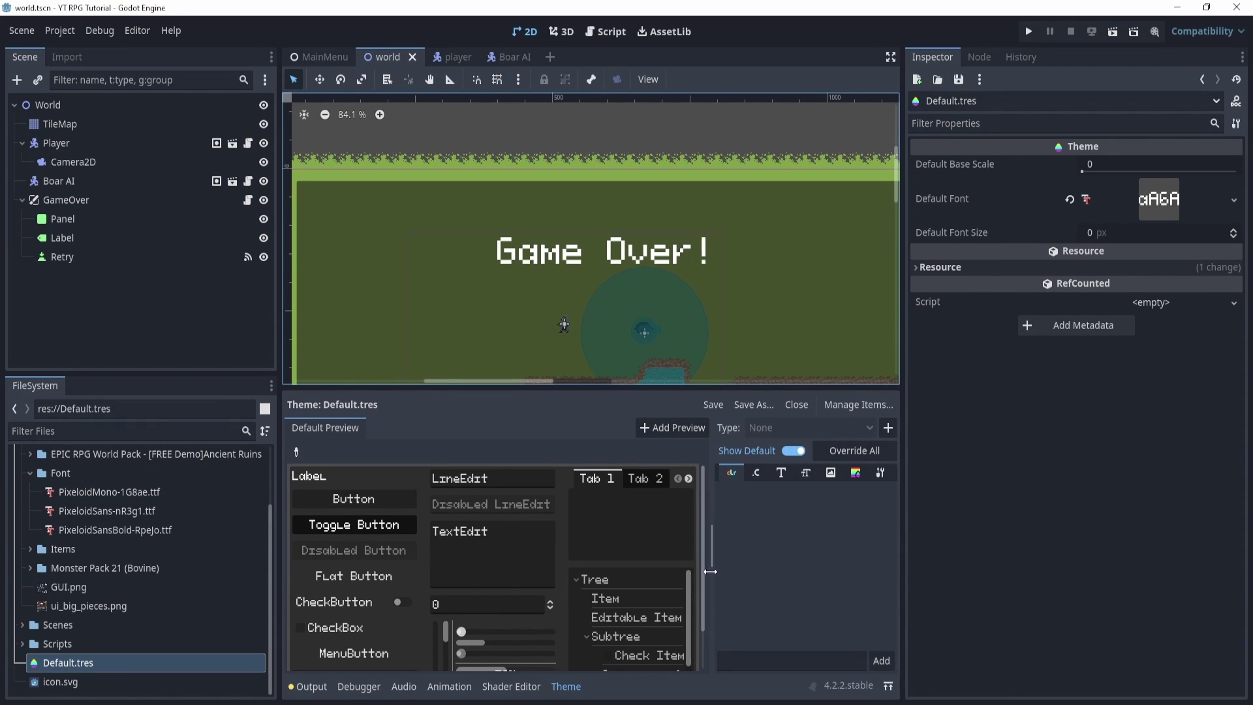
pyautogui.scroll(-2, 630, 565)
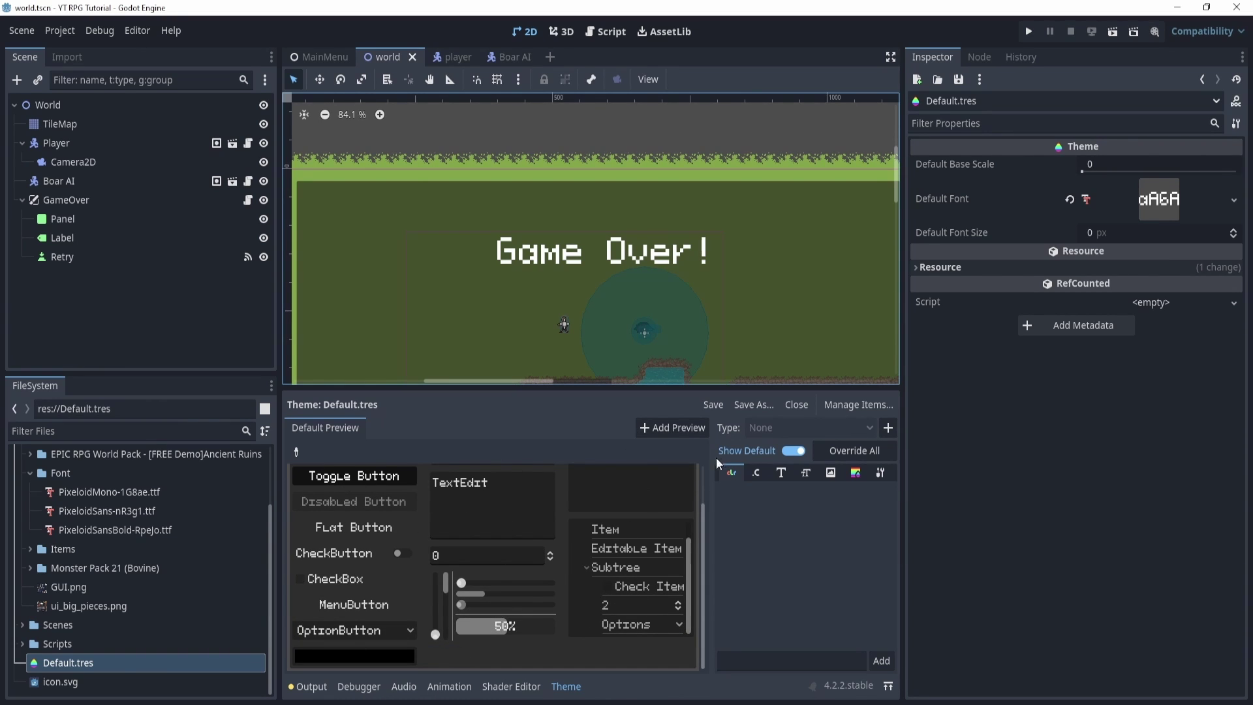
# Step: Open the theme item import from the default theme and mark Button for import with its data
pyautogui.scroll(2, 600, 526)
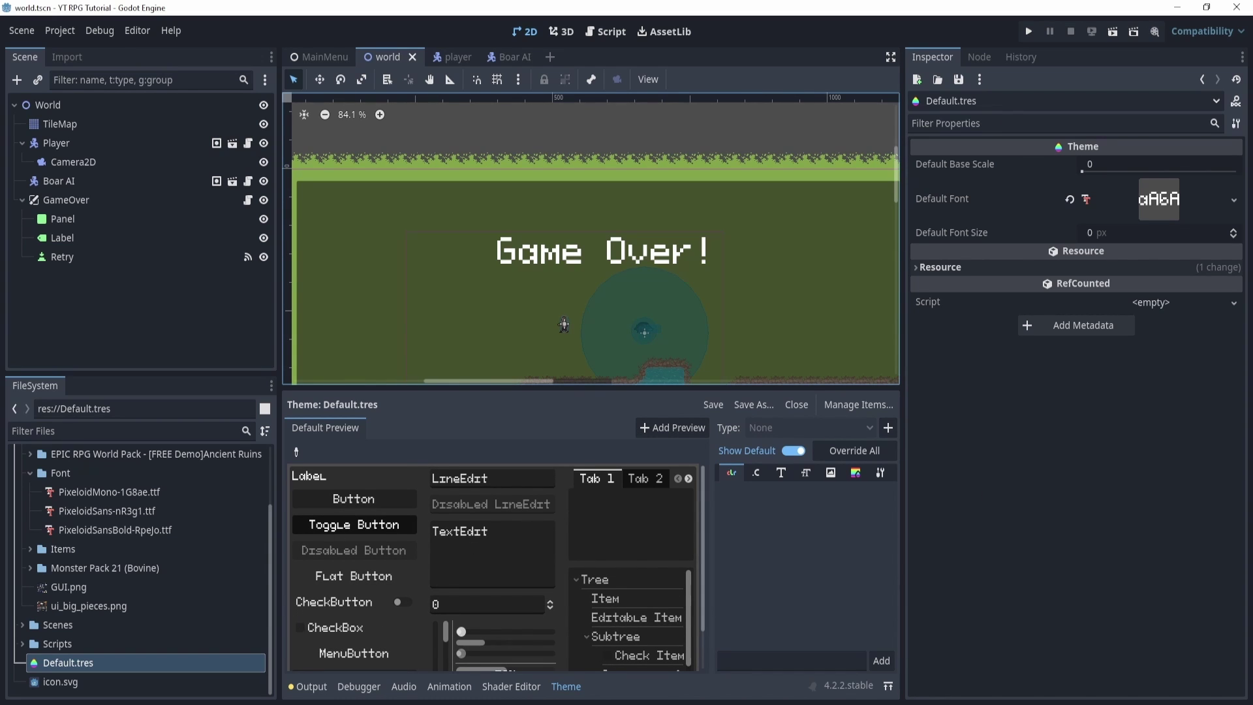
pyautogui.click(857, 412)
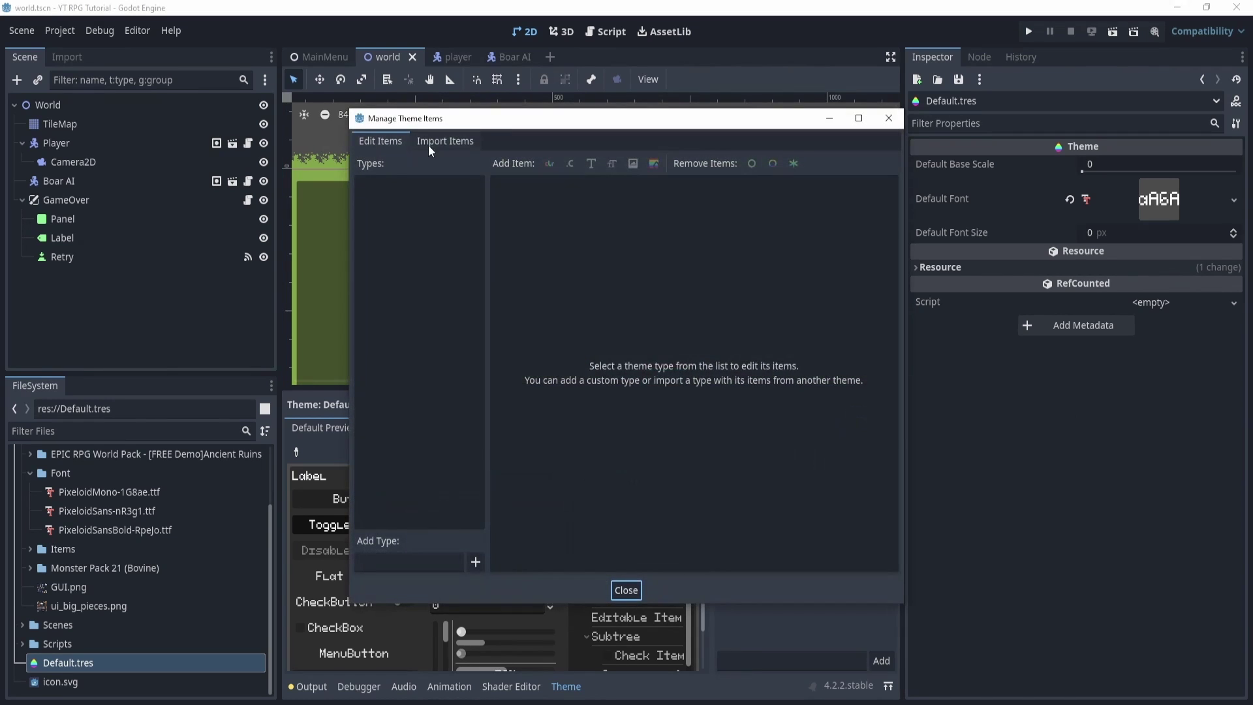
pyautogui.click(424, 141)
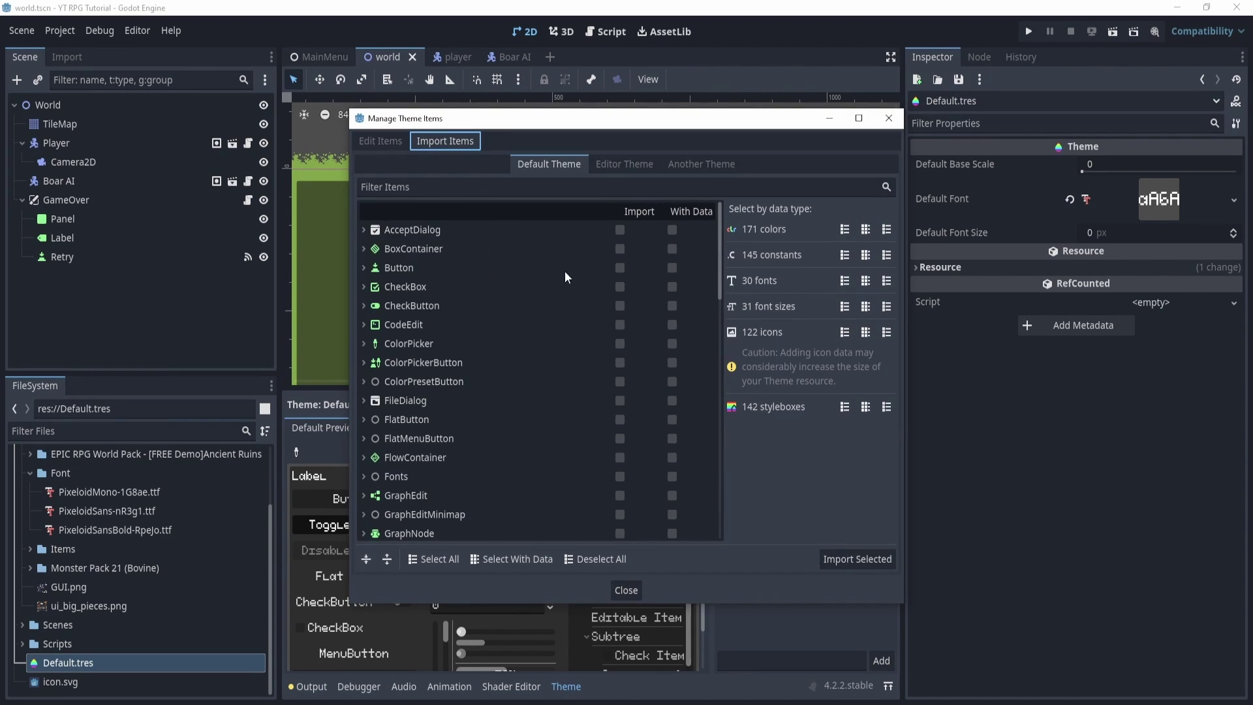
pyautogui.click(621, 269)
pyautogui.click(672, 268)
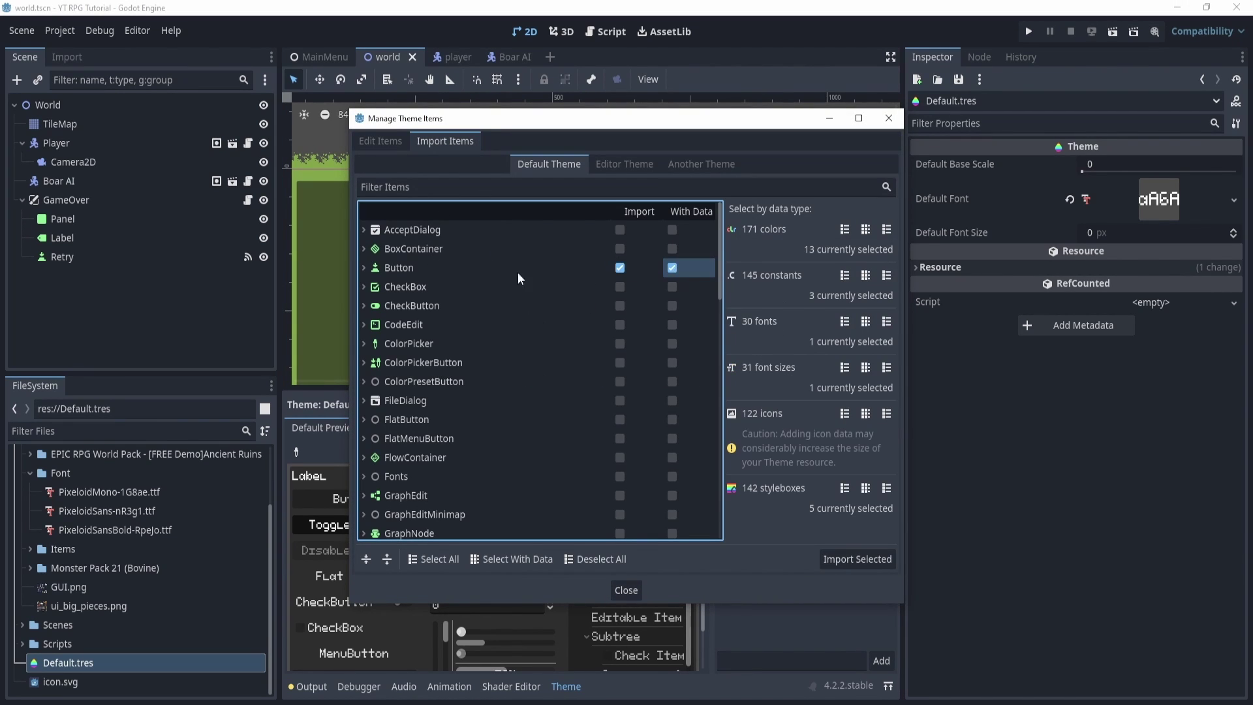
# Step: Filter the importable items by "panel" and mark the Panel type for import with its data
pyautogui.click(418, 188)
pyautogui.write('panel')
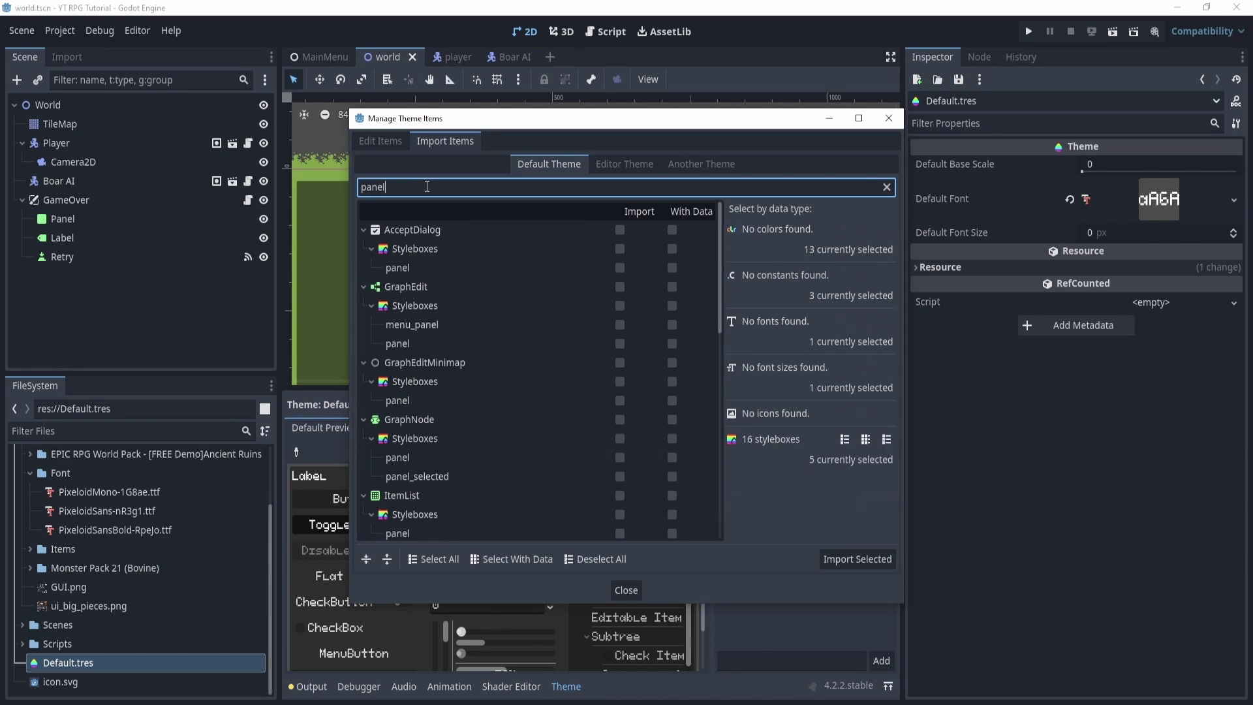
pyautogui.scroll(-5, 457, 307)
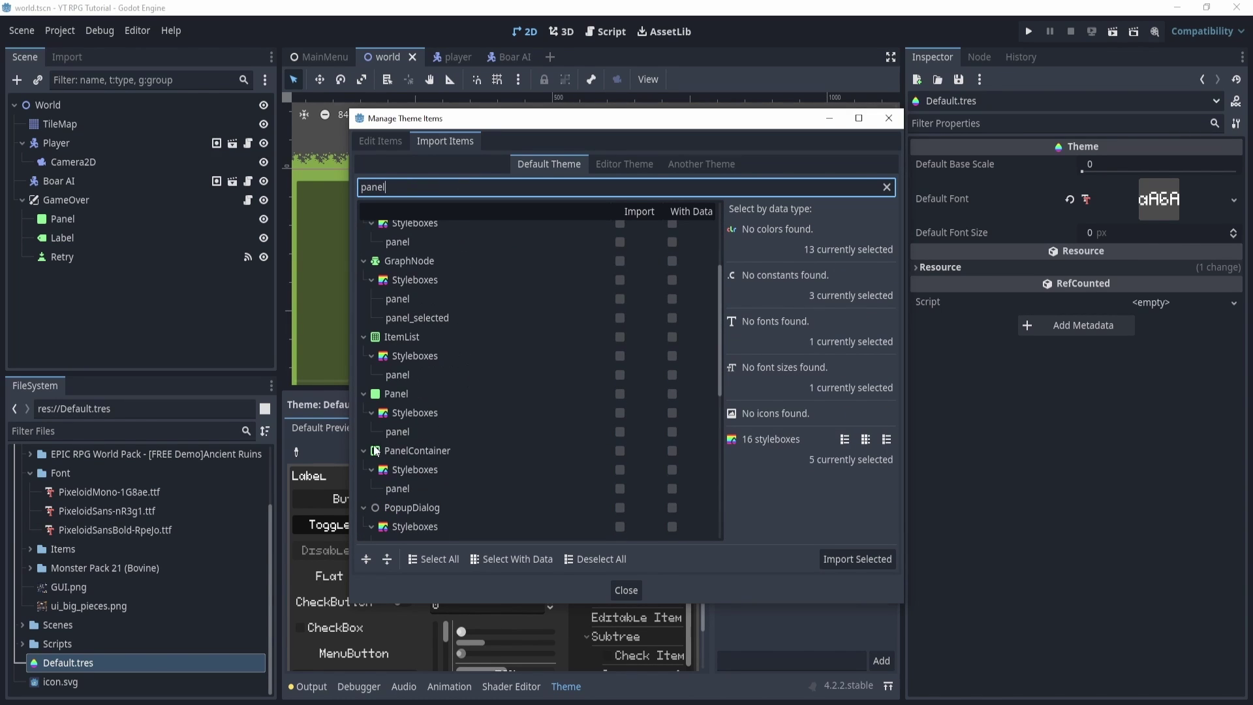
pyautogui.click(620, 394)
pyautogui.click(672, 394)
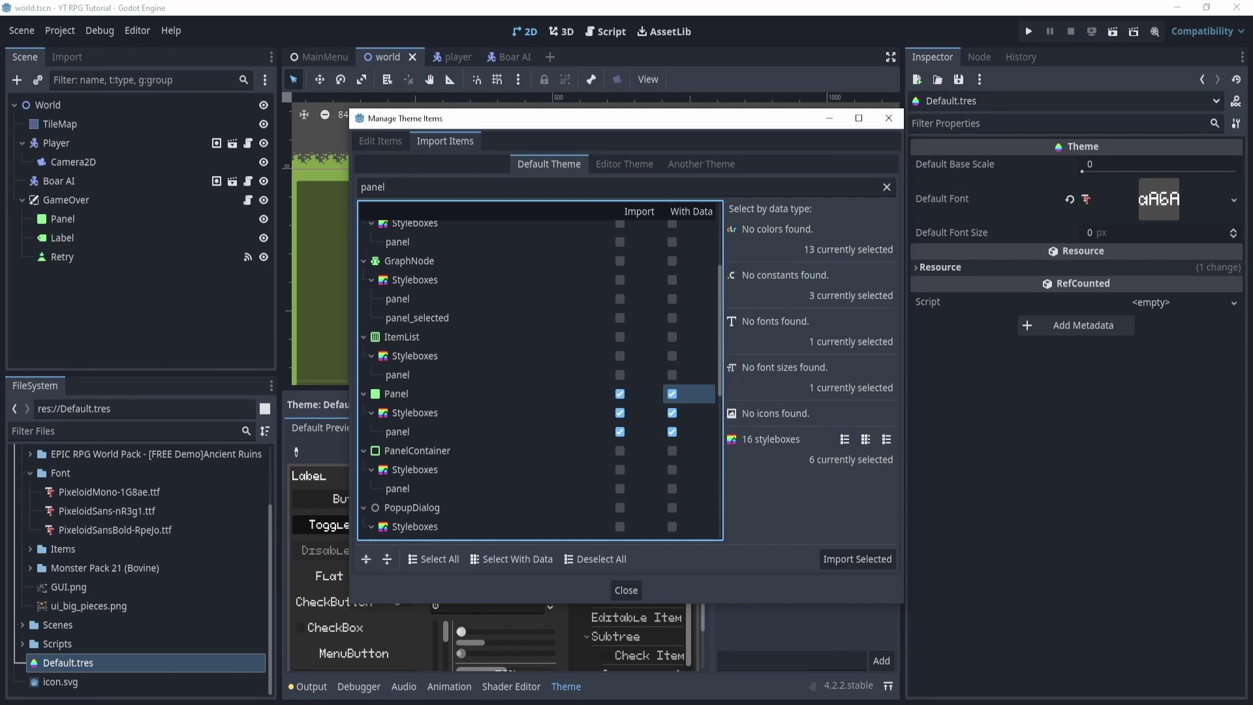
# Step: Filter by "prog", mark ProgressBar with its data, and import the selected items before closing the theme item manager
pyautogui.click(413, 186)
pyautogui.doubleClick(413, 185)
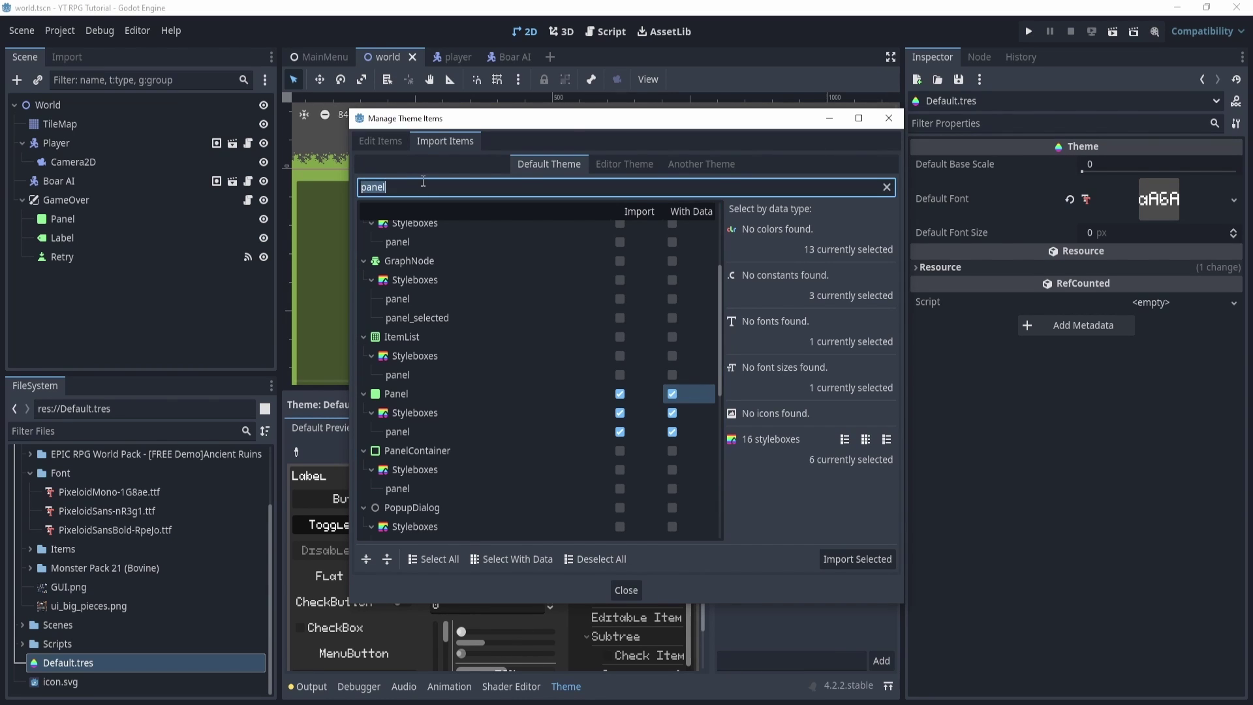
pyautogui.write('prog')
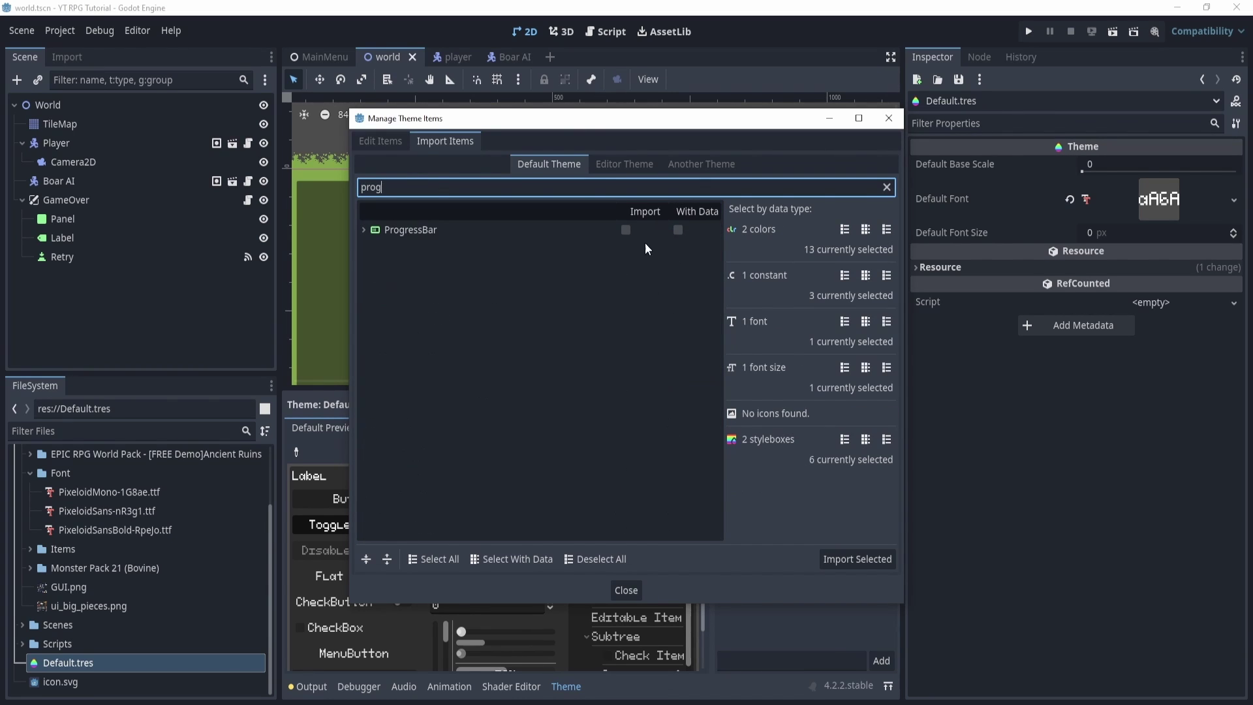
pyautogui.click(626, 229)
pyautogui.click(678, 230)
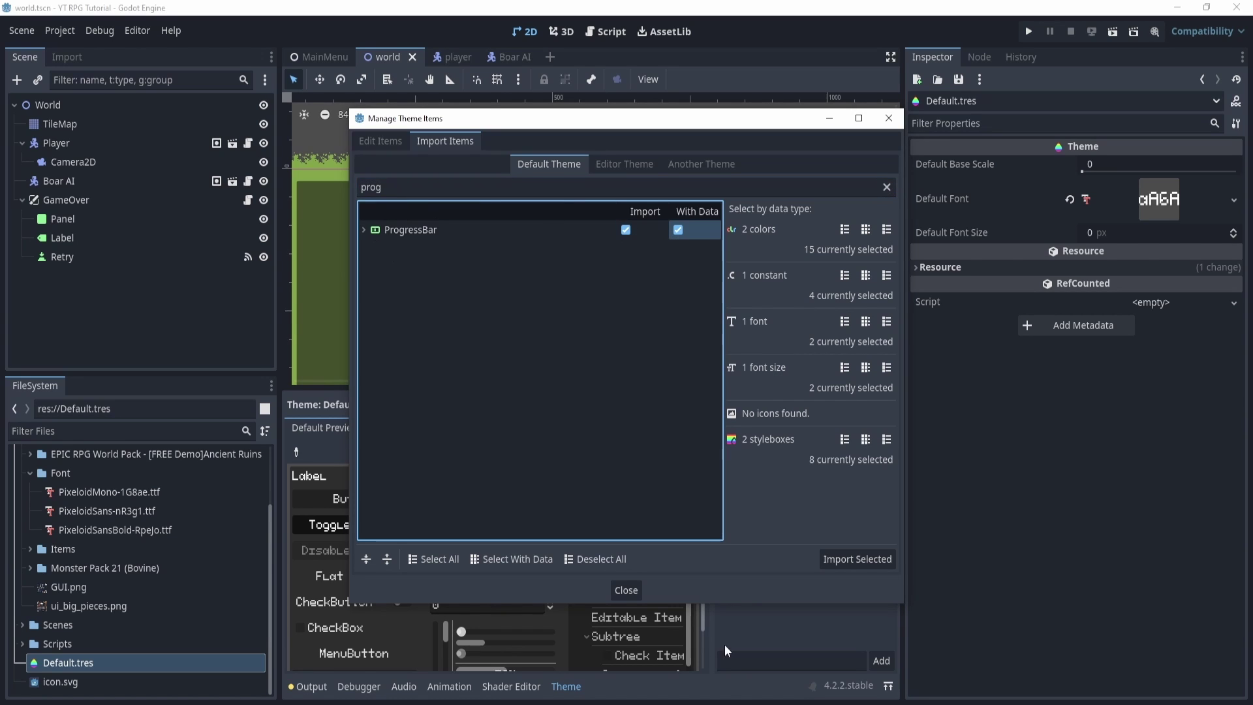
pyautogui.click(839, 559)
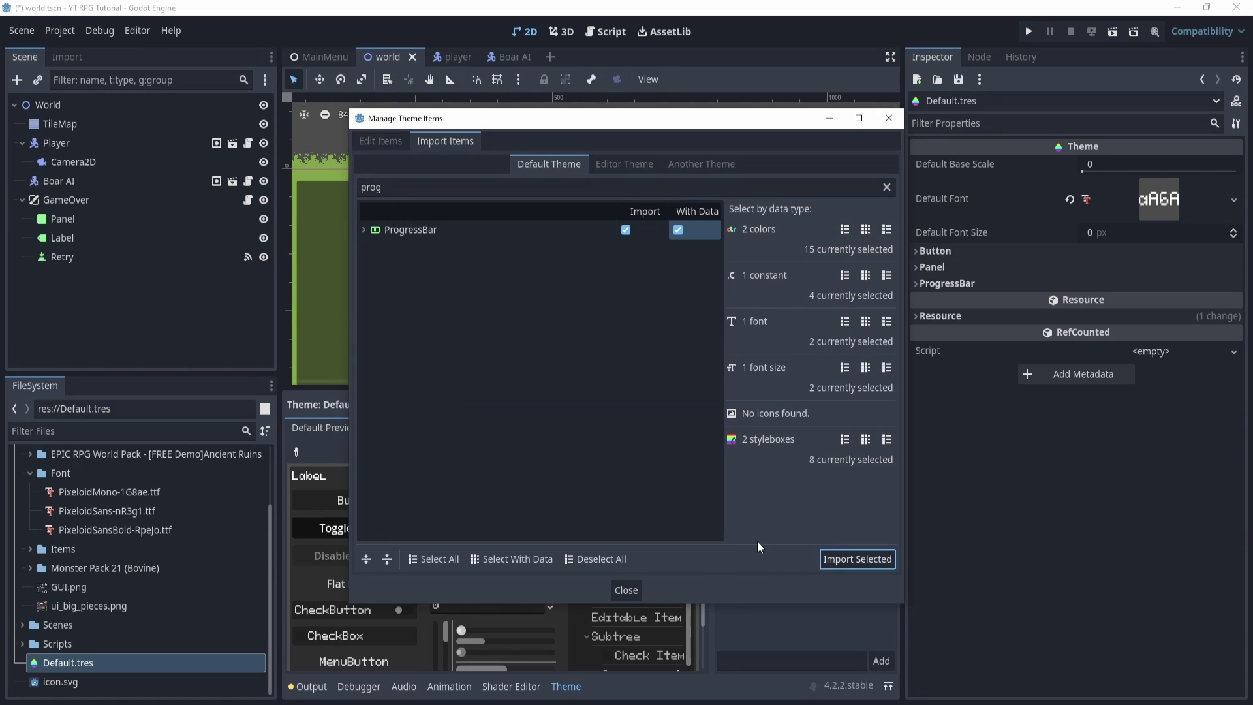
pyautogui.click(628, 590)
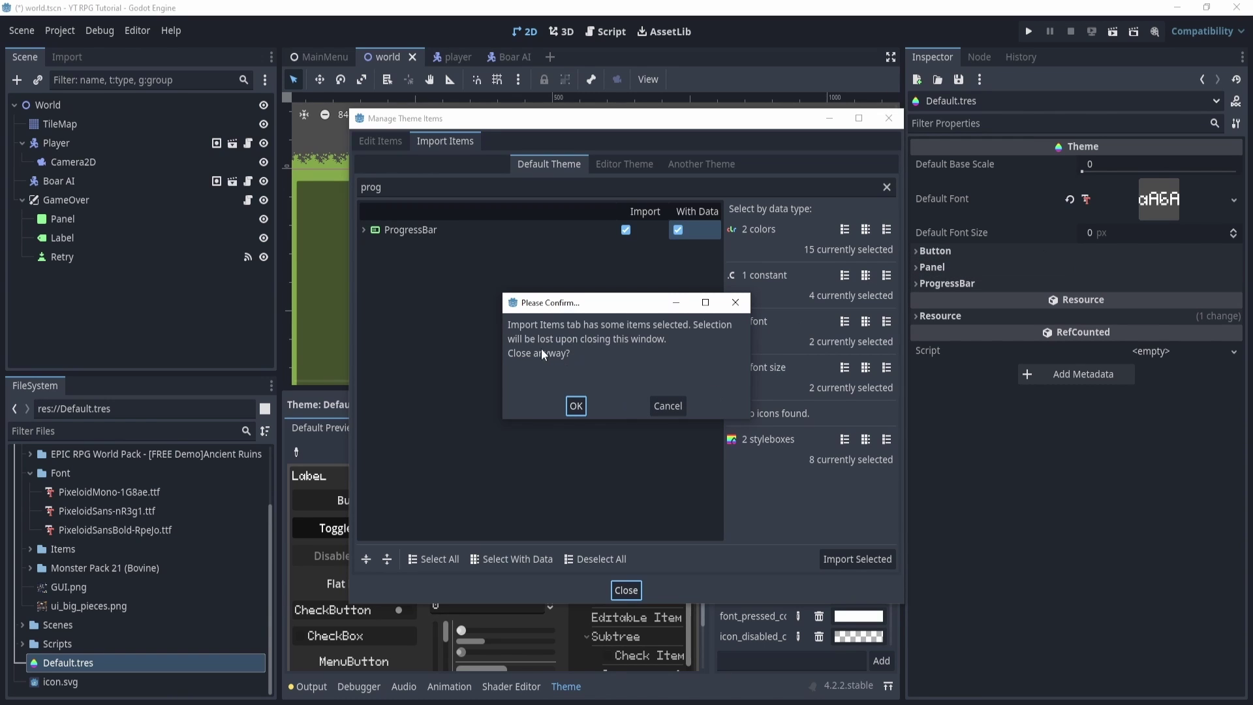
pyautogui.click(576, 406)
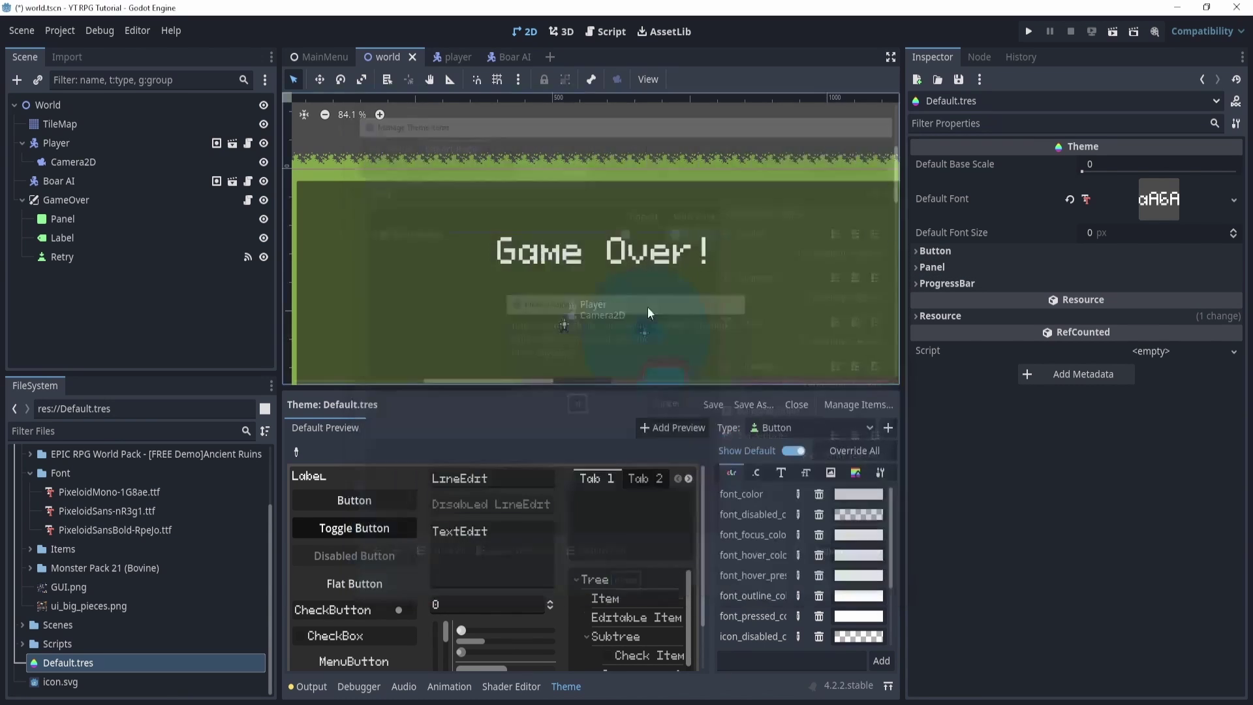
# Step: Expand the theme's Button and Panel sections and set the Panel style to a new StyleBoxTexture
pyautogui.click(939, 254)
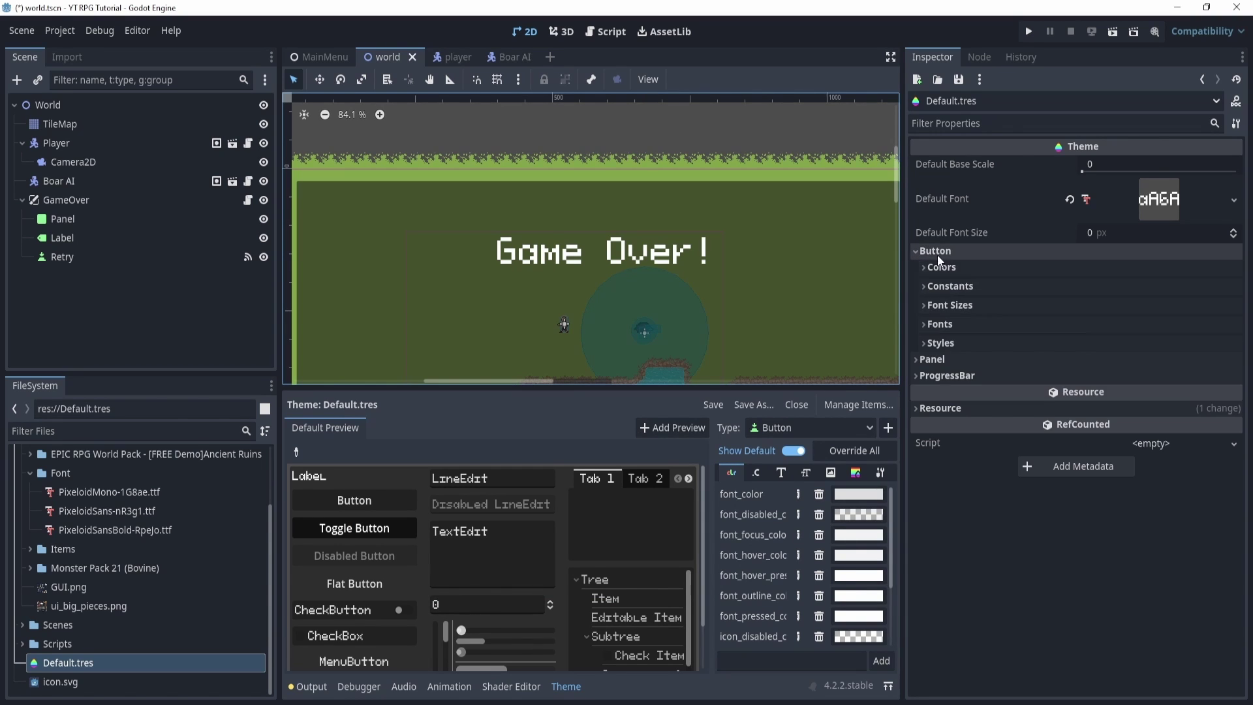
pyautogui.click(951, 360)
pyautogui.click(945, 376)
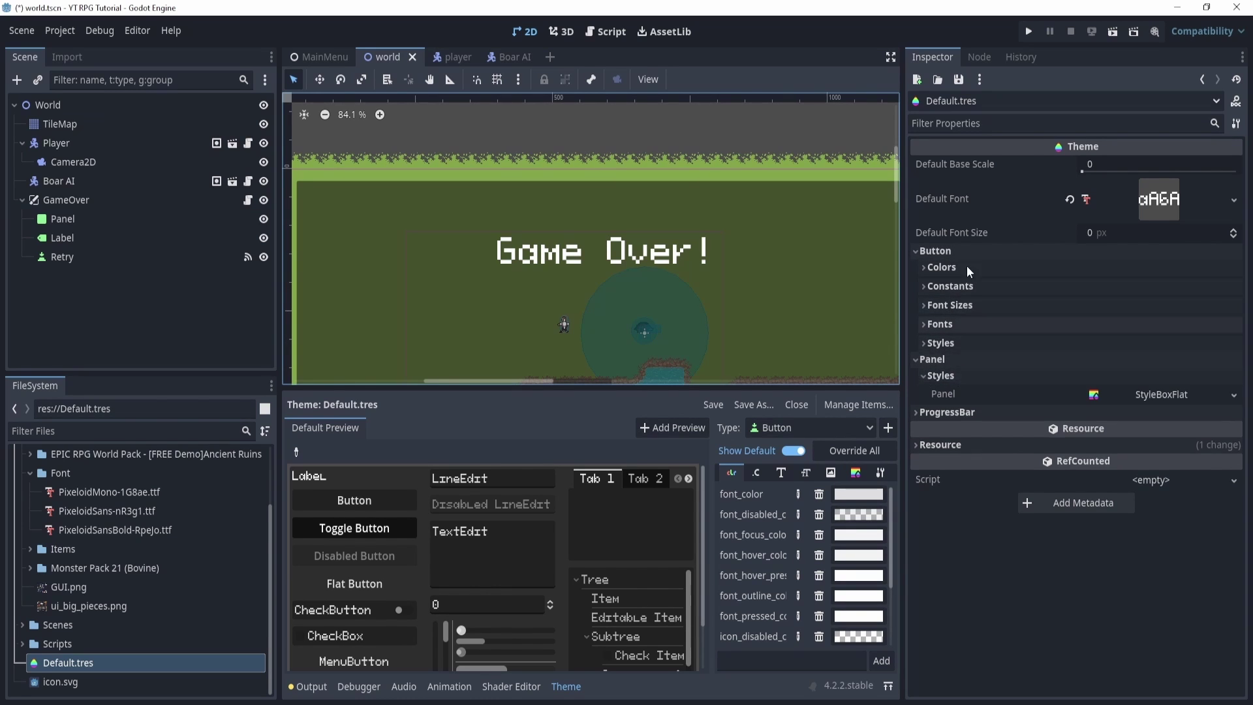
pyautogui.click(1234, 396)
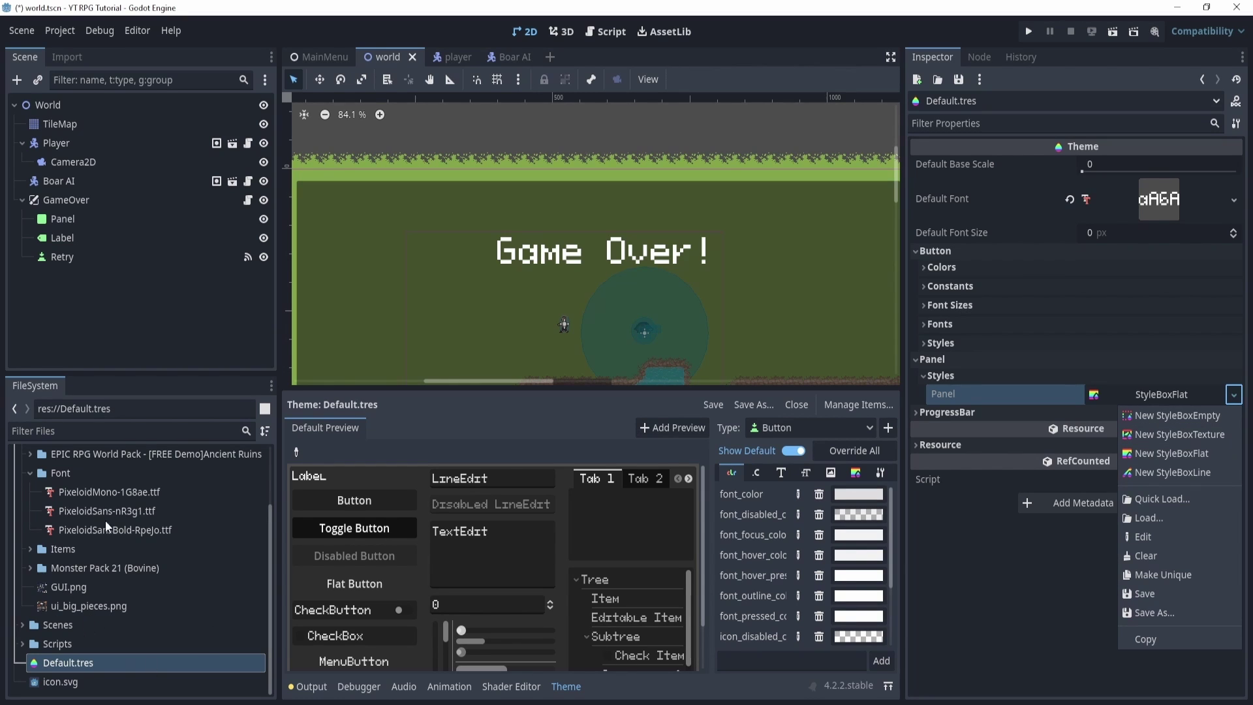
pyautogui.click(1203, 438)
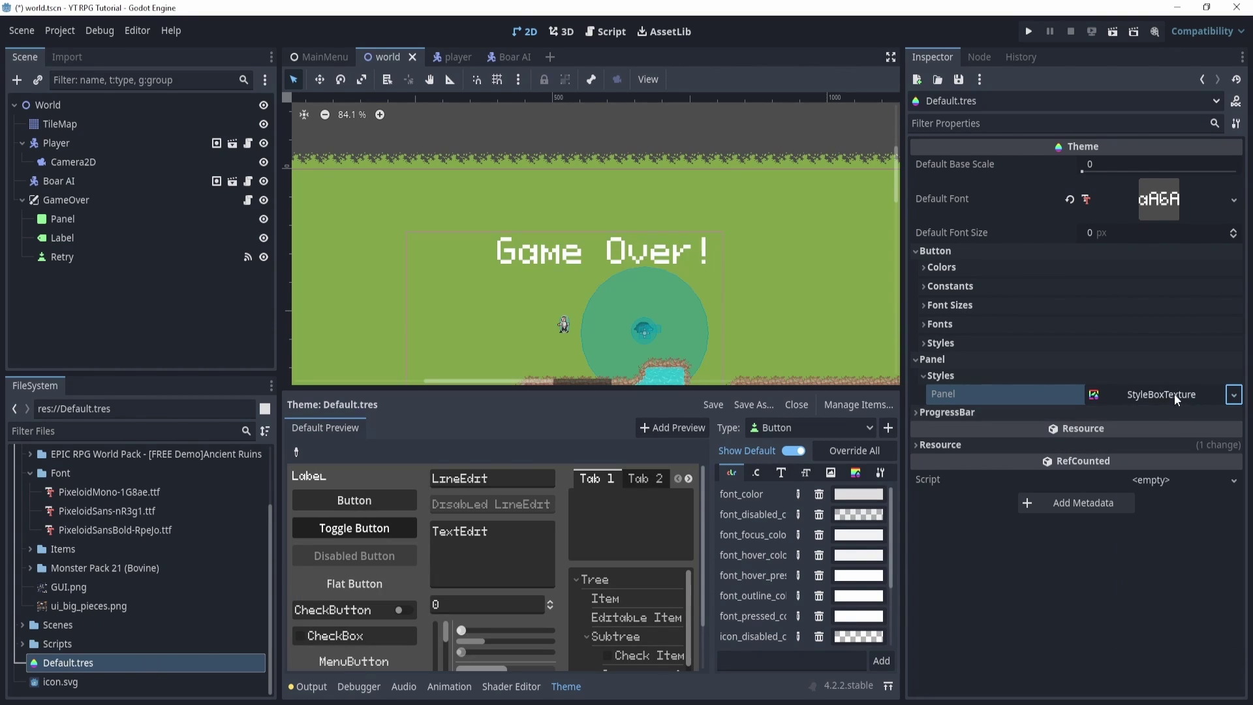
# Step: Open the Panel's StyleBoxTexture and assign ui_big_pieces.png from the Assets folder as its texture
pyautogui.scroll(-1, 700, 287)
pyautogui.moveTo(653, 274); pyautogui.dragTo(618, 244, button='middle')
pyautogui.scroll(-1, 581, 186)
pyautogui.click(1177, 394)
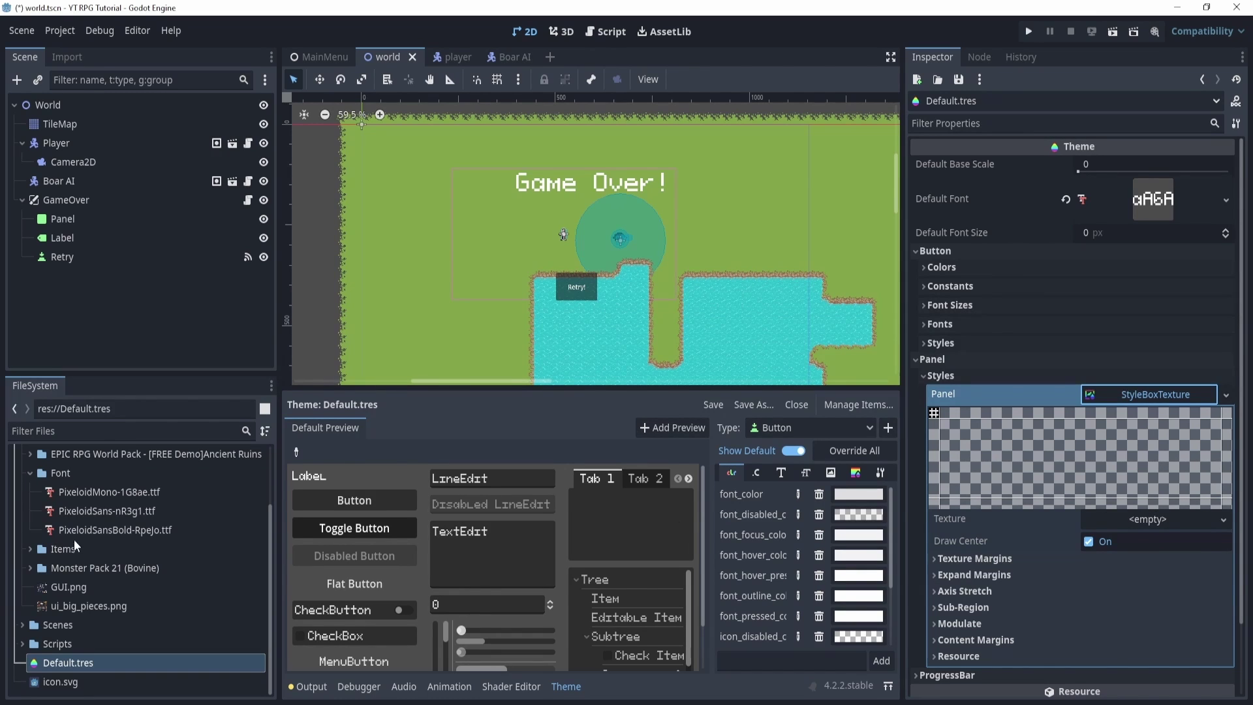
pyautogui.moveTo(105, 609); pyautogui.dragTo(1168, 526)
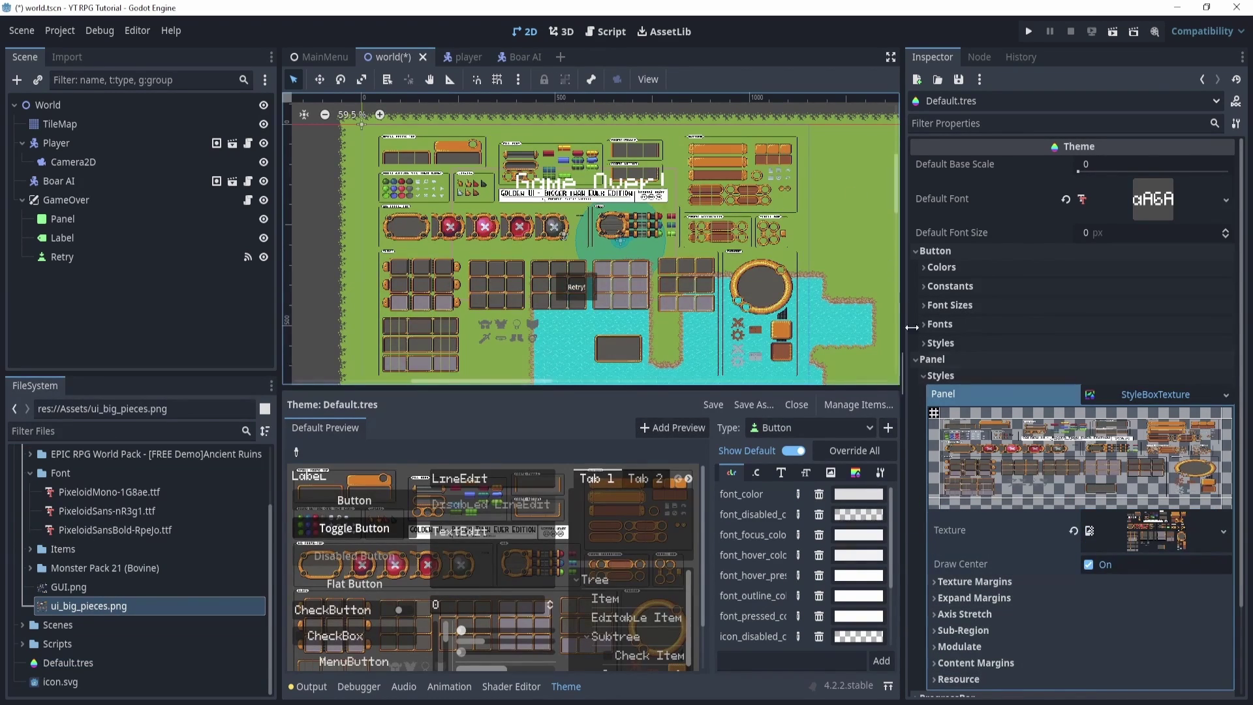
pyautogui.scroll(-1, 658, 227)
pyautogui.scroll(-3, 1053, 586)
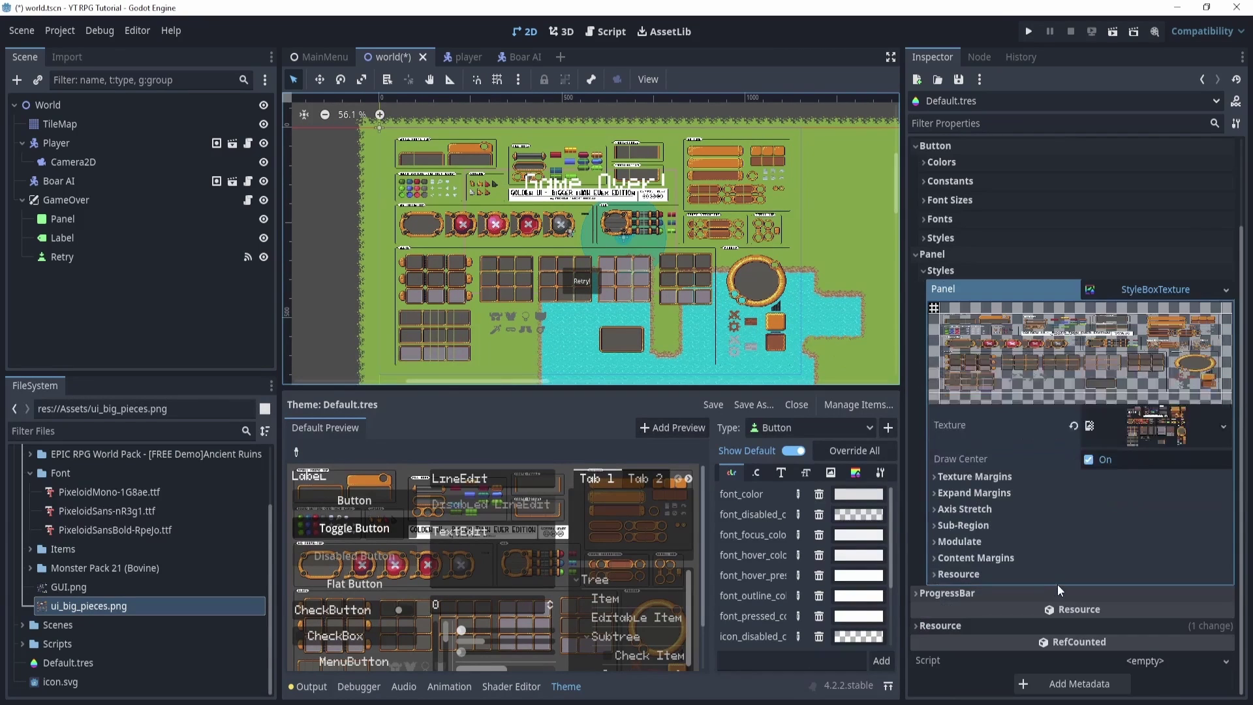
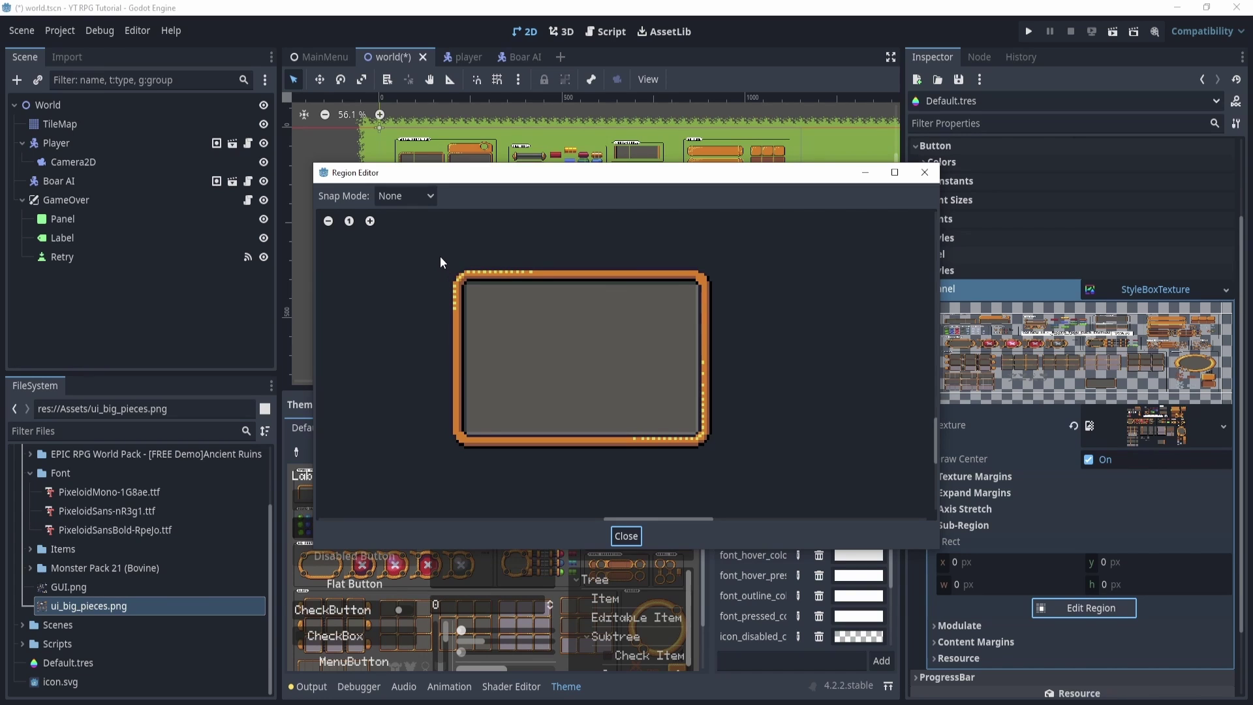
# Step: Try selecting the standalone grey panel with Grid Snap at an 8 px step, at x 440, y 456, sized 120 × 72 px
pyautogui.click(416, 198)
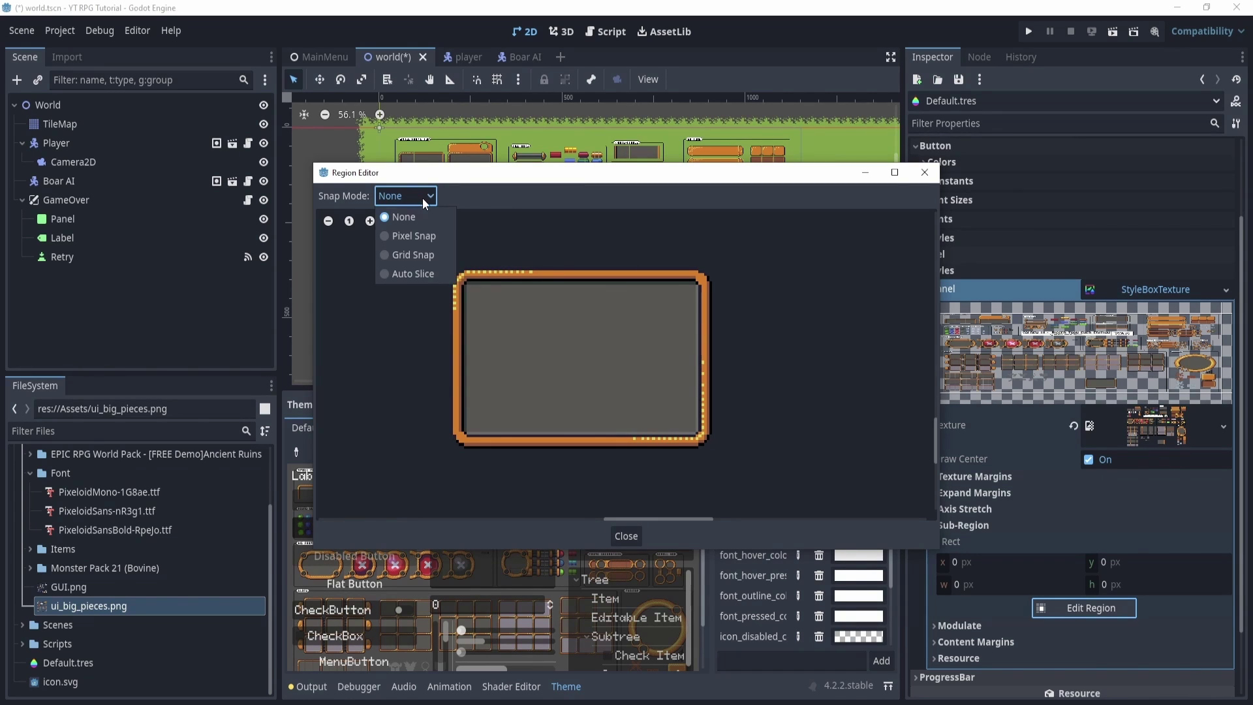
pyautogui.scroll(-4, 500, 315)
pyautogui.scroll(-1, 596, 292)
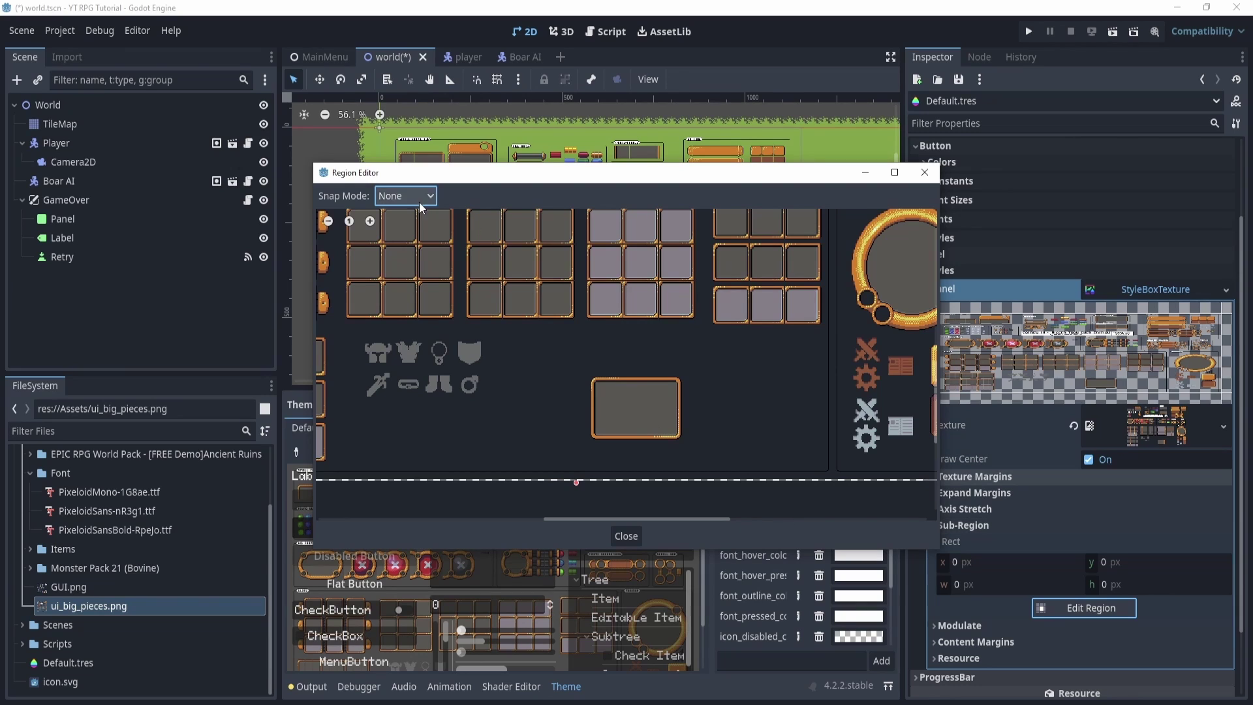
pyautogui.click(399, 197)
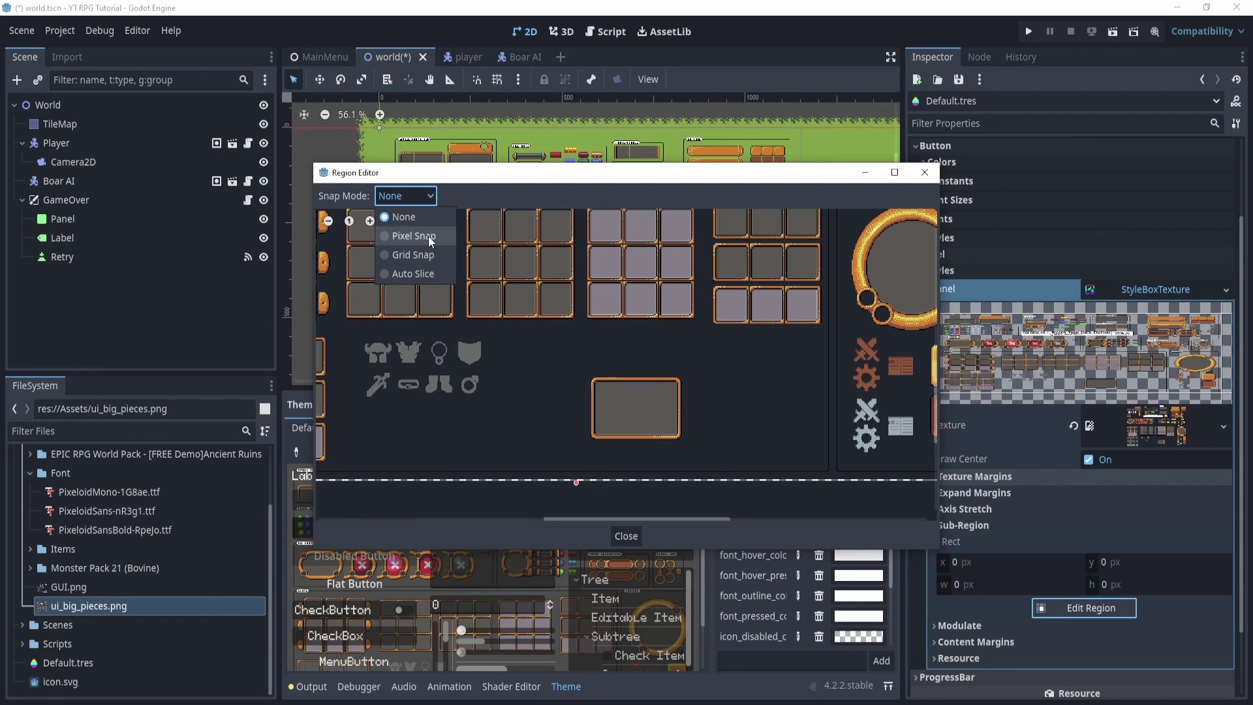
pyautogui.click(428, 254)
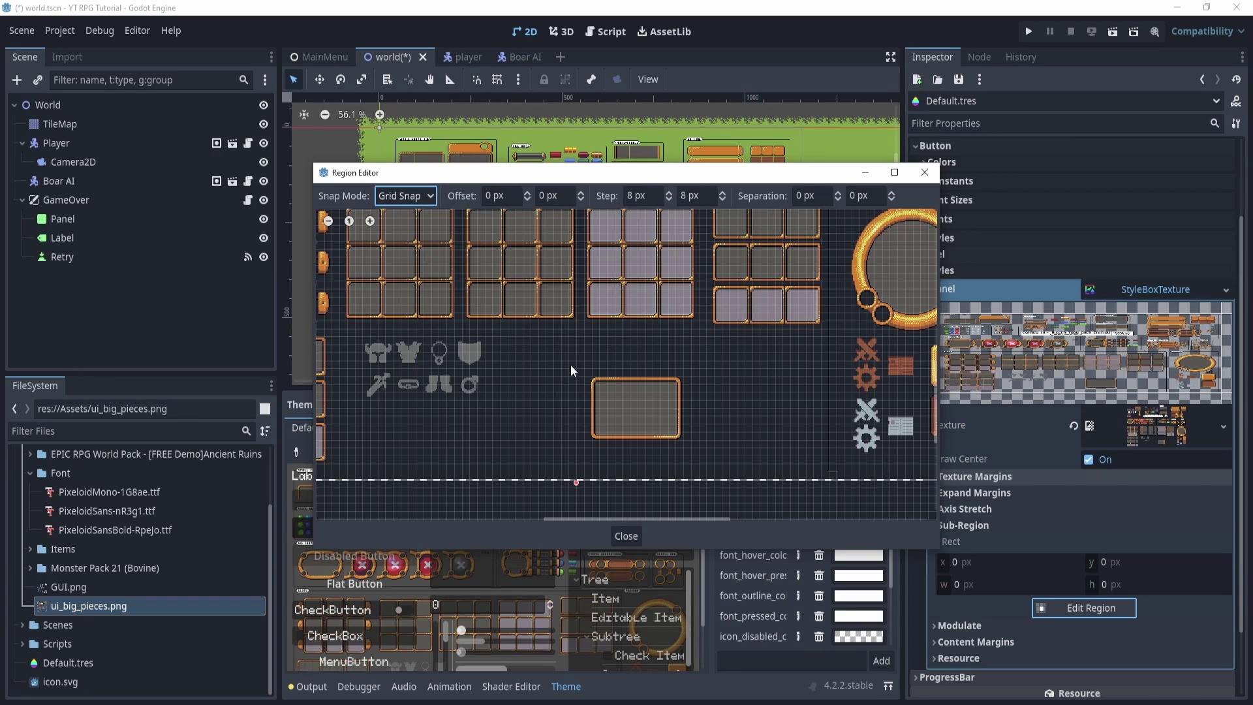
pyautogui.moveTo(583, 366); pyautogui.dragTo(690, 437)
pyautogui.scroll(3, 622, 402)
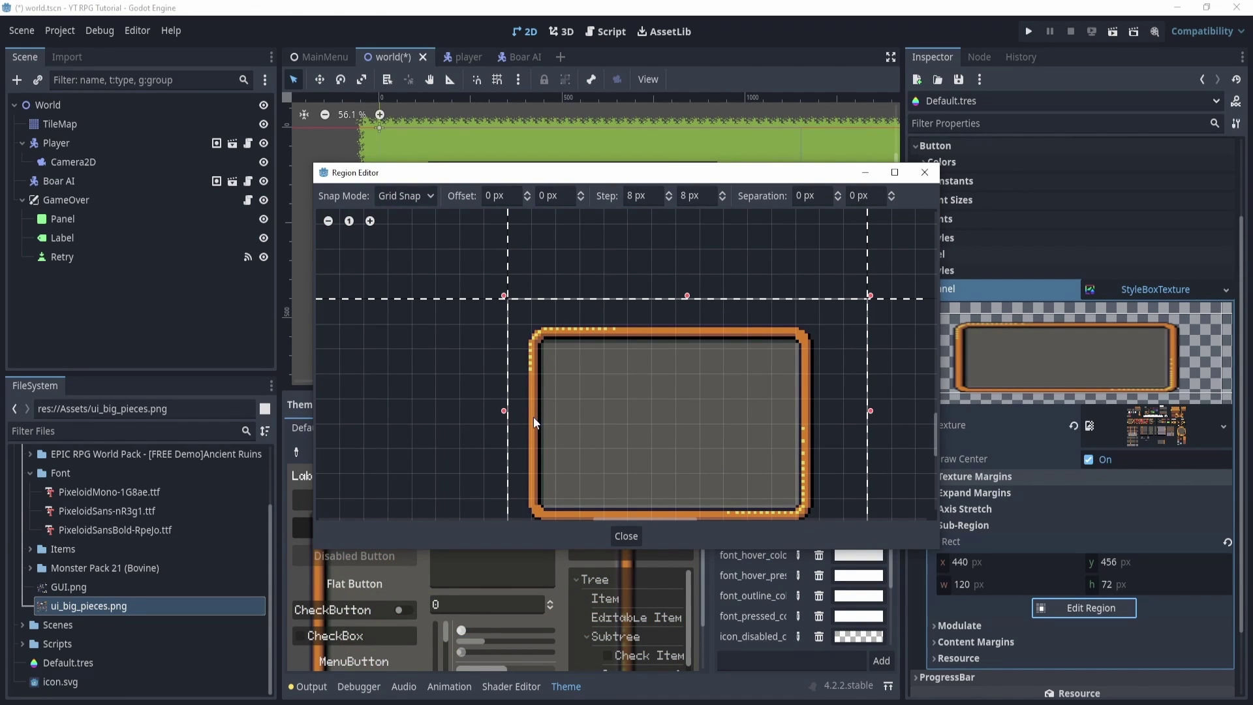
# Step: Switch the region snap mode to Auto Slice and examine the detected slices across the sprite sheet and around the grey panel
pyautogui.click(410, 198)
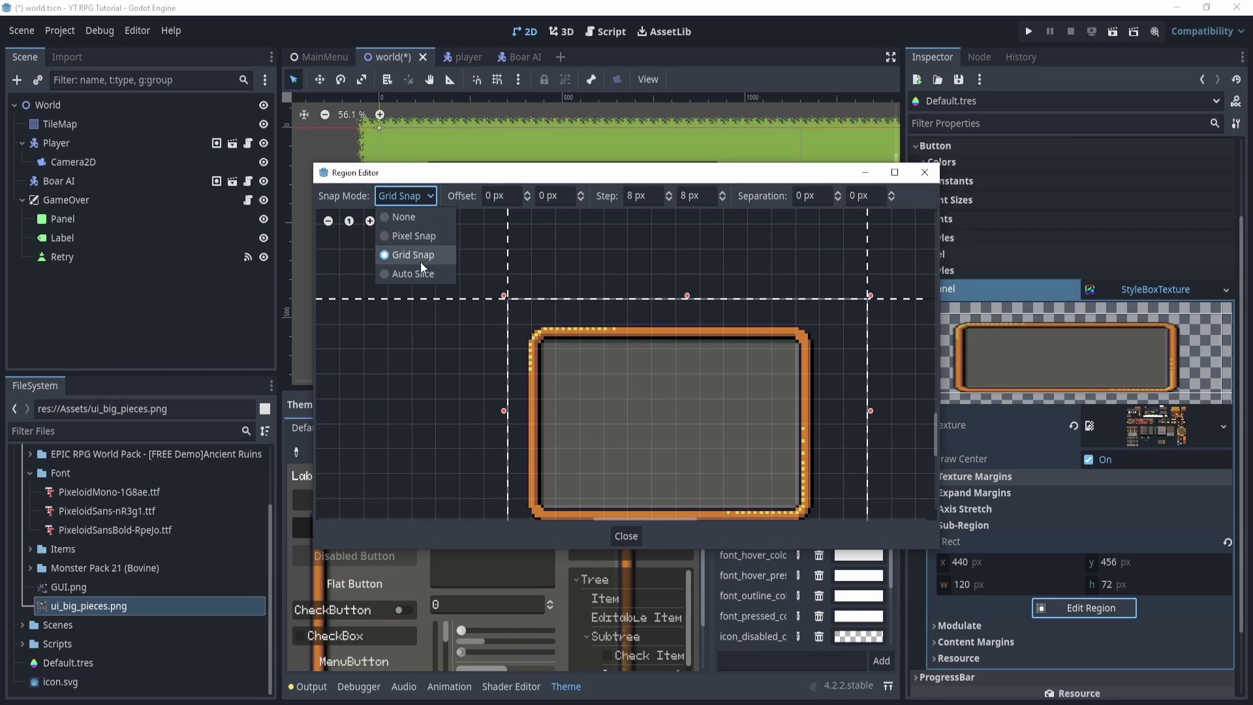
pyautogui.click(417, 273)
pyautogui.scroll(-5, 572, 350)
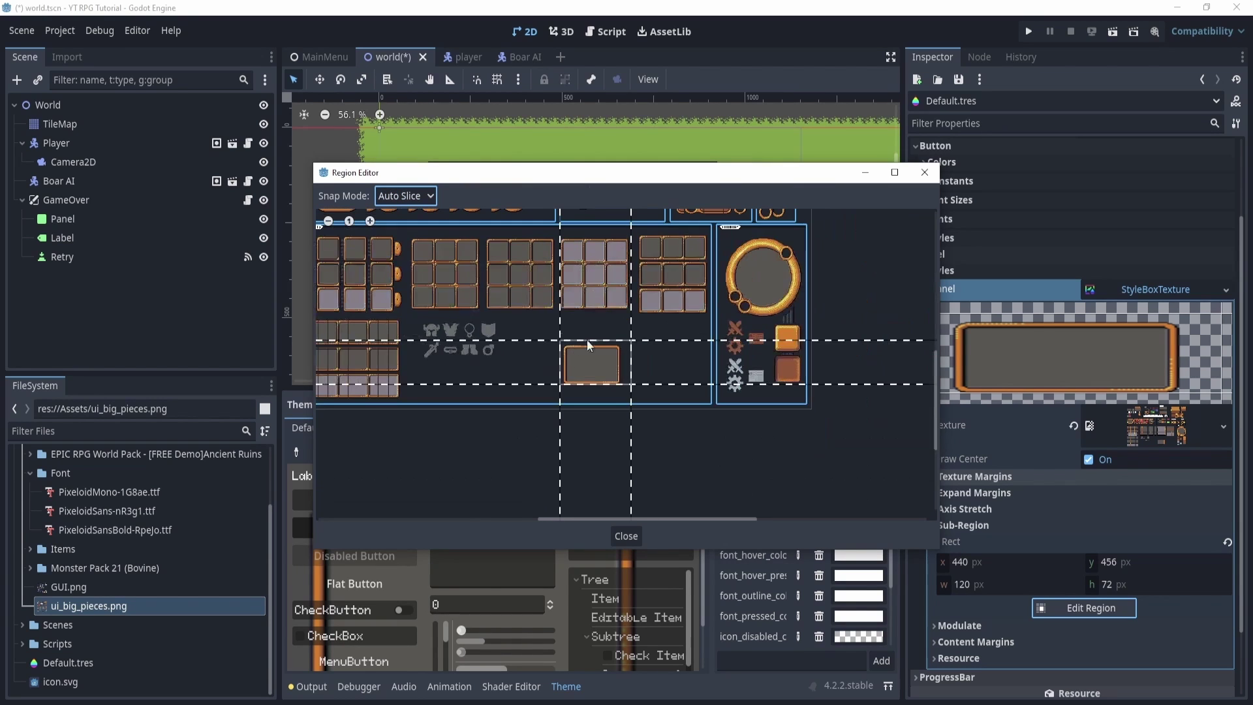
pyautogui.scroll(-3, 699, 324)
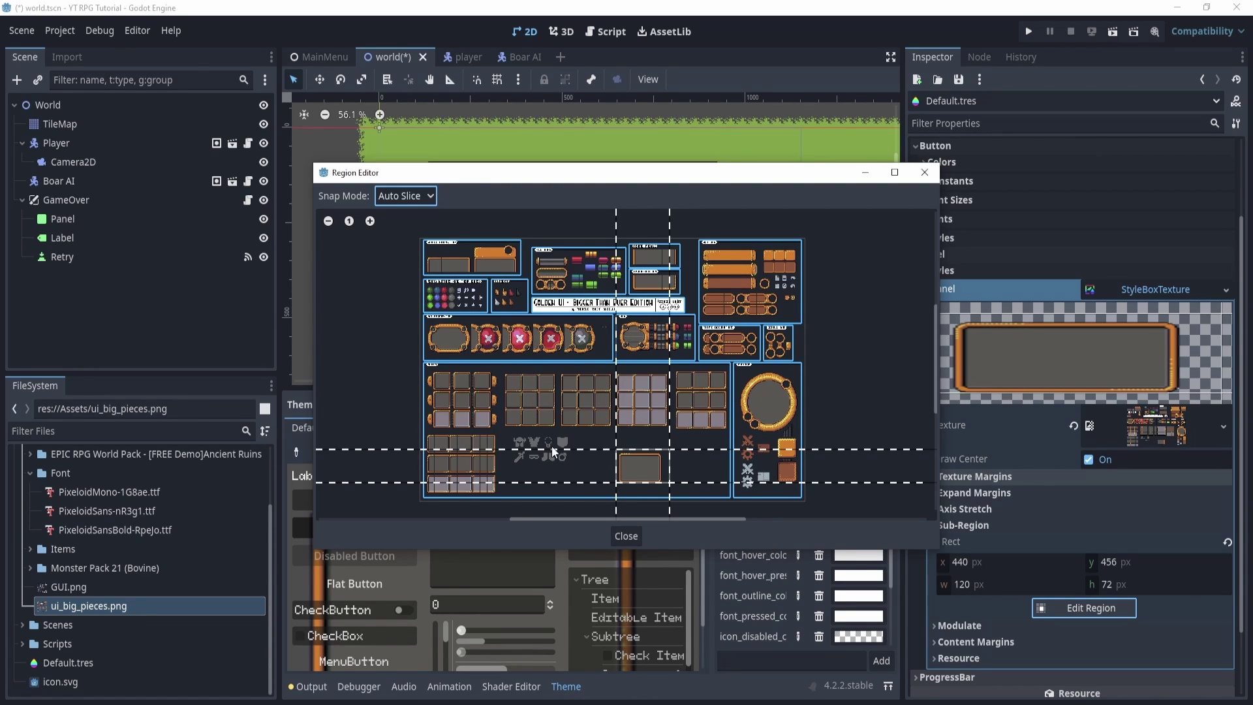
pyautogui.scroll(5, 639, 452)
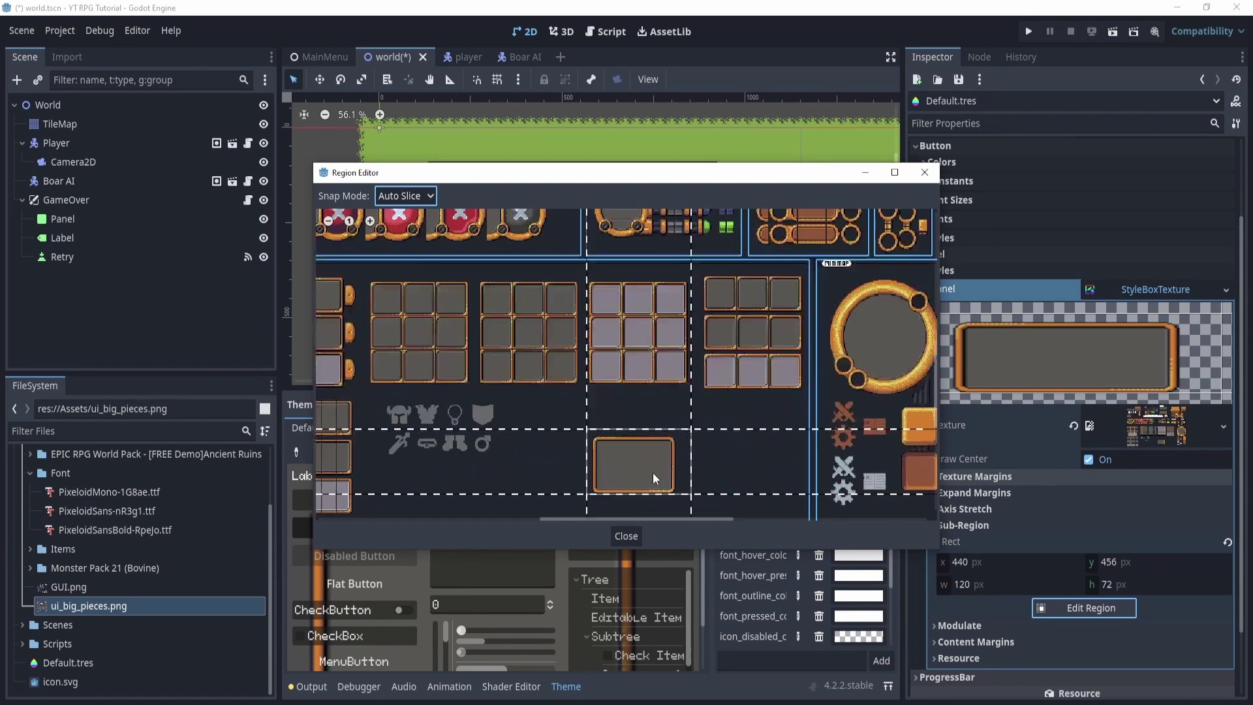
pyautogui.scroll(1, 684, 422)
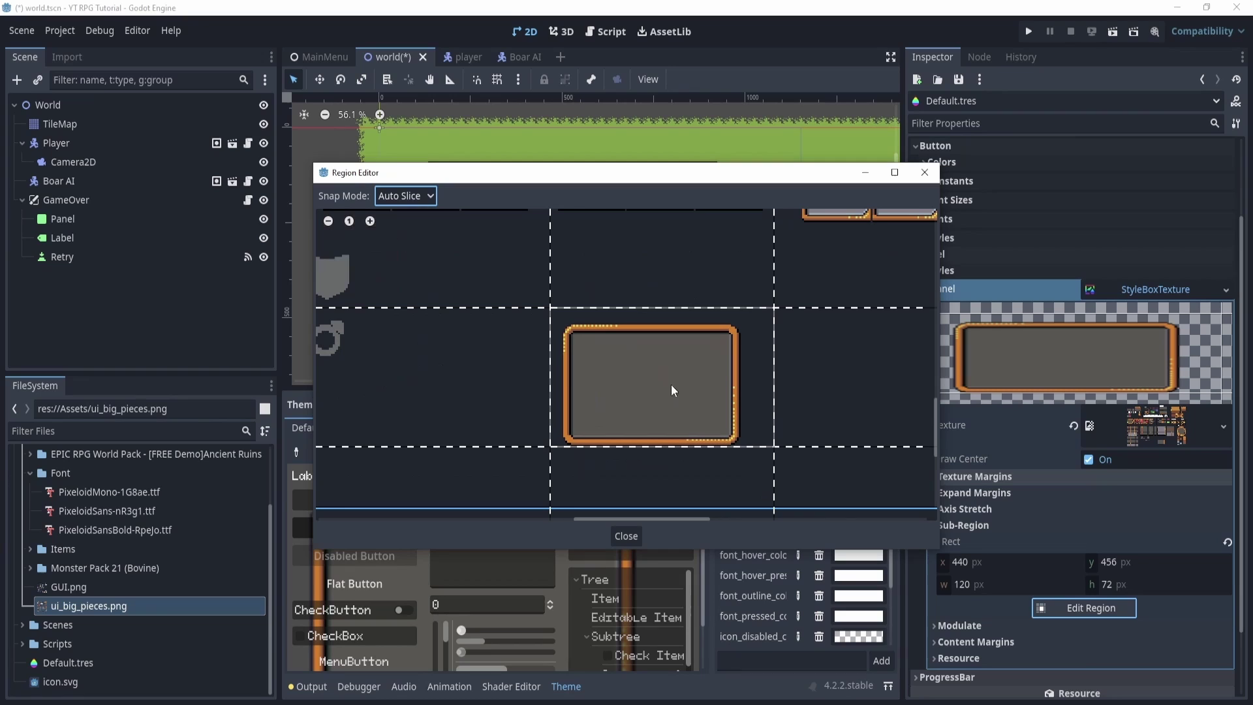
# Step: Set the snap mode to None and draw a region around the grey panel, about 100 × 69 px at x 443, y 461
pyautogui.click(427, 194)
pyautogui.click(415, 216)
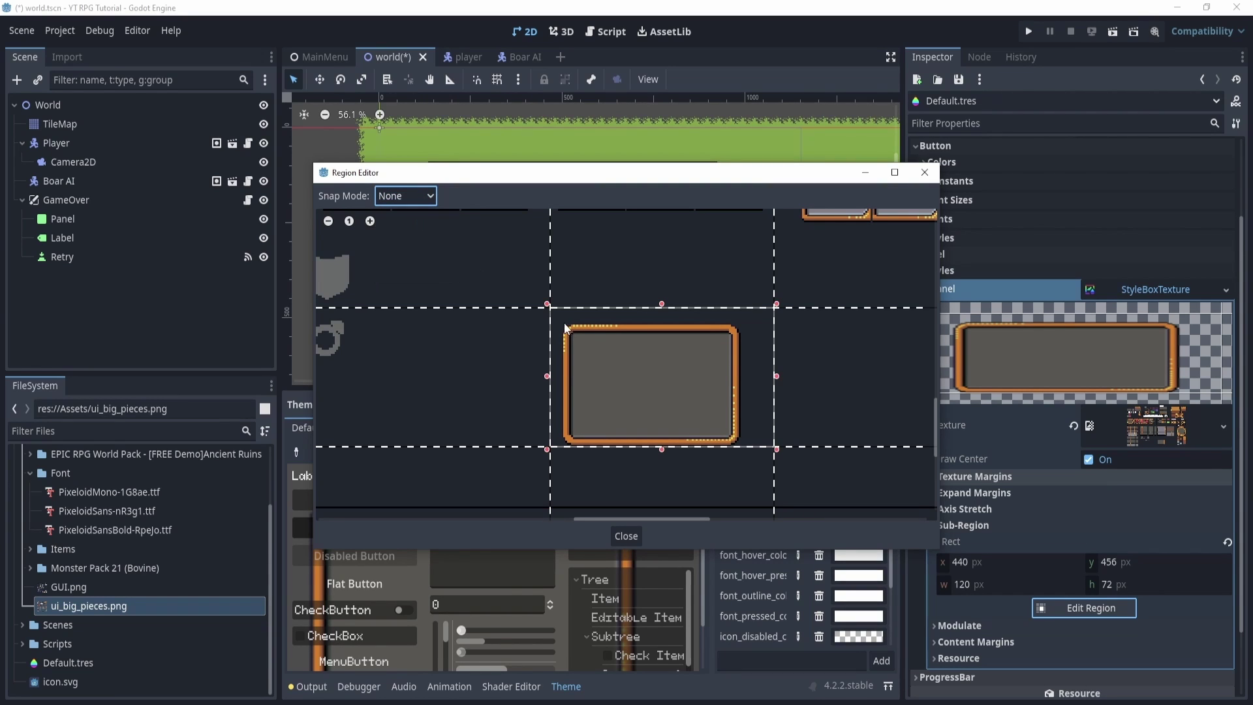
pyautogui.moveTo(553, 314); pyautogui.dragTo(744, 452)
# Step: Tighten all four edges of the region around the grey panel to about 97 × 64 px at x 446, y 464
pyautogui.scroll(3, 712, 439)
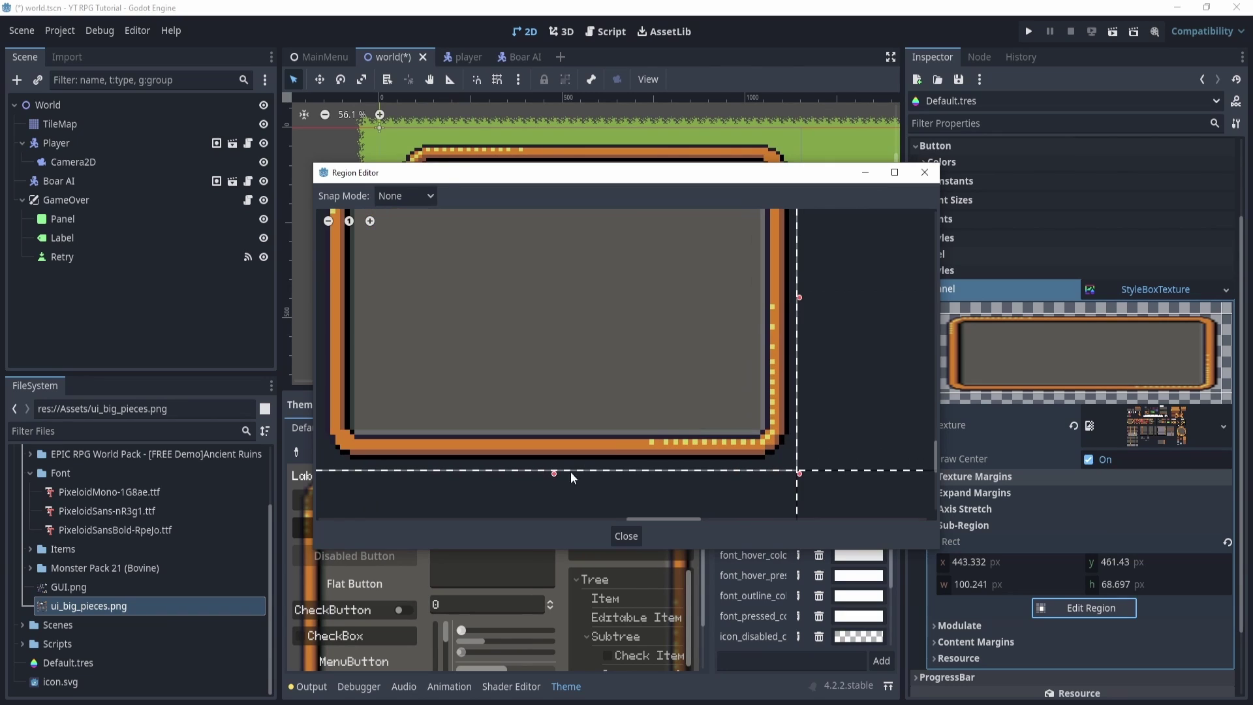
pyautogui.moveTo(559, 473); pyautogui.dragTo(565, 461)
pyautogui.moveTo(800, 294); pyautogui.dragTo(791, 295)
pyautogui.moveTo(818, 298); pyautogui.dragTo(843, 465, button='middle')
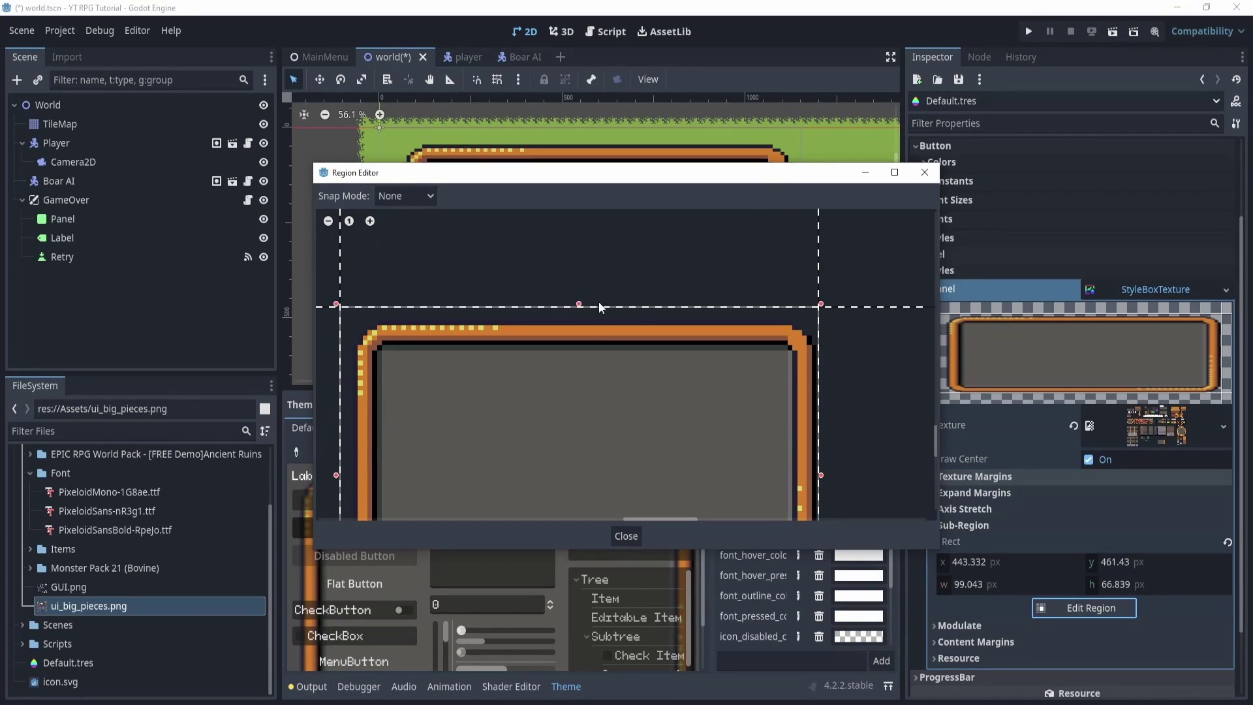
pyautogui.moveTo(579, 305); pyautogui.dragTo(579, 320)
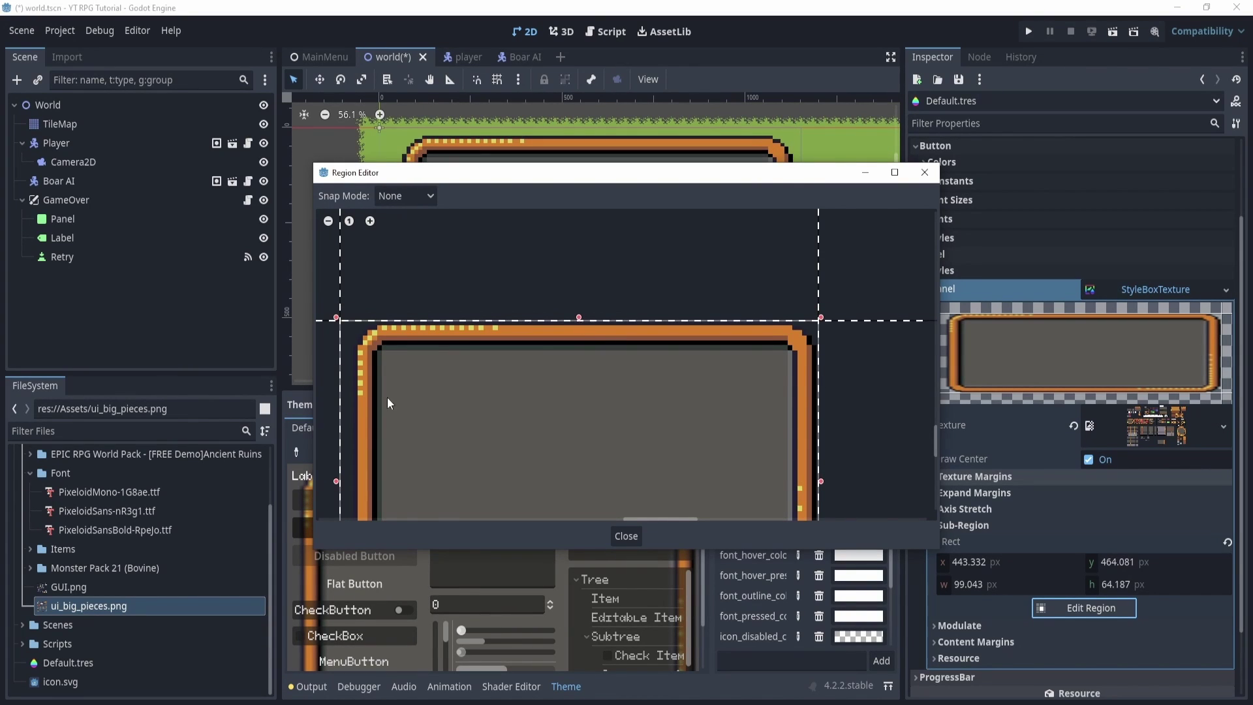
pyautogui.scroll(-2, 388, 403)
pyautogui.hscroll(-2, 418, 411)
pyautogui.moveTo(406, 421); pyautogui.dragTo(421, 421)
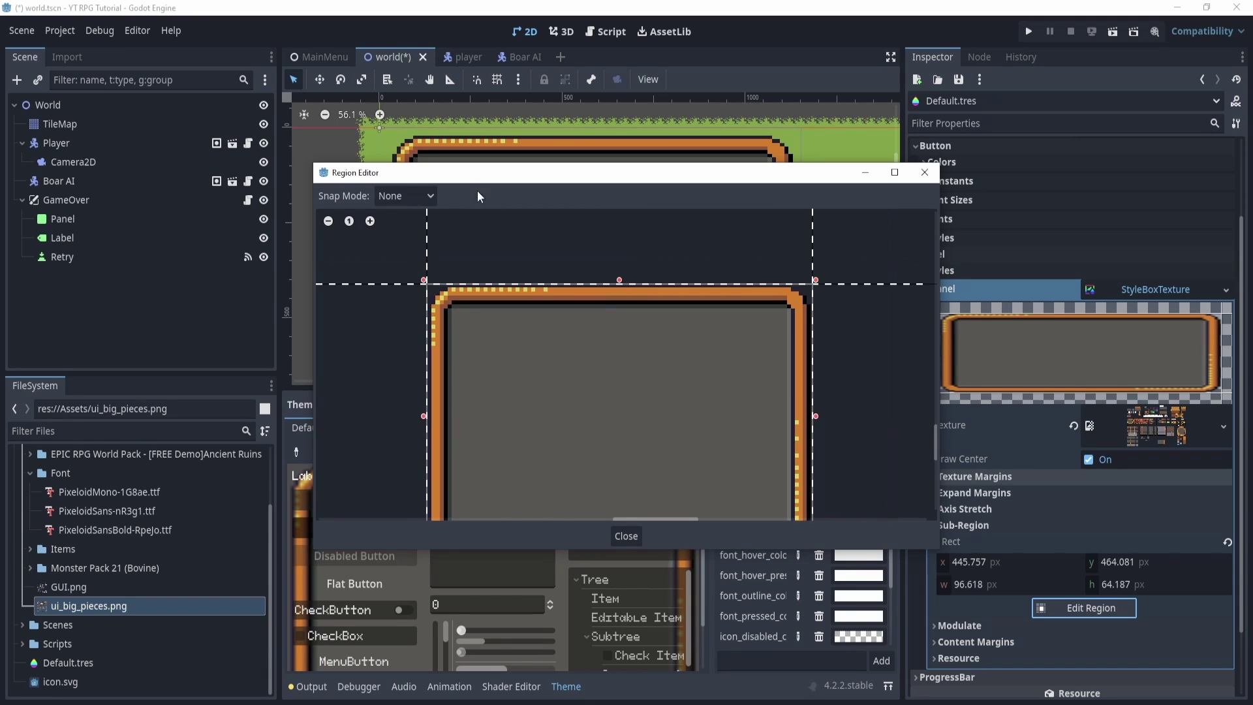
# Step: Pull the Panel texture's four nine-slice margins inward from the region edges to just inside the orange frame
pyautogui.moveTo(468, 180); pyautogui.dragTo(740, 218)
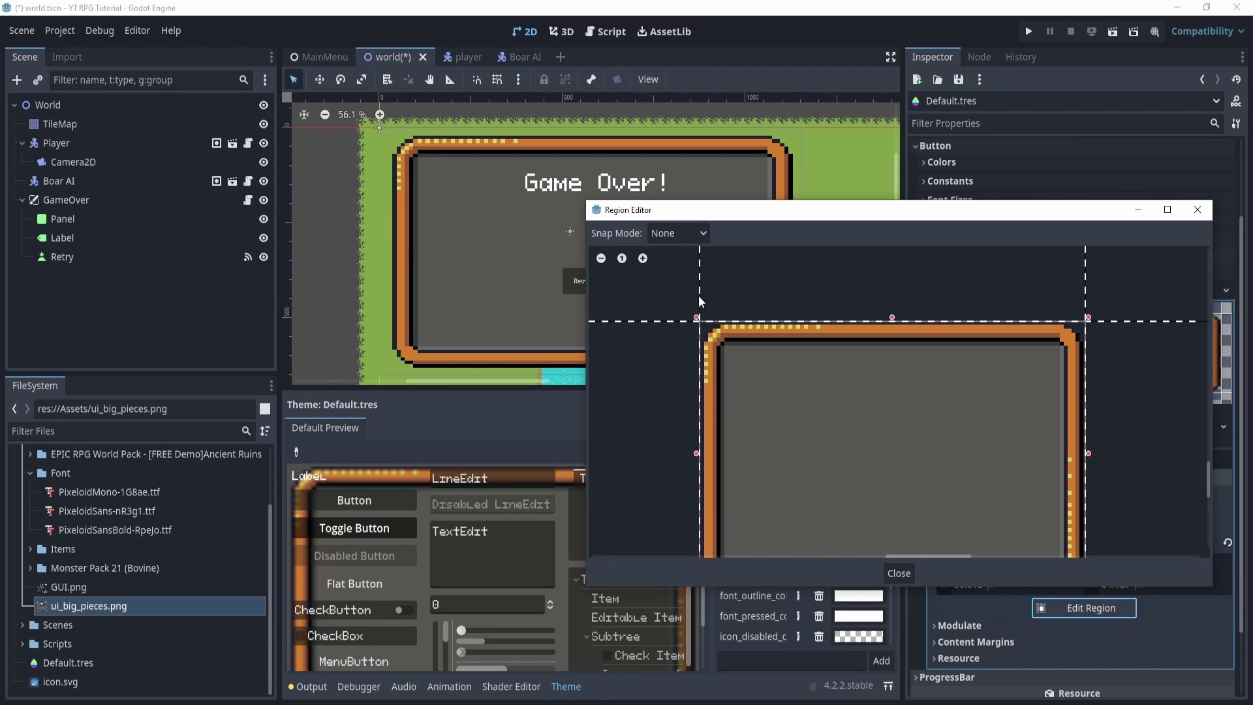
pyautogui.moveTo(698, 297); pyautogui.dragTo(675, 355)
pyautogui.scroll(-1, 770, 374)
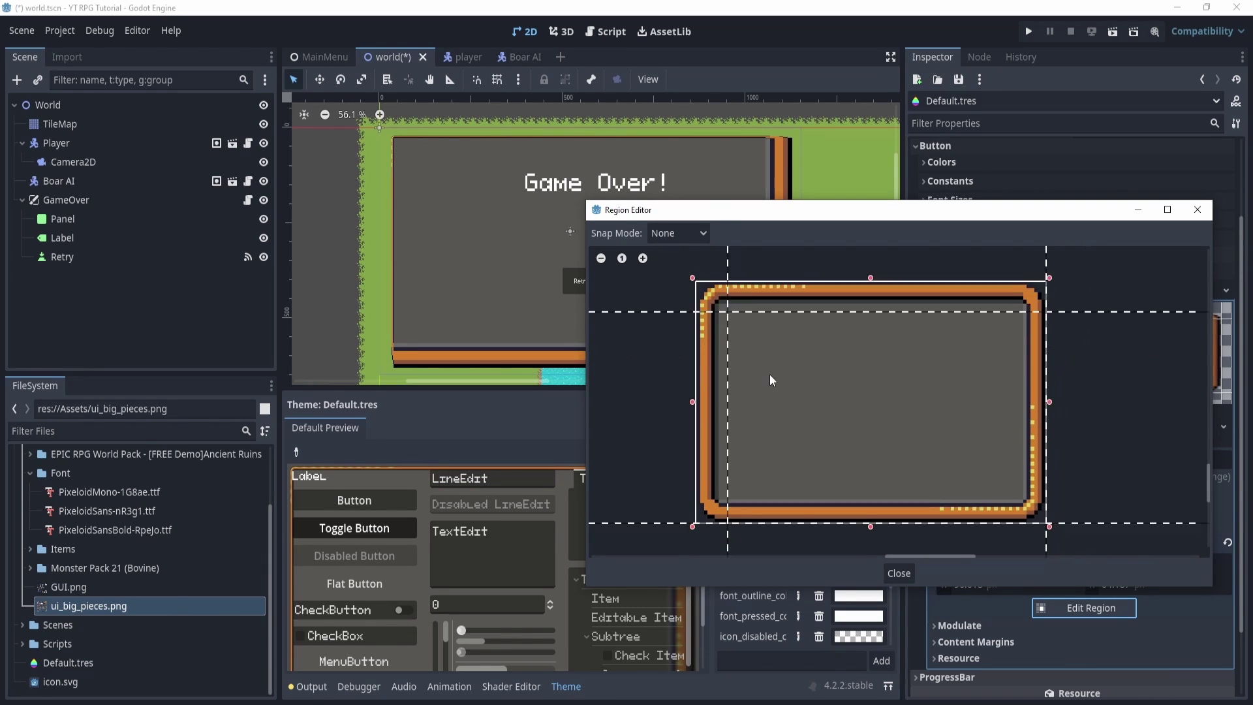
pyautogui.scroll(-2, 739, 455)
pyautogui.moveTo(743, 439); pyautogui.dragTo(742, 433)
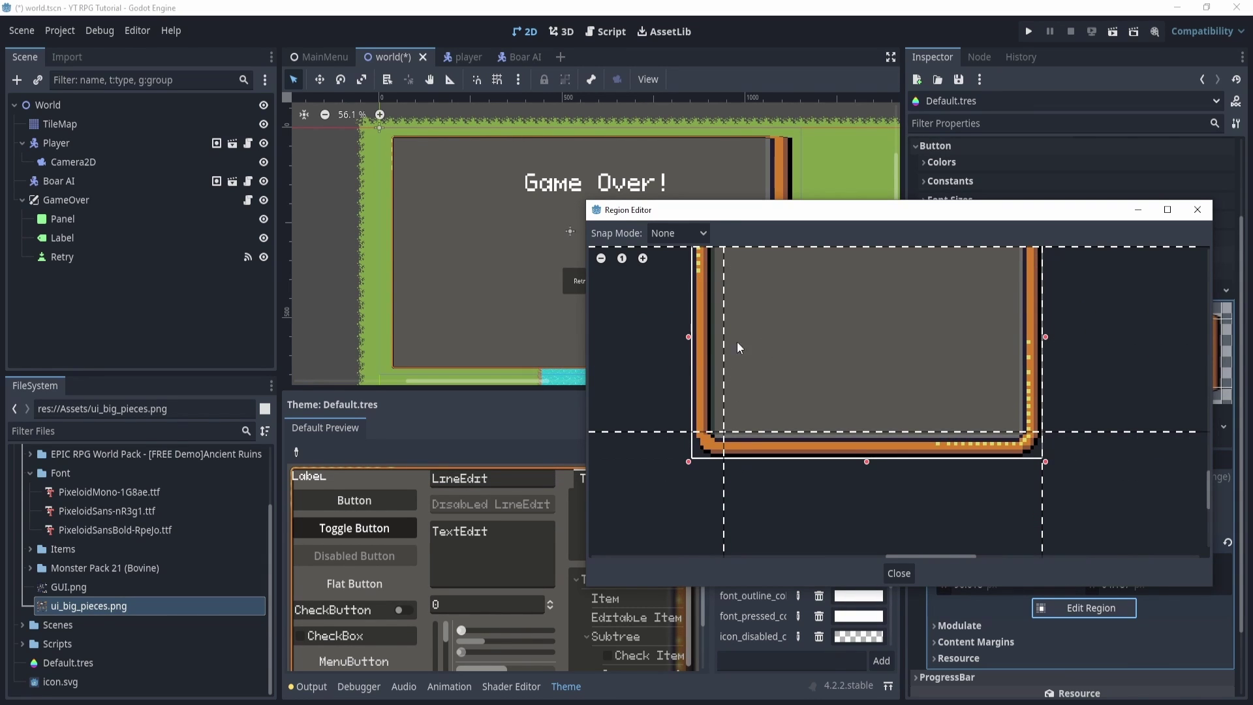
pyautogui.scroll(2, 892, 410)
pyautogui.moveTo(1028, 356); pyautogui.dragTo(1004, 352)
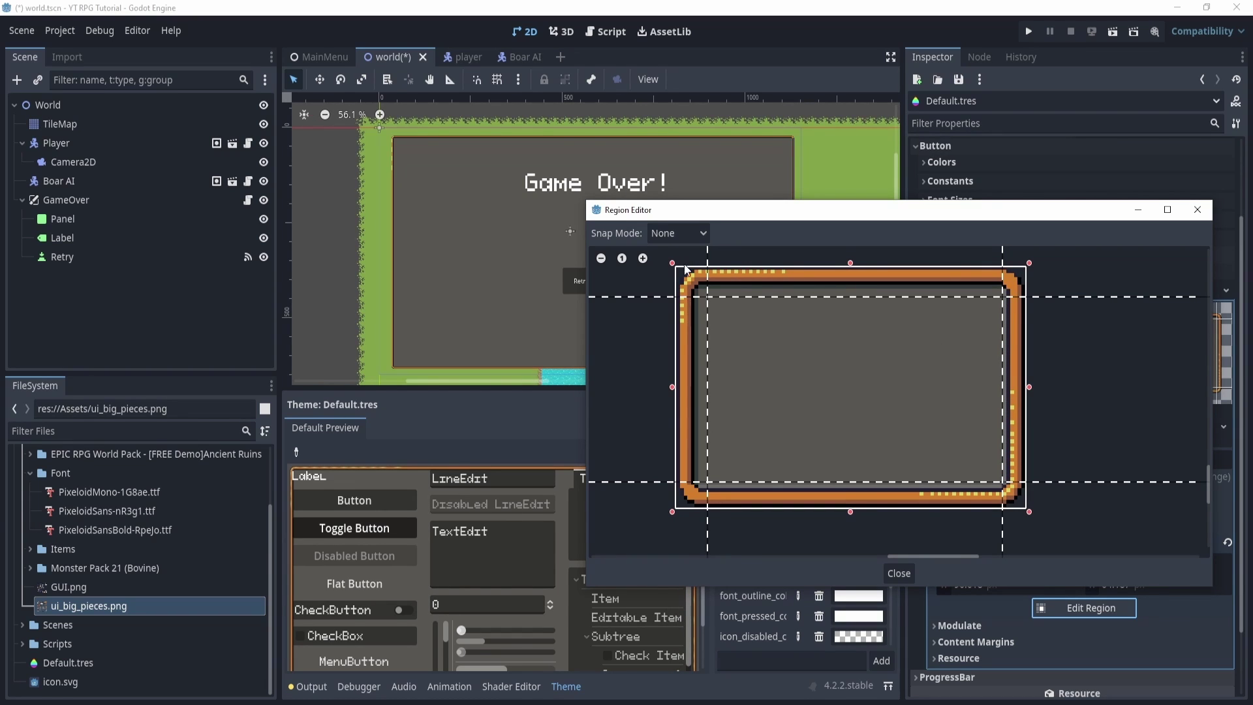
# Step: Move the Panel texture's margins farther into the grey centre, close the Region Editor and inspect the Game Over panel's corner in the scene
pyautogui.moveTo(710, 315); pyautogui.dragTo(751, 315)
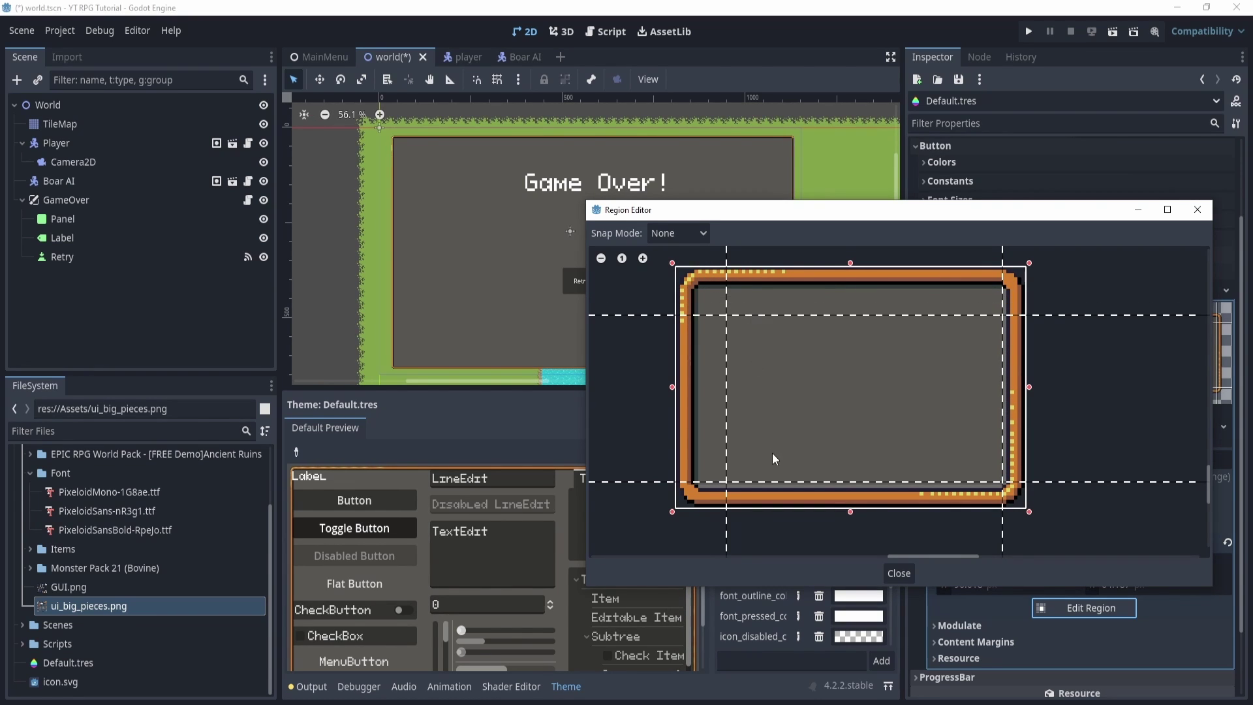
pyautogui.moveTo(771, 481); pyautogui.dragTo(772, 460)
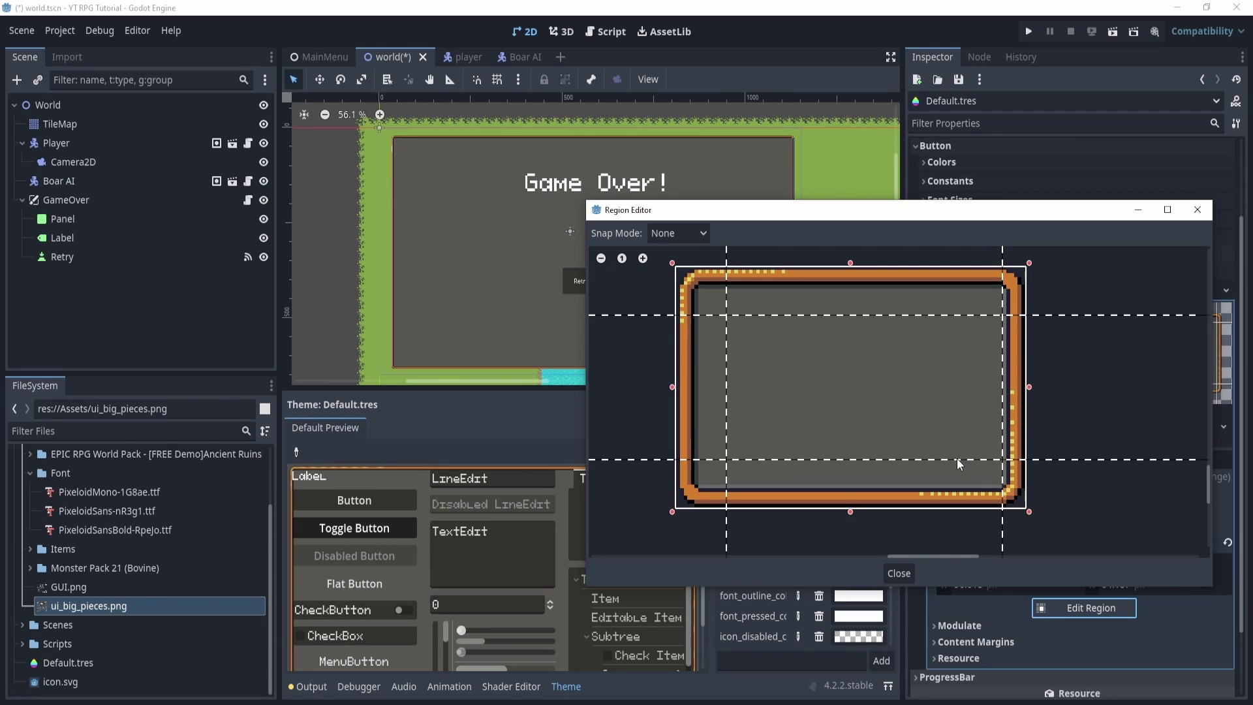
pyautogui.moveTo(957, 460); pyautogui.dragTo(974, 385)
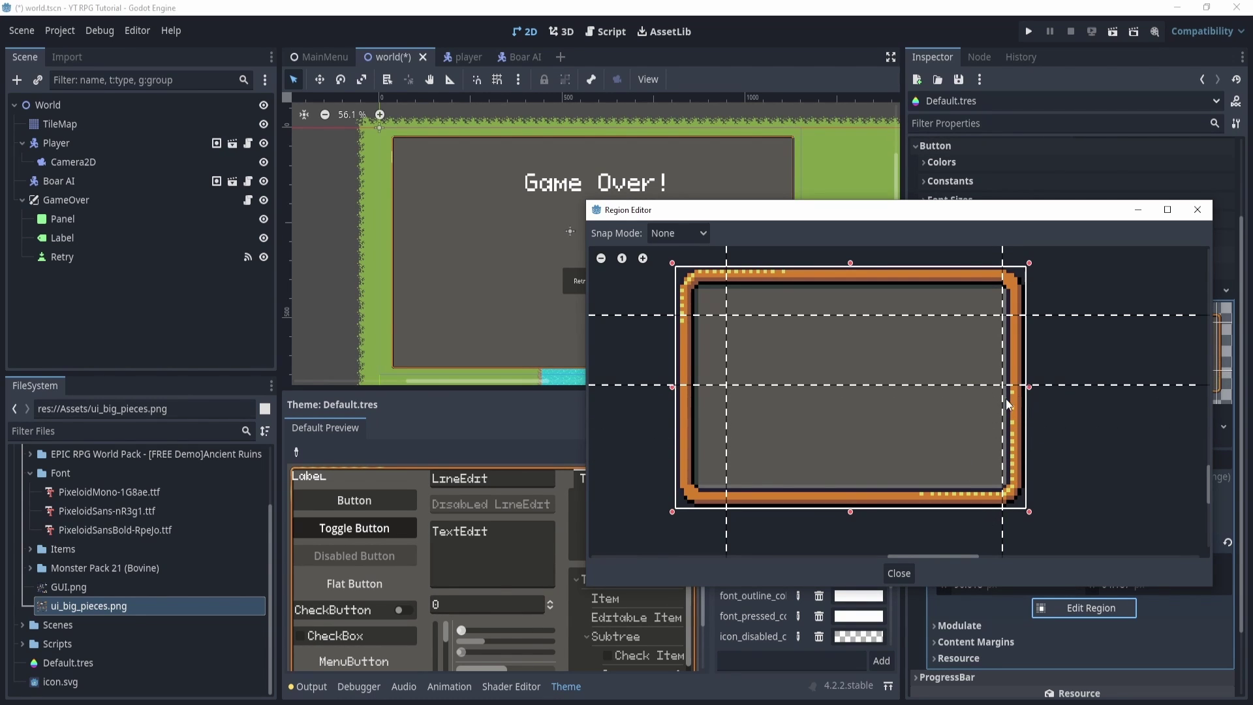
pyautogui.moveTo(1003, 405); pyautogui.dragTo(910, 427)
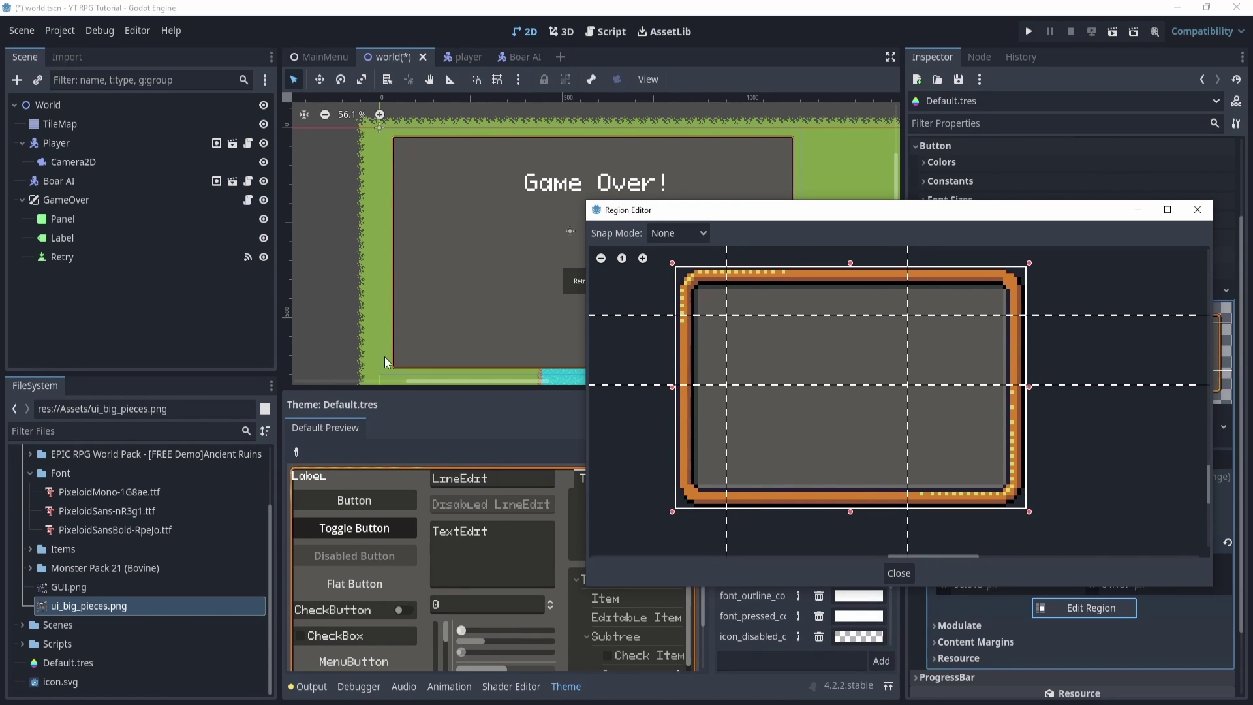
pyautogui.click(900, 575)
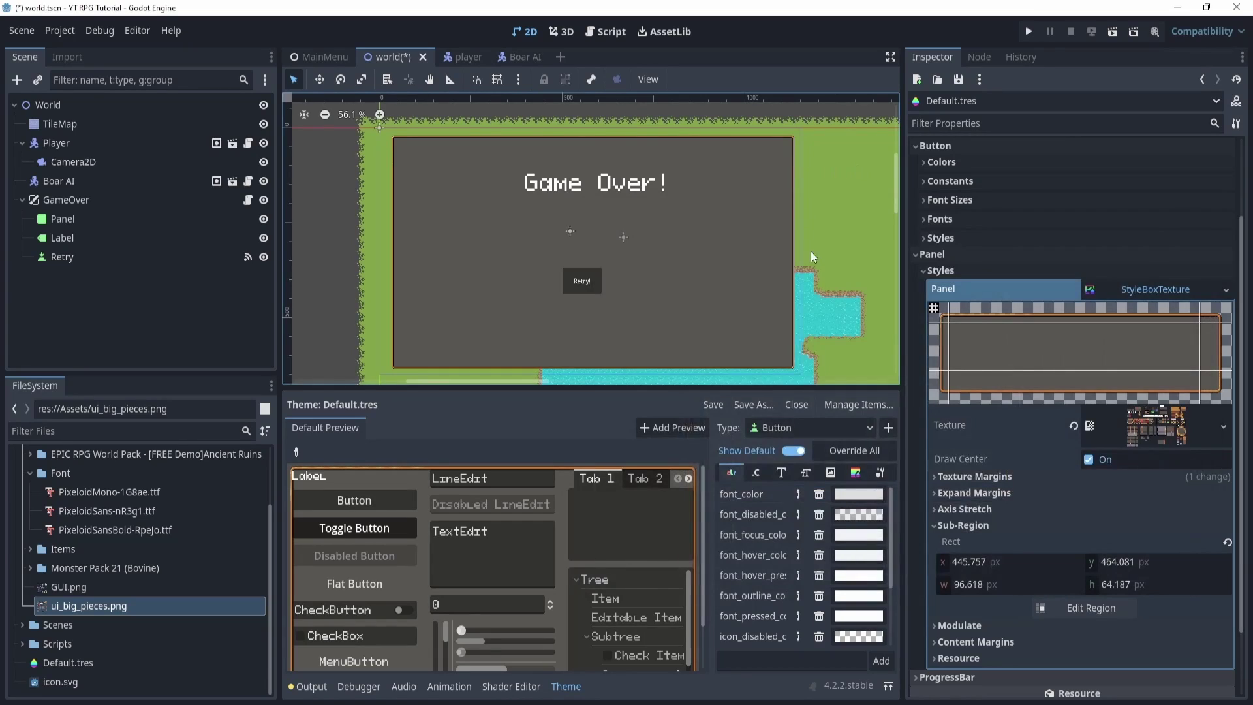
pyautogui.scroll(5, 781, 366)
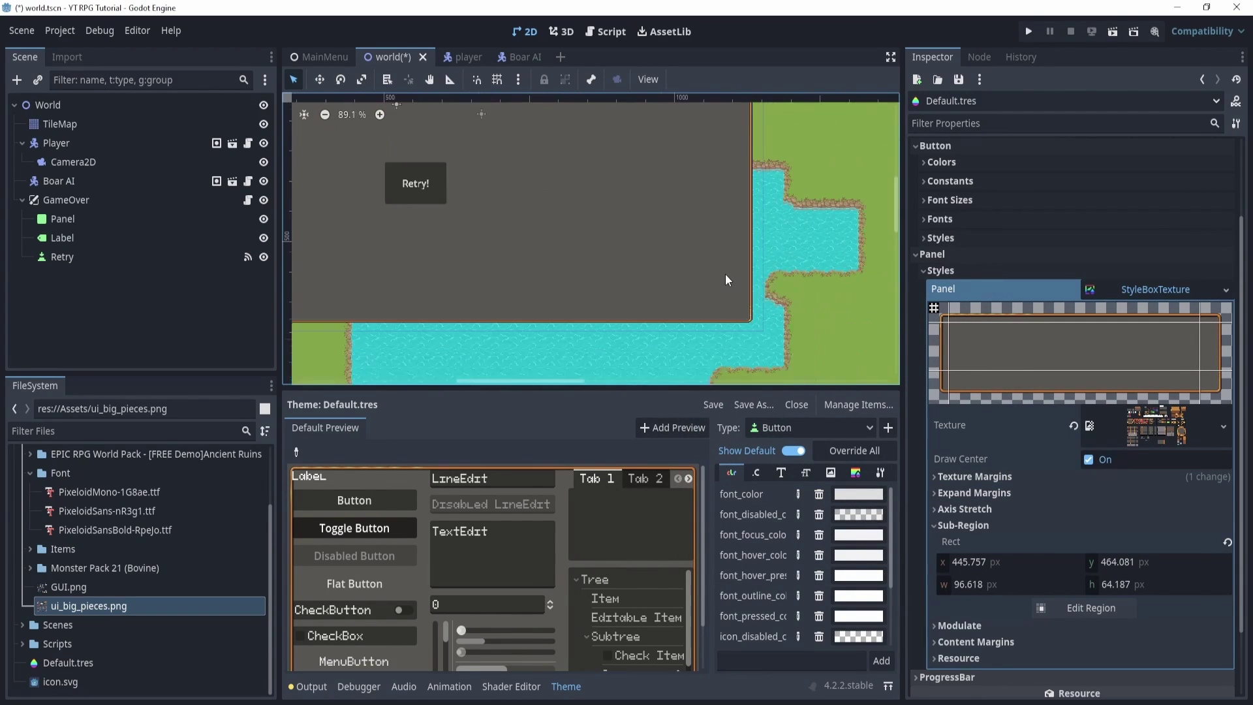
pyautogui.moveTo(726, 280); pyautogui.dragTo(822, 332, button='middle')
# Step: Give the Button's Pressed style a new StyleBoxTexture and assign ui_big_pieces.png as its texture
pyautogui.click(1145, 291)
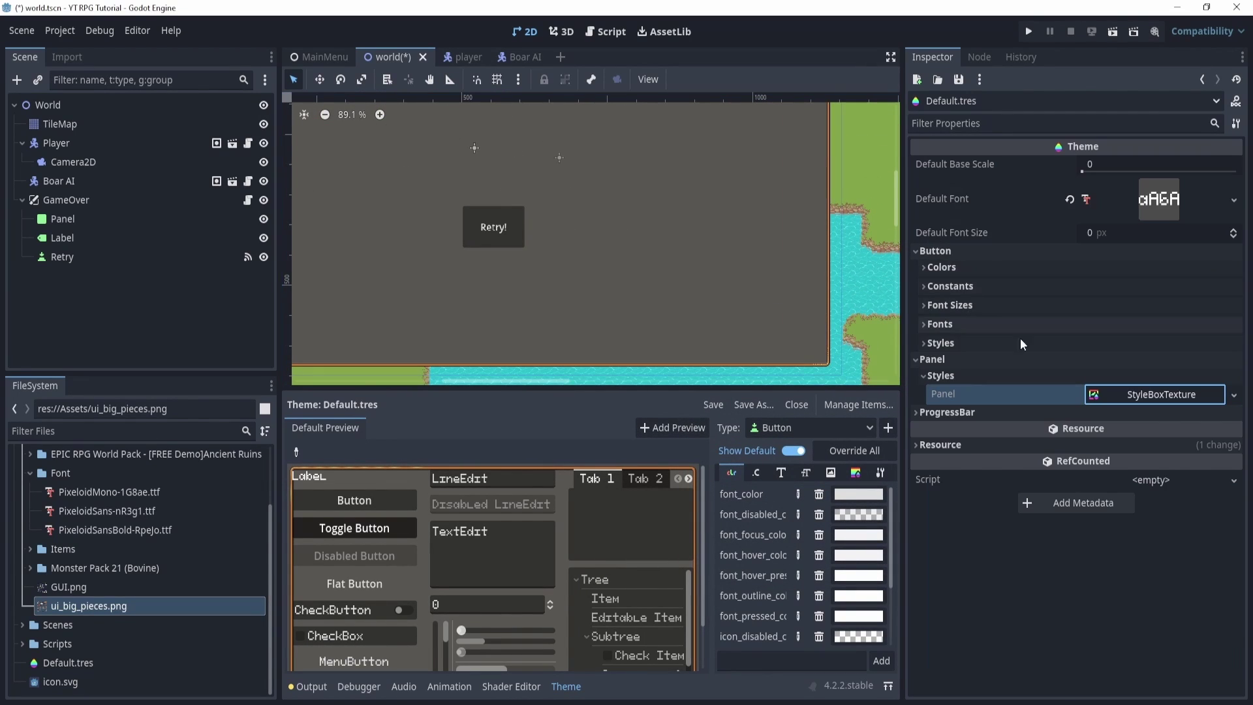
pyautogui.click(984, 343)
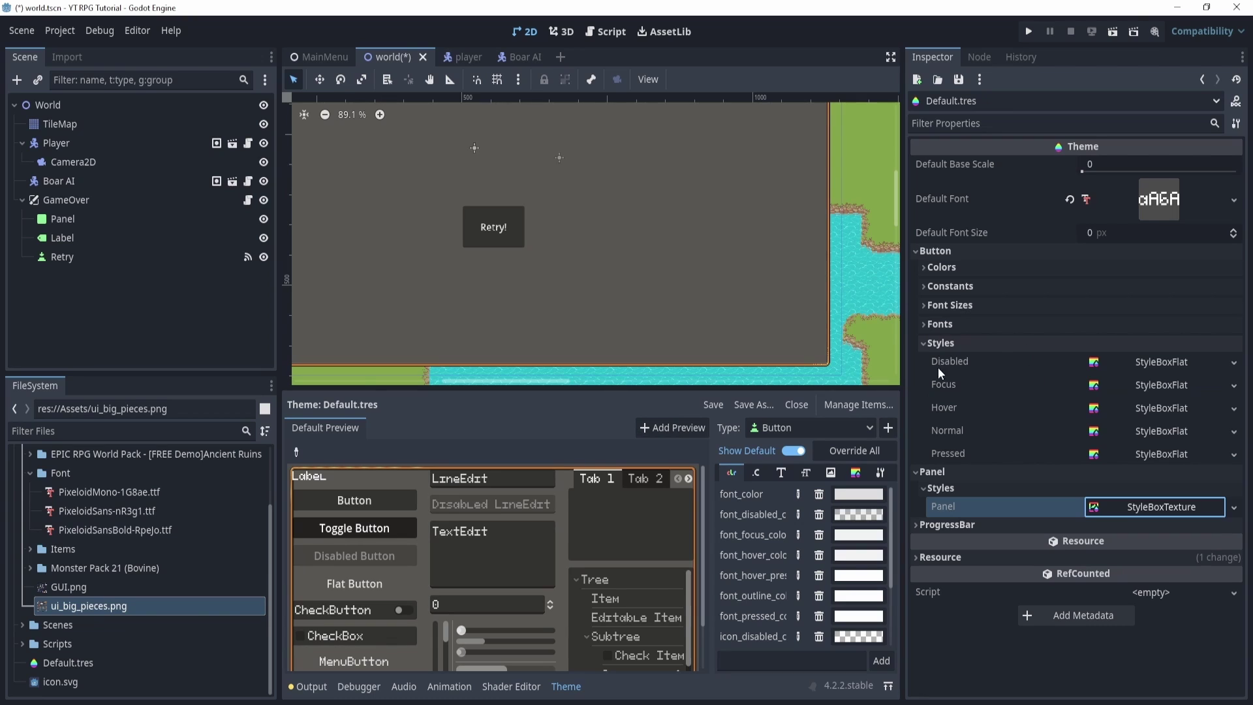
pyautogui.click(944, 470)
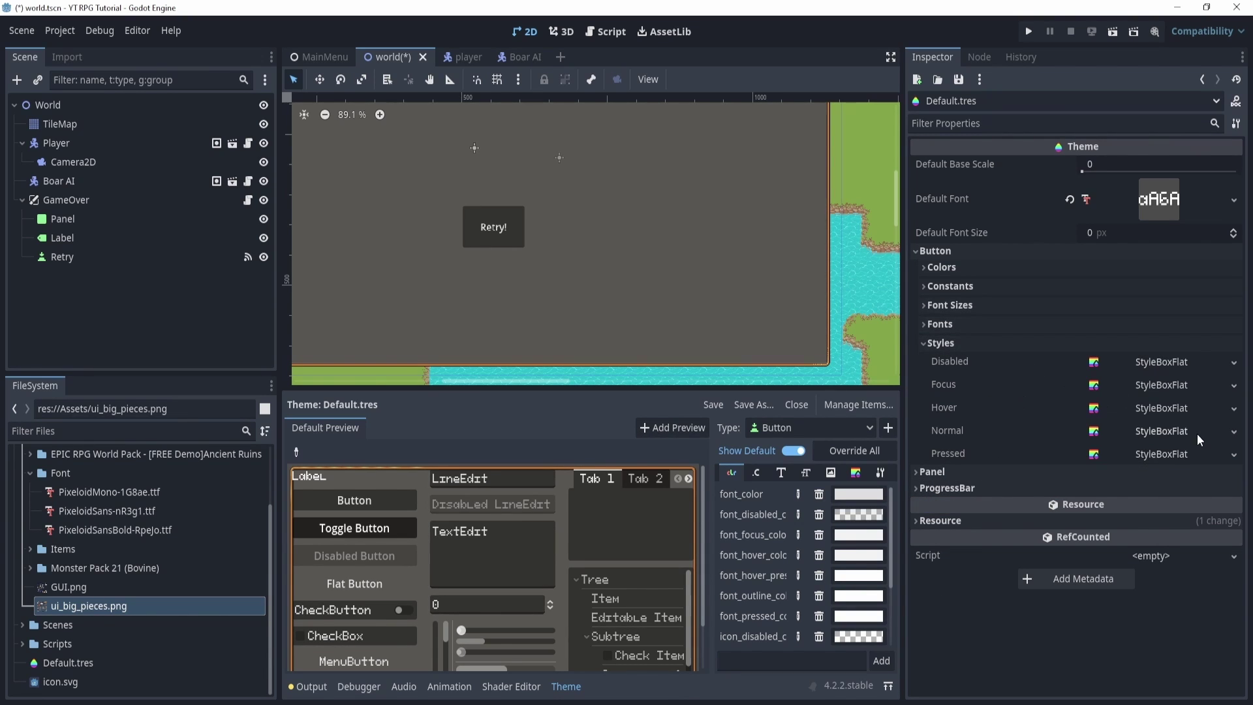
pyautogui.click(1234, 455)
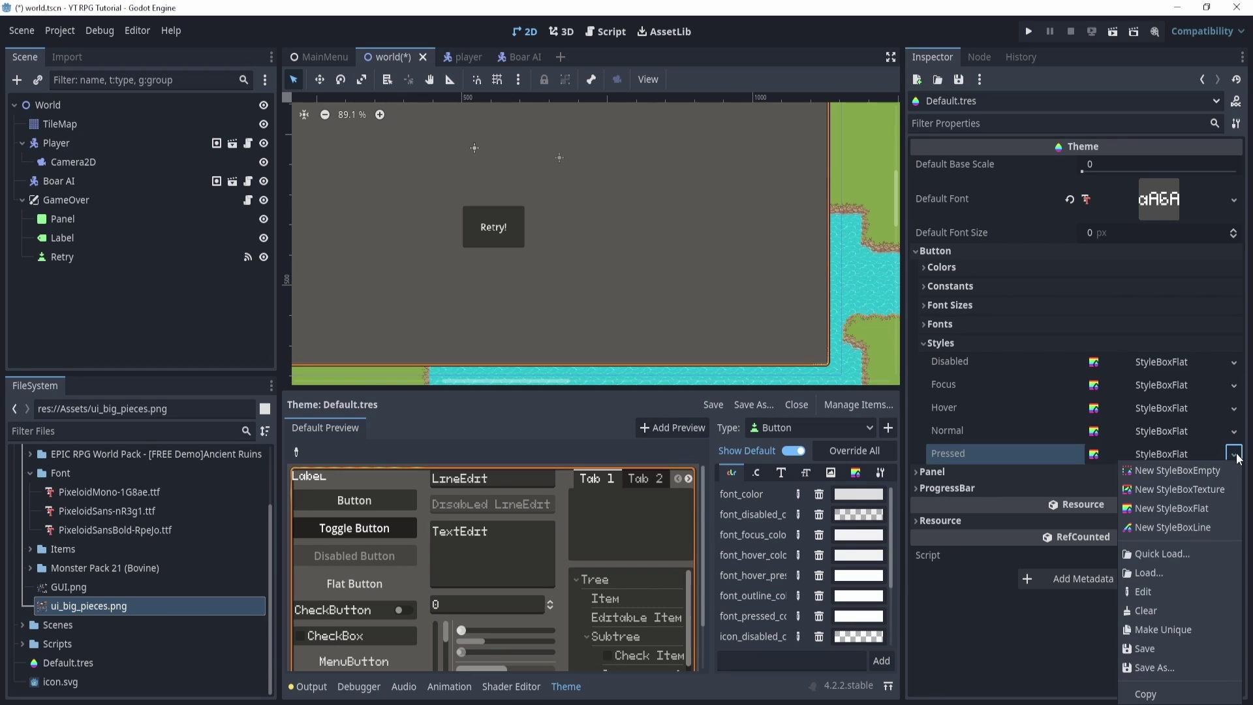
pyautogui.click(1169, 490)
pyautogui.click(1169, 455)
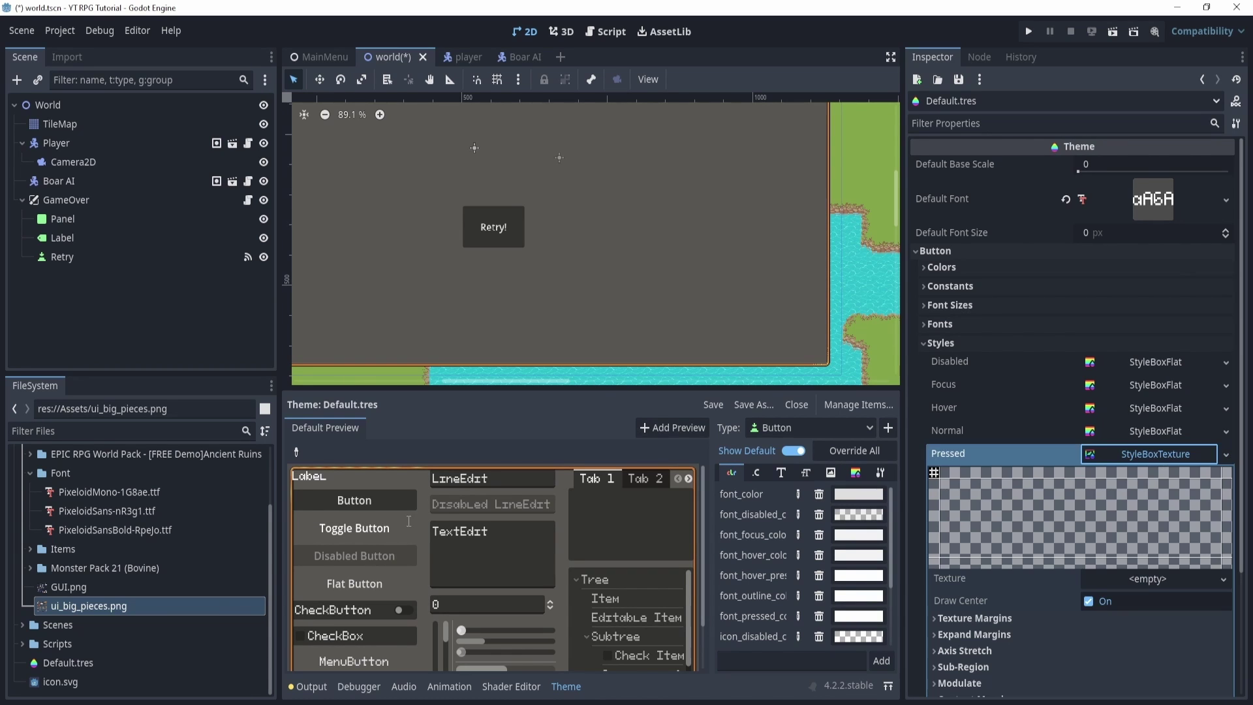
pyautogui.moveTo(132, 613); pyautogui.dragTo(1177, 571)
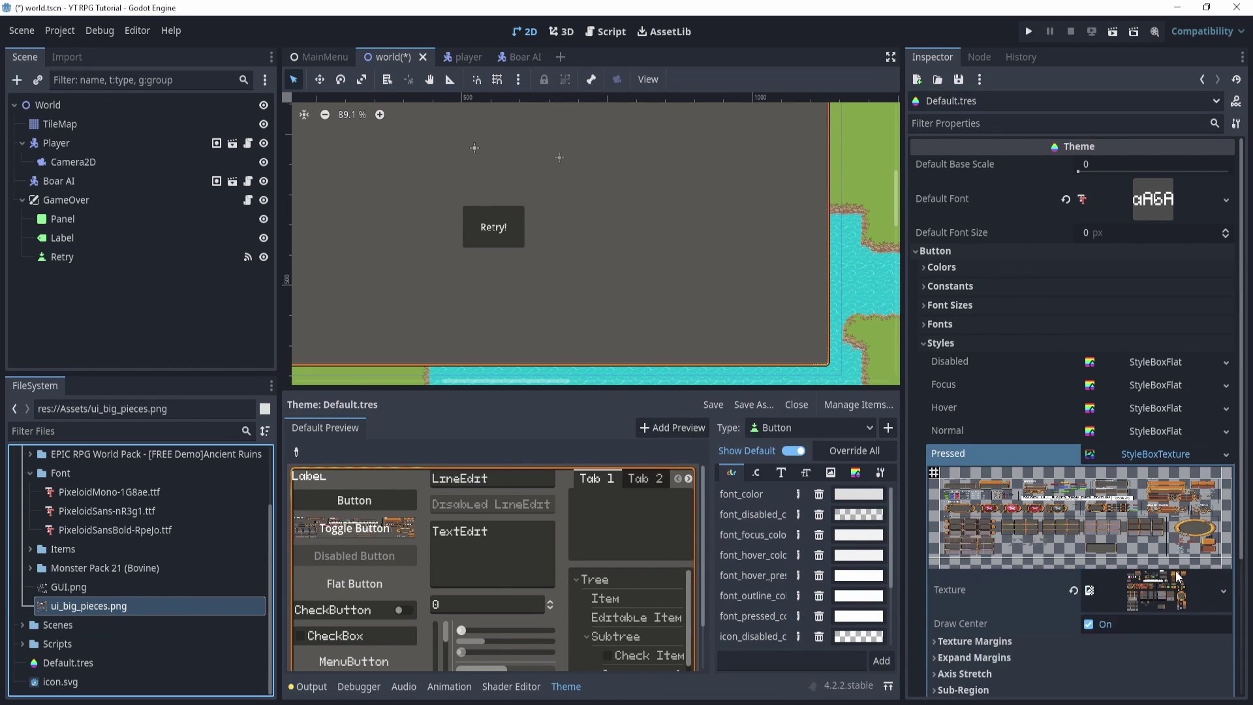
# Step: Open the Pressed style's sub-region for editing and draw a region around the wide brown button, about 121 × 24 px at x 635, y 85
pyautogui.scroll(-3, 1168, 586)
pyautogui.click(976, 510)
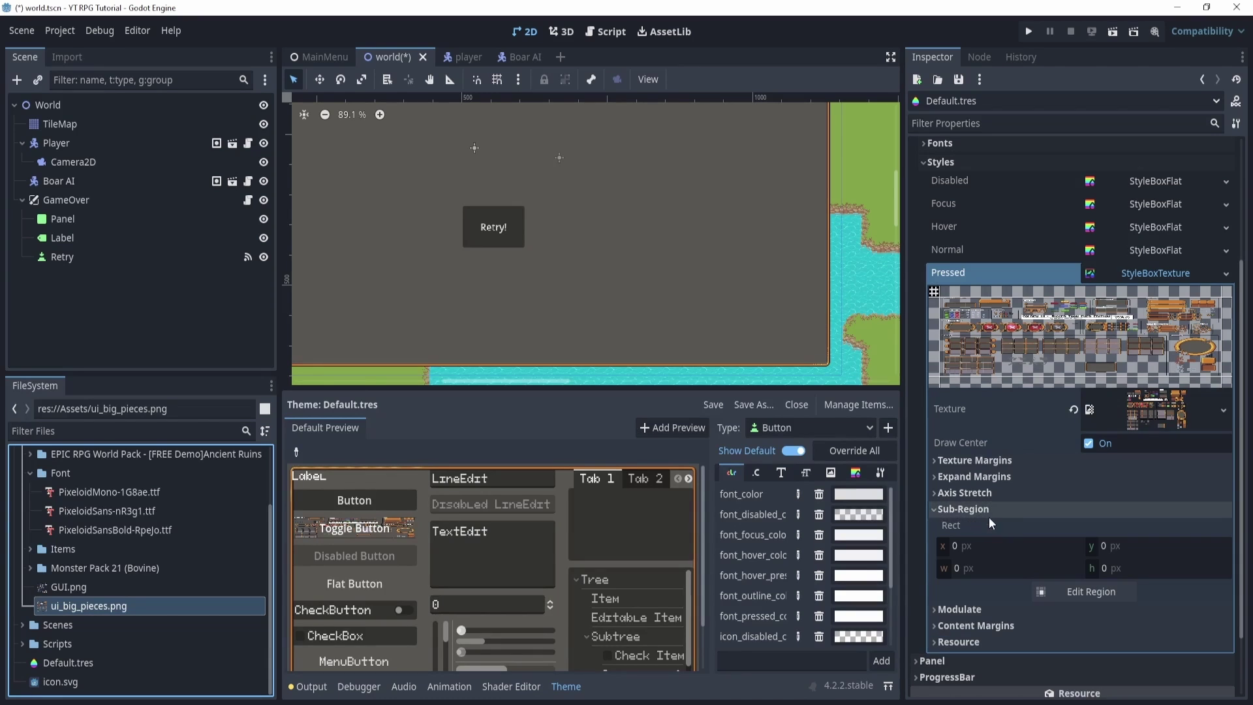
pyautogui.scroll(-5, 656, 291)
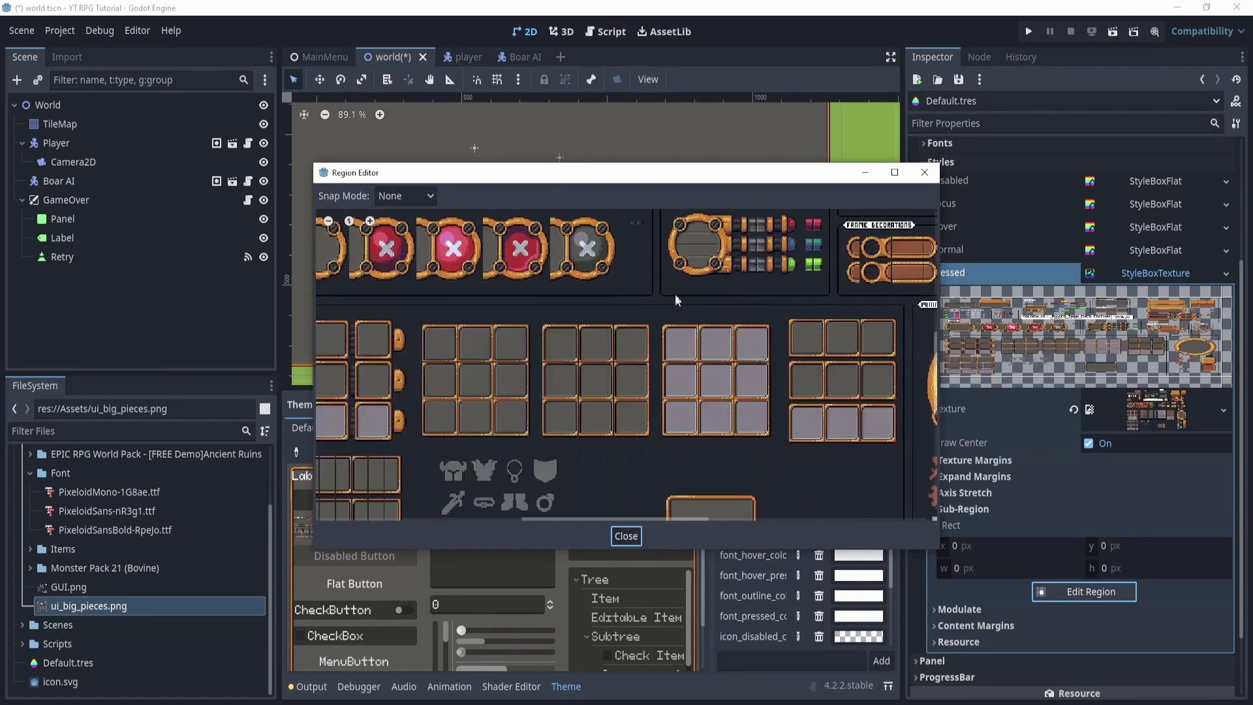
pyautogui.scroll(5, 695, 345)
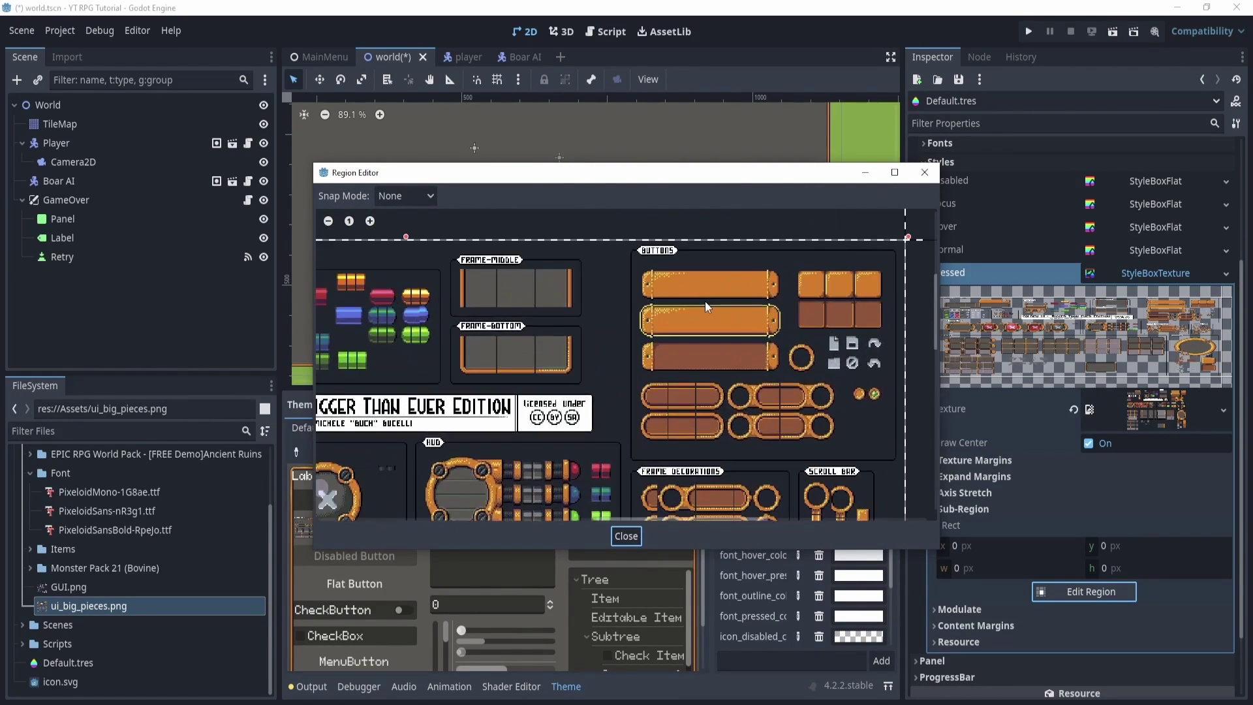
pyautogui.moveTo(739, 393); pyautogui.dragTo(667, 394, button='middle')
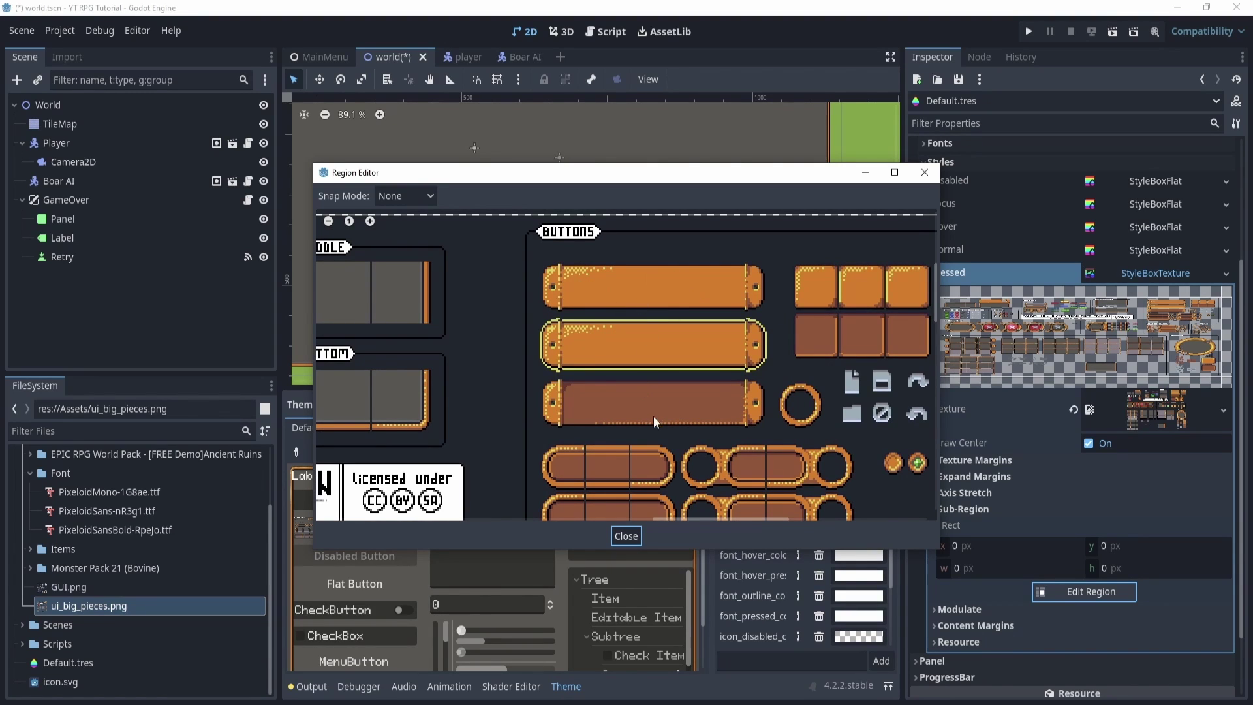
pyautogui.scroll(2, 655, 421)
pyautogui.moveTo(632, 381); pyautogui.dragTo(596, 406, button='middle')
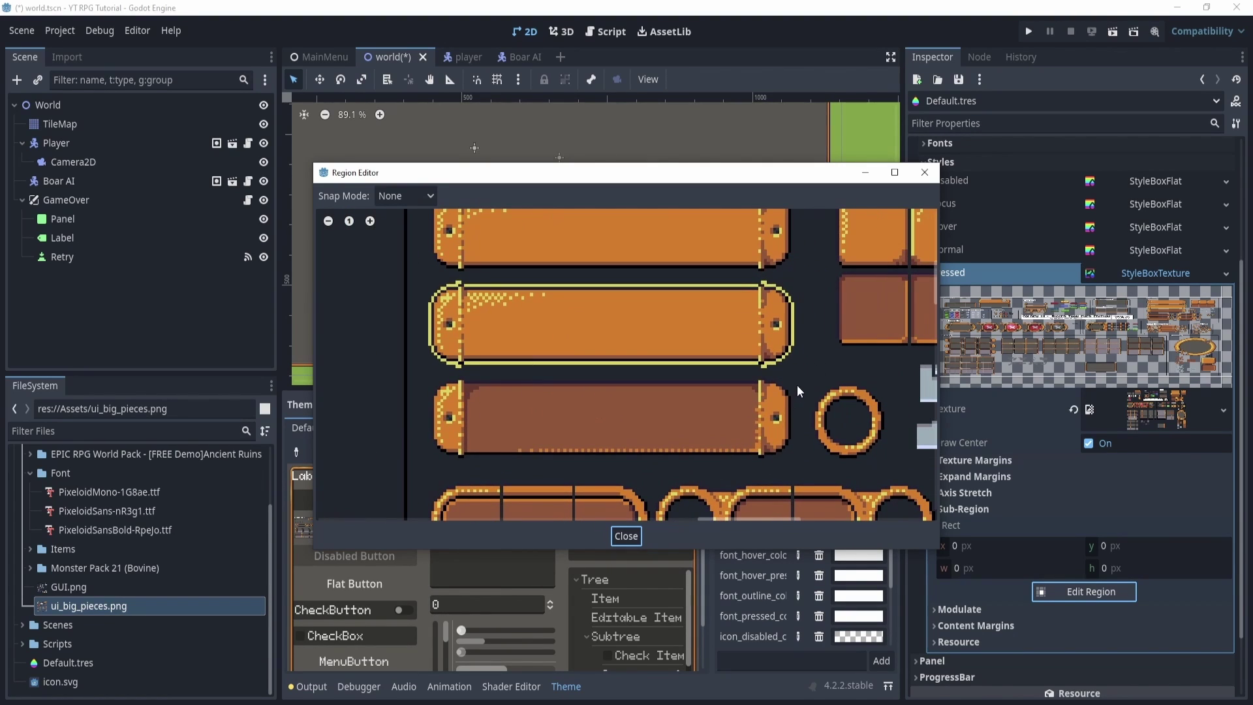
pyautogui.moveTo(795, 377); pyautogui.dragTo(433, 456)
# Step: Extend the upper and lower edges of the brown button's region to a height of about 26 px
pyautogui.scroll(2, 435, 457)
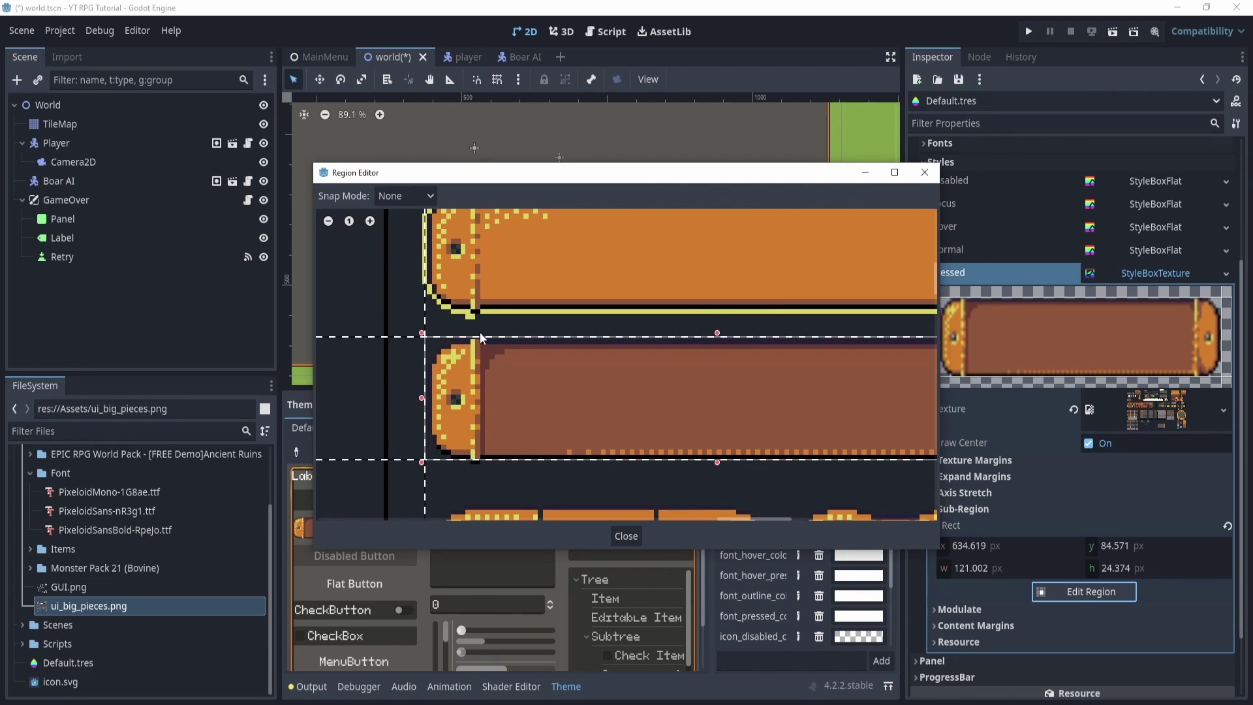
pyautogui.moveTo(717, 332); pyautogui.dragTo(718, 331)
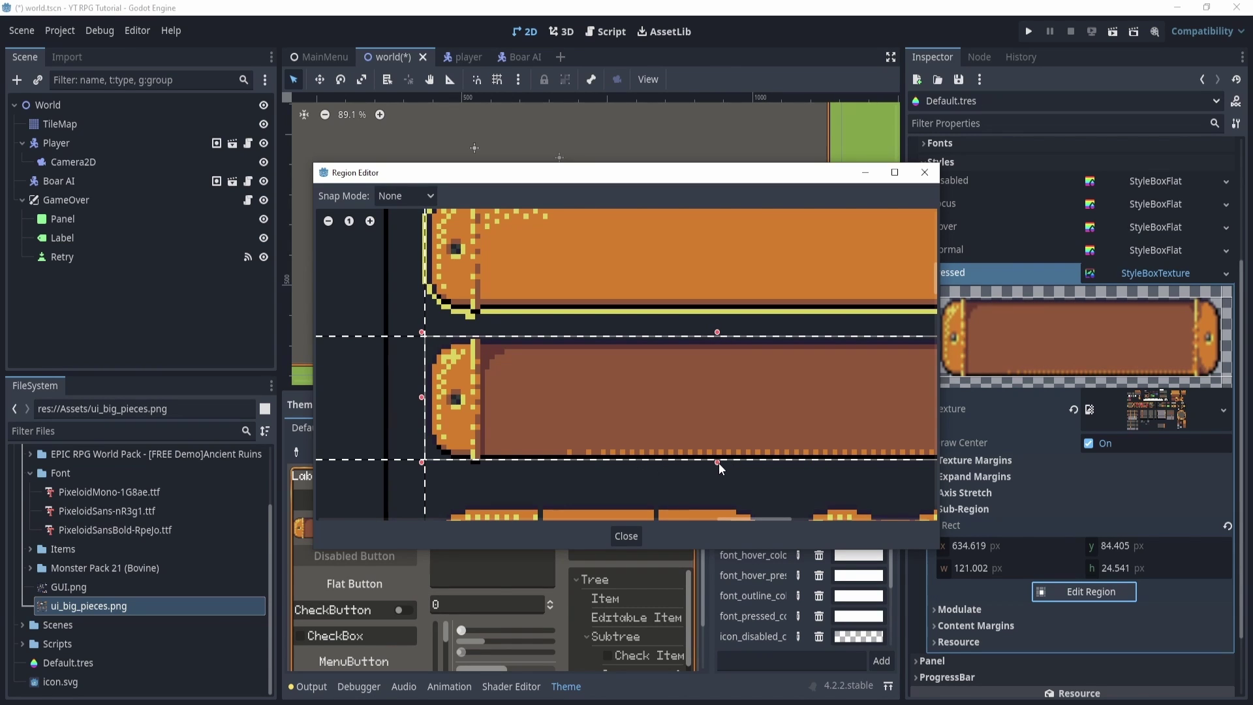
pyautogui.moveTo(719, 463); pyautogui.dragTo(723, 466)
pyautogui.moveTo(787, 465); pyautogui.dragTo(562, 506, button='middle')
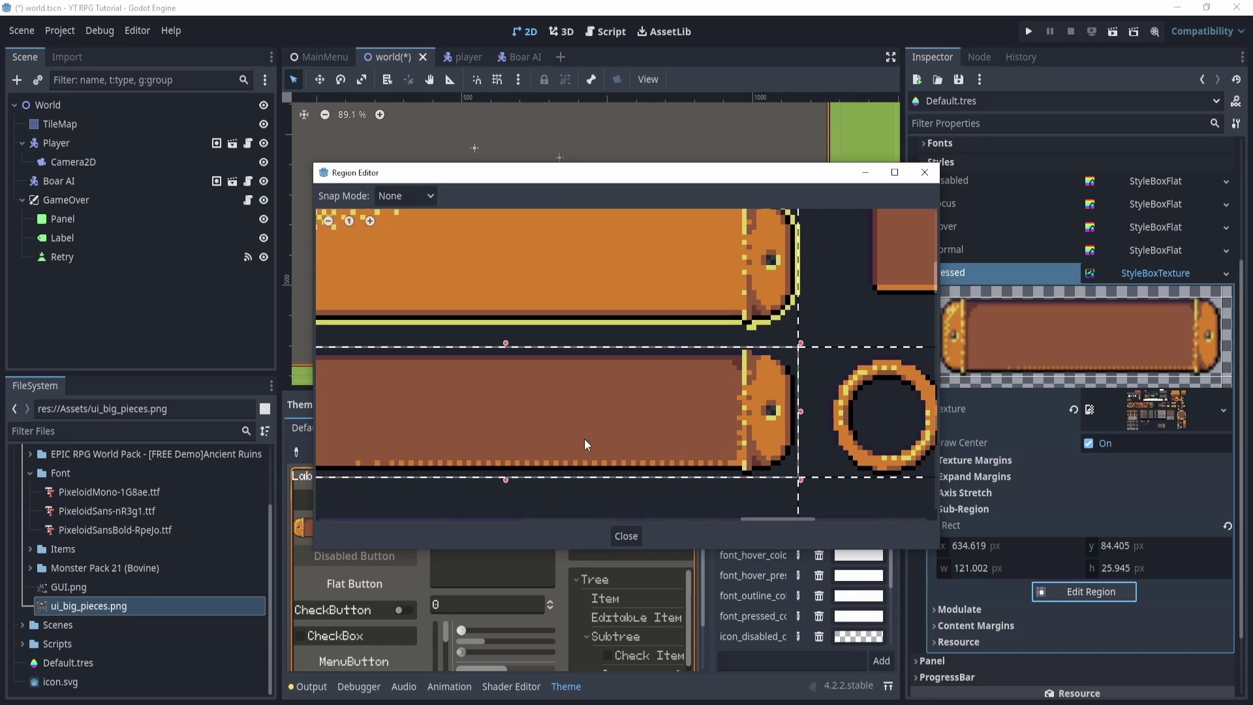
pyautogui.moveTo(585, 439); pyautogui.dragTo(672, 386, button='middle')
pyautogui.scroll(-1, 622, 420)
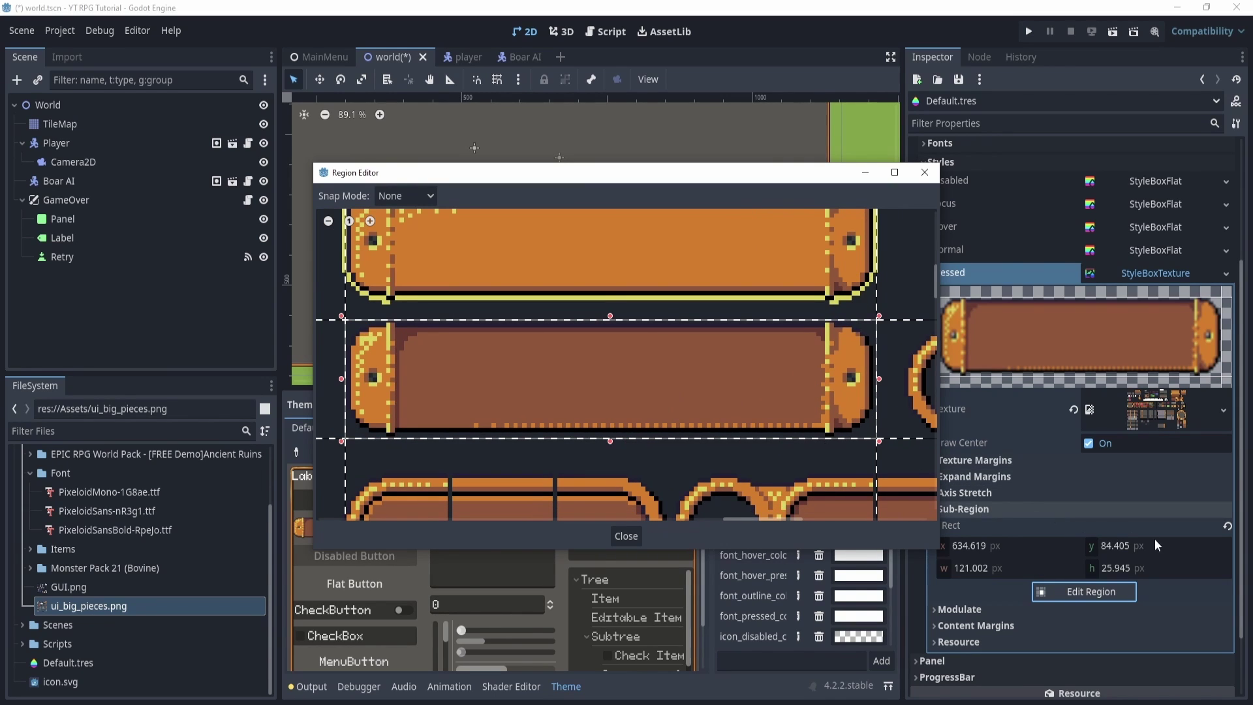
# Step: Pull the Pressed texture's four nine-slice margins into the brown button, past its end caps and near mid-height, and close the Region Editor
pyautogui.moveTo(771, 171); pyautogui.dragTo(747, 155)
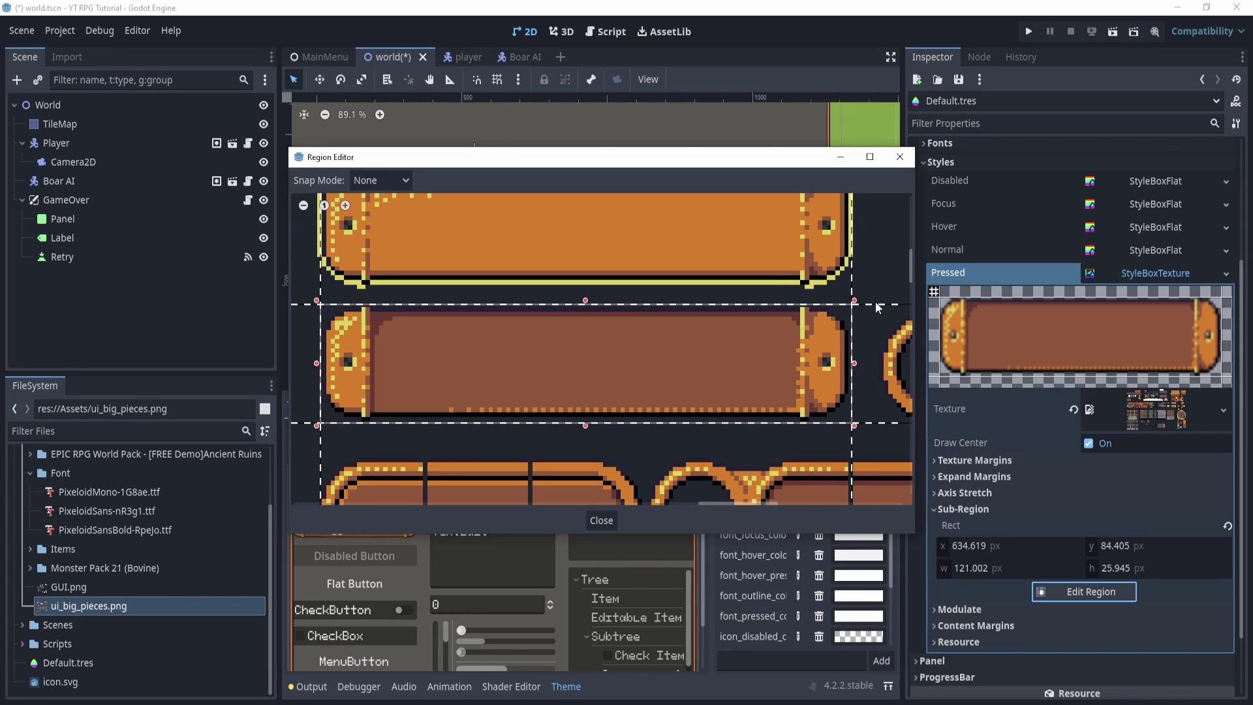
pyautogui.moveTo(853, 324); pyautogui.dragTo(429, 371)
pyautogui.moveTo(319, 344); pyautogui.dragTo(441, 379)
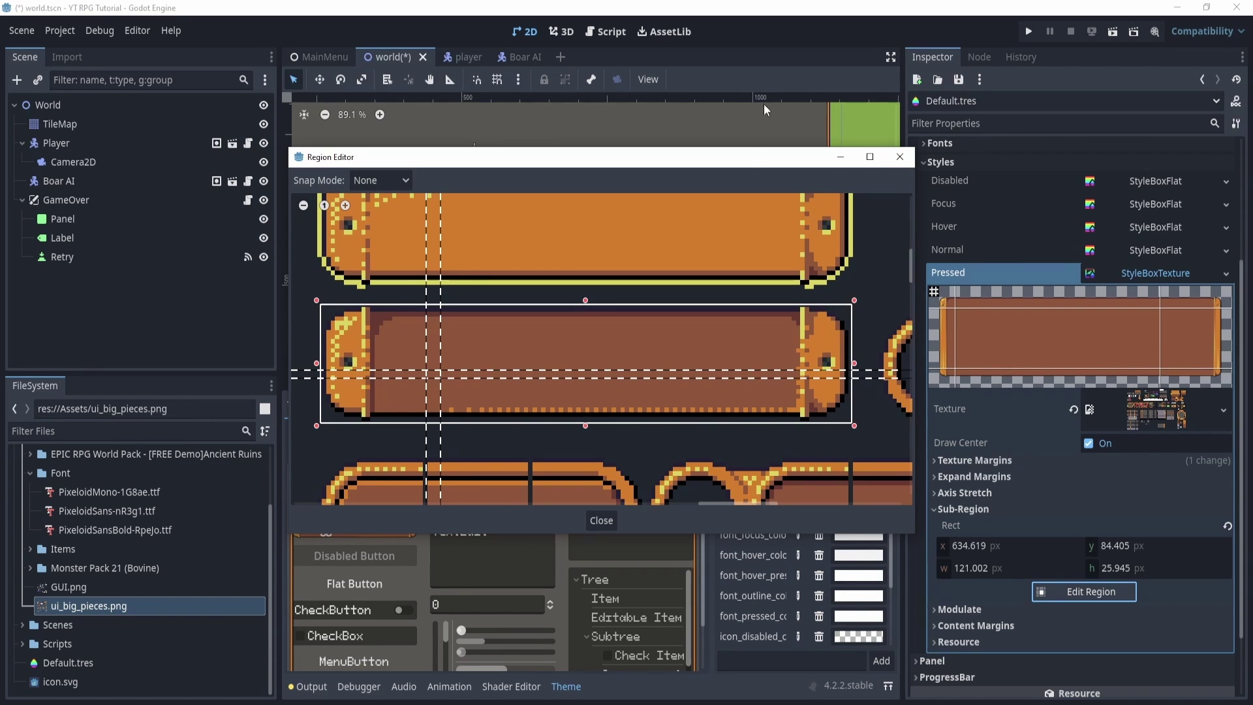
pyautogui.moveTo(730, 162)
pyautogui.mouseDown()
pyautogui.moveTo(1044, 65)
pyautogui.moveTo(878, 202)
pyautogui.moveTo(732, 163)
pyautogui.mouseUp()
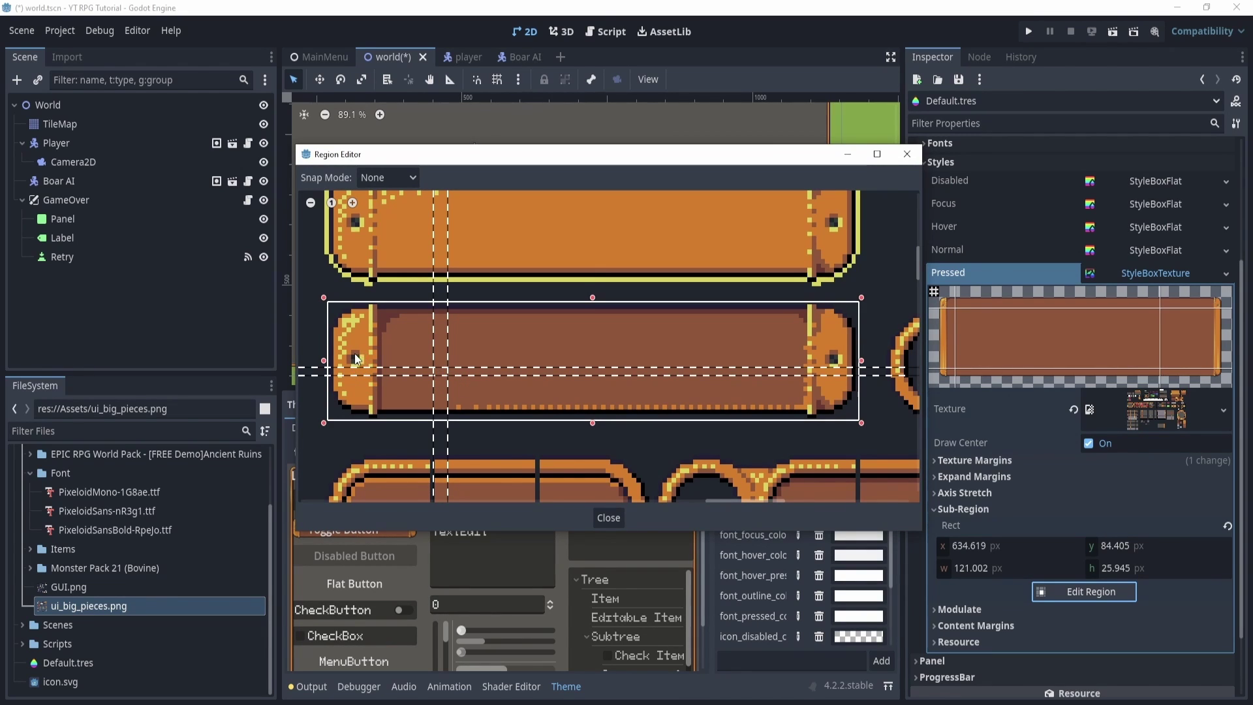
pyautogui.click(609, 523)
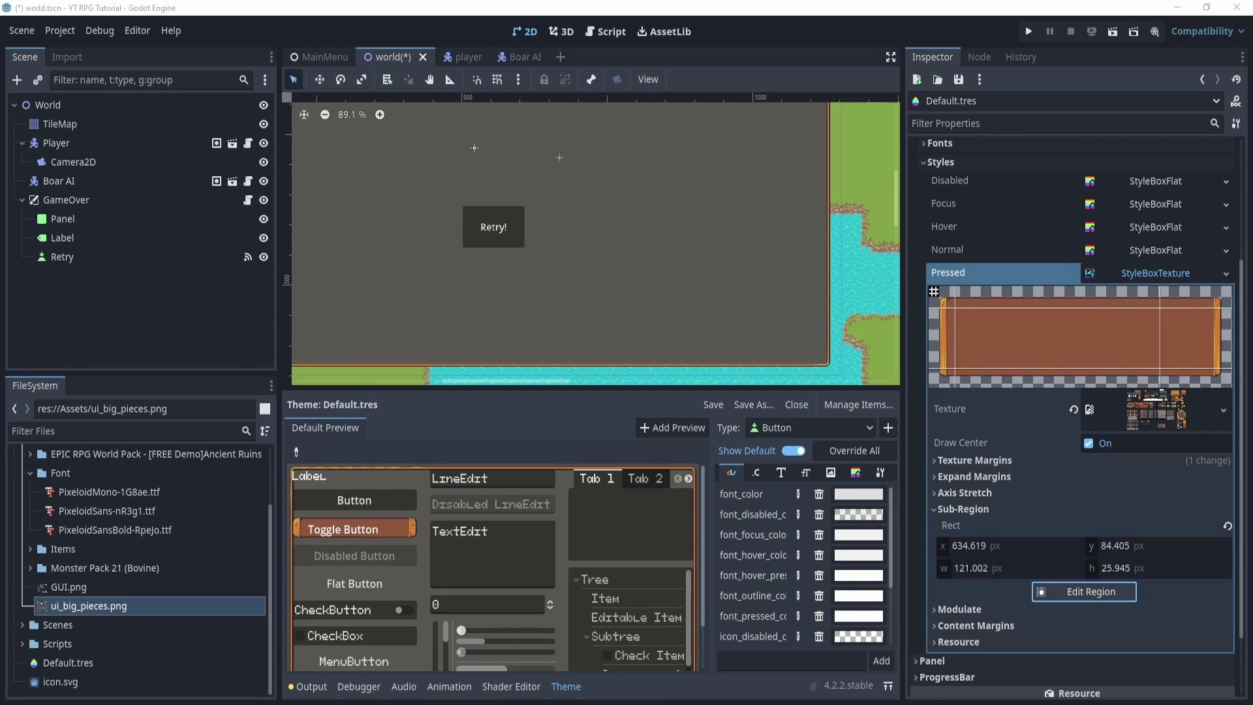
# Step: Move the Pressed texture's horizontal nine-slice guides to the brown button's upper and lower edges and the vertical ones close to its middle
pyautogui.click(1103, 593)
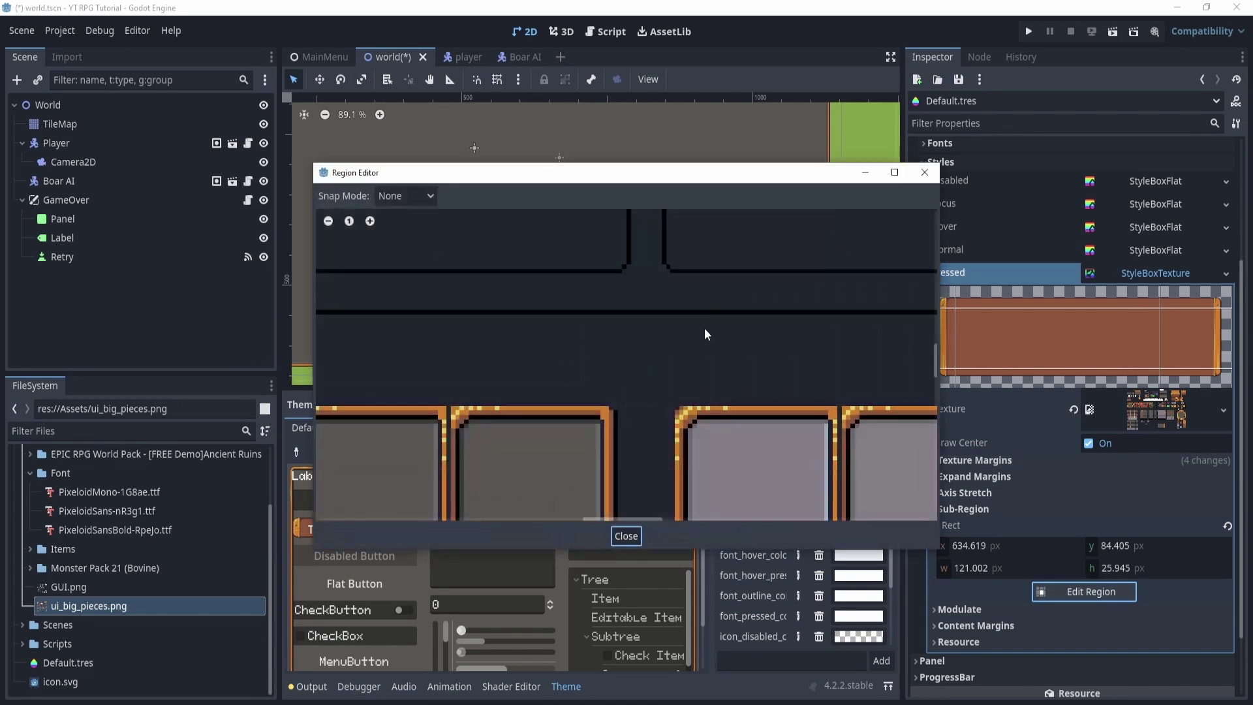
pyautogui.scroll(-5, 704, 328)
pyautogui.scroll(2, 662, 374)
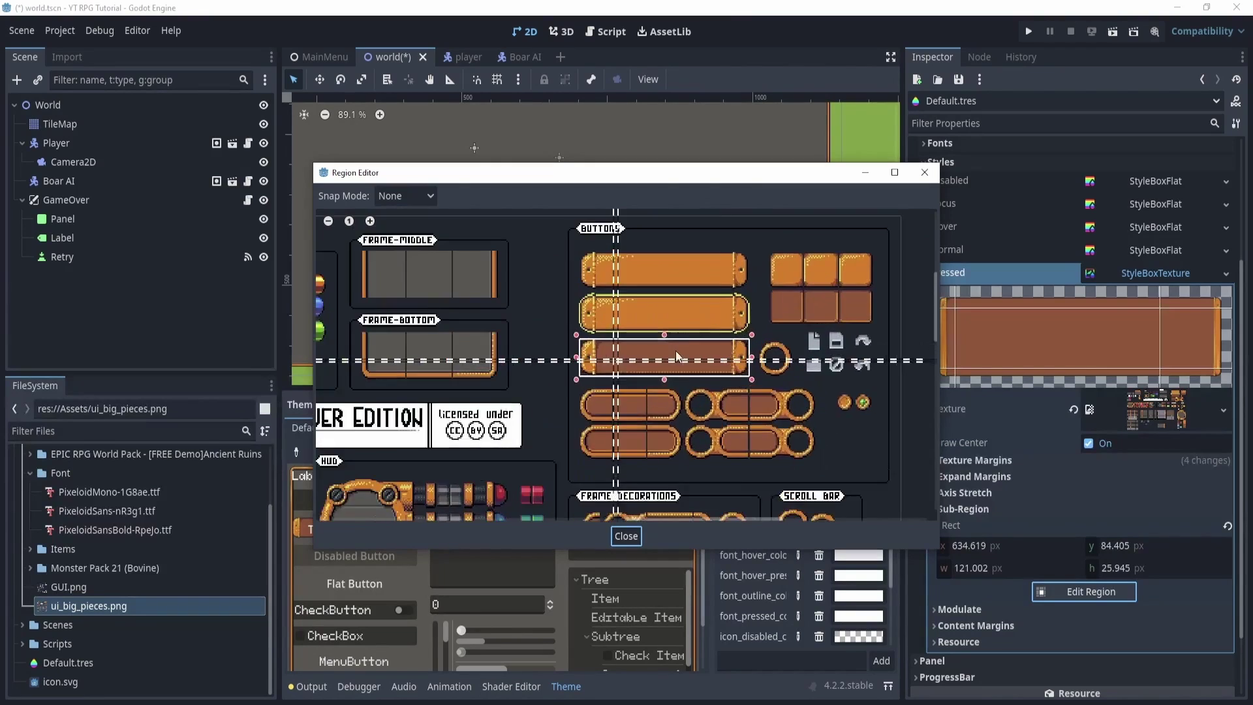
pyautogui.scroll(4, 676, 350)
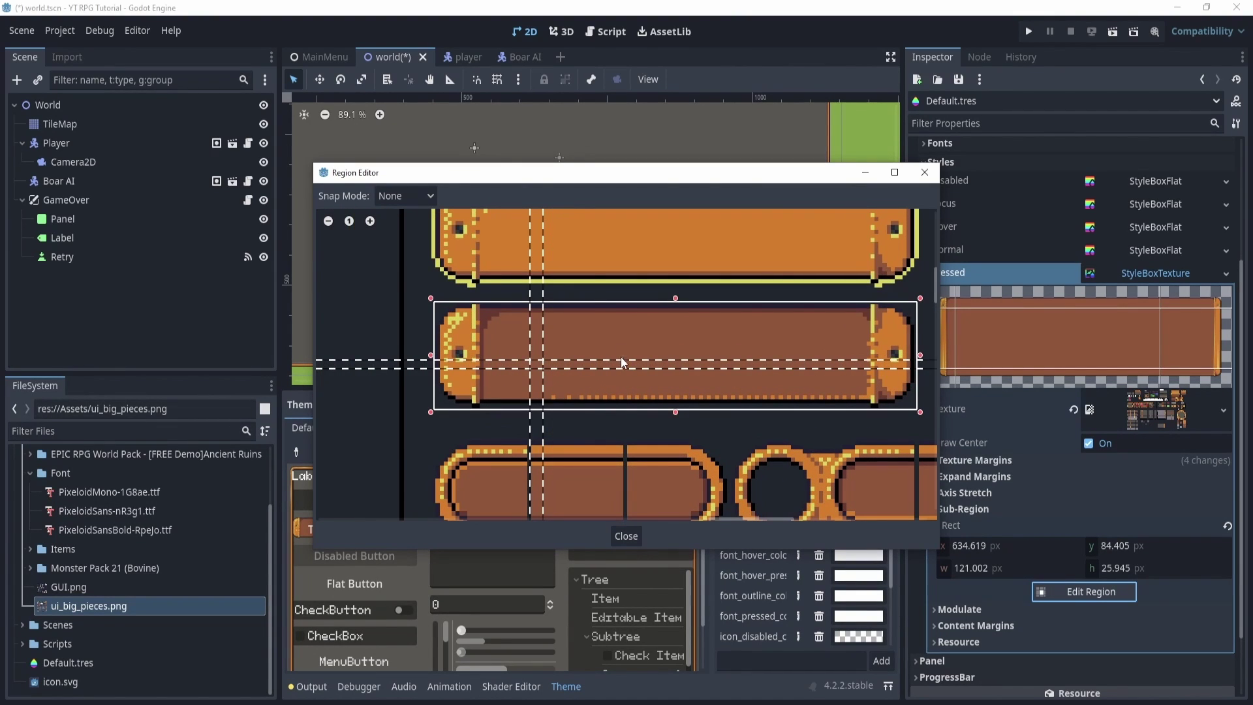
pyautogui.moveTo(621, 360); pyautogui.dragTo(605, 303)
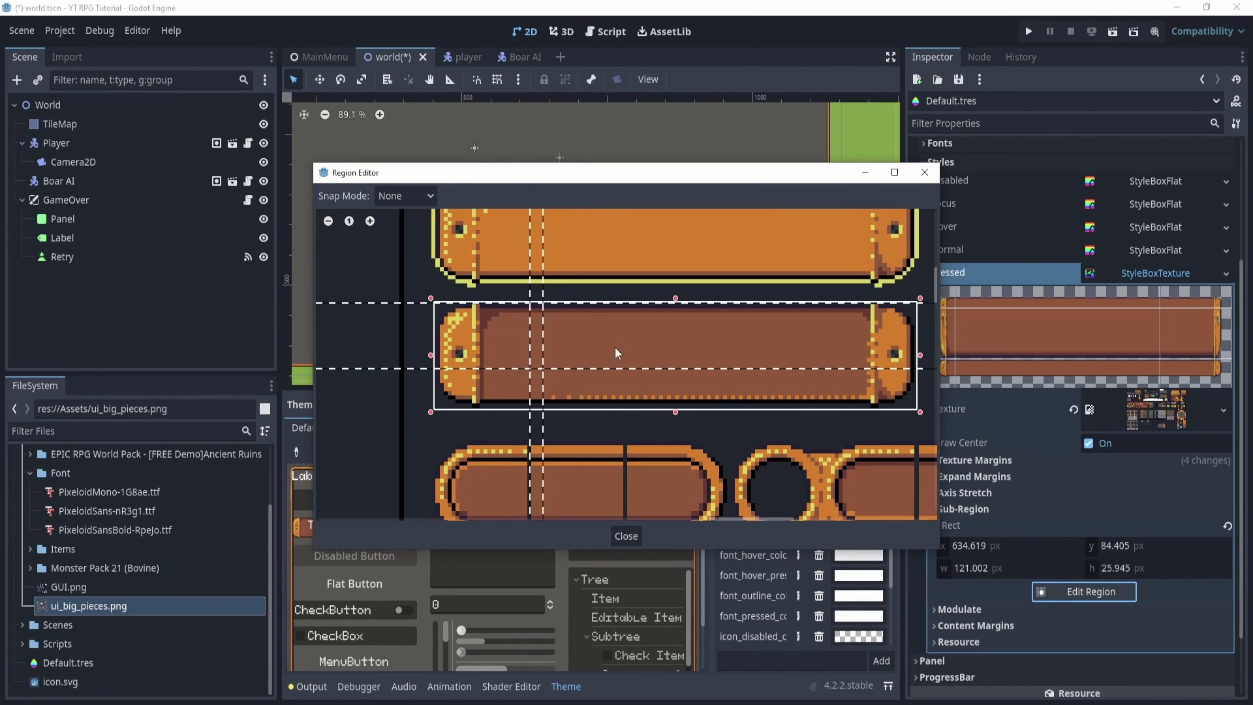
pyautogui.moveTo(612, 367); pyautogui.dragTo(607, 410)
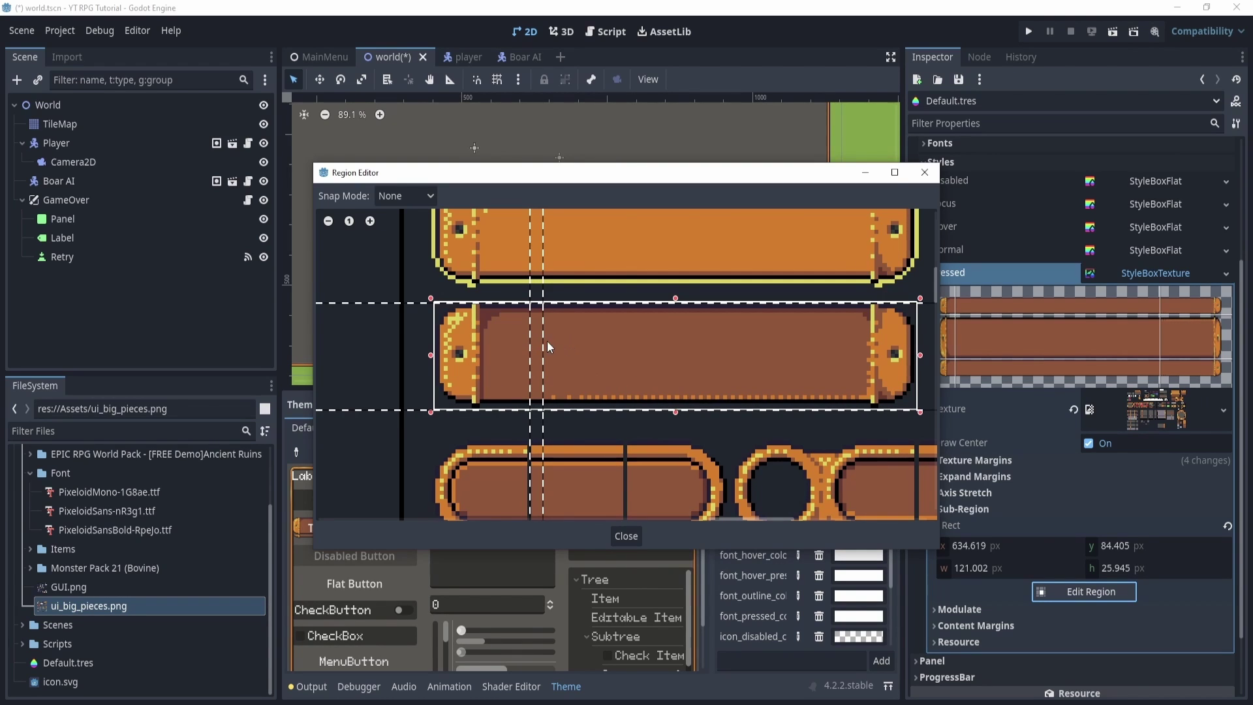
pyautogui.moveTo(544, 341); pyautogui.dragTo(684, 355)
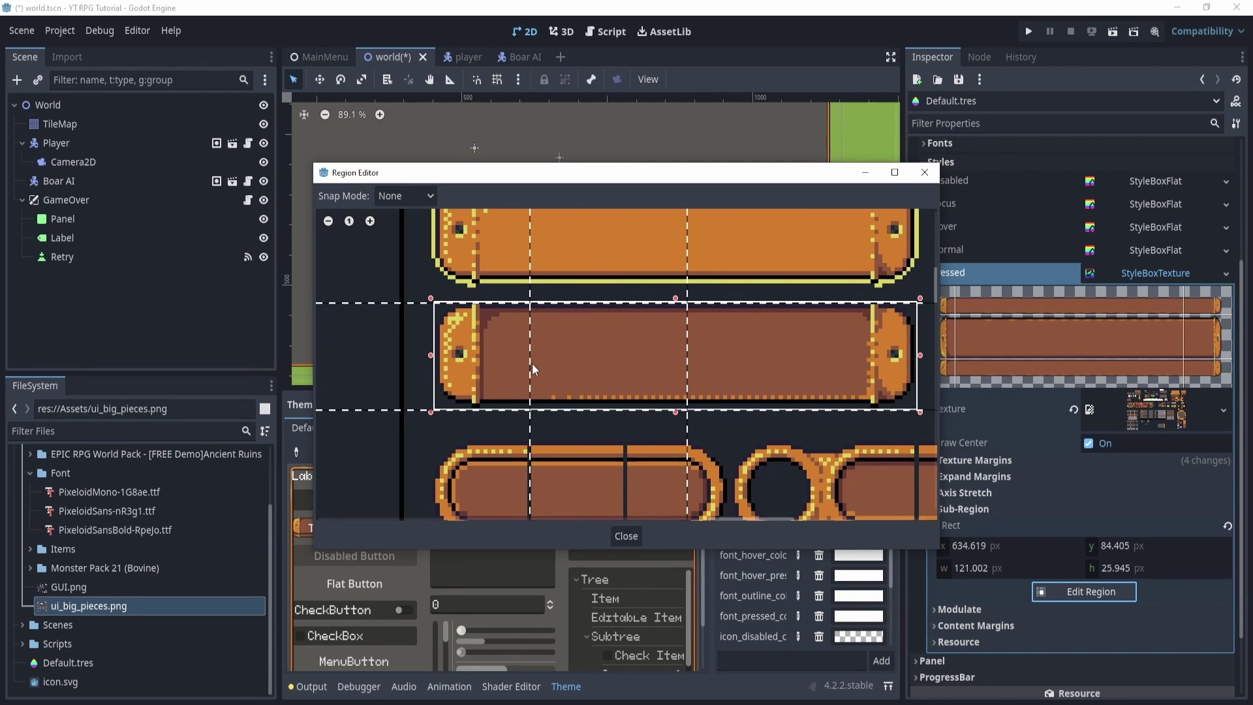
pyautogui.moveTo(532, 364); pyautogui.dragTo(681, 355)
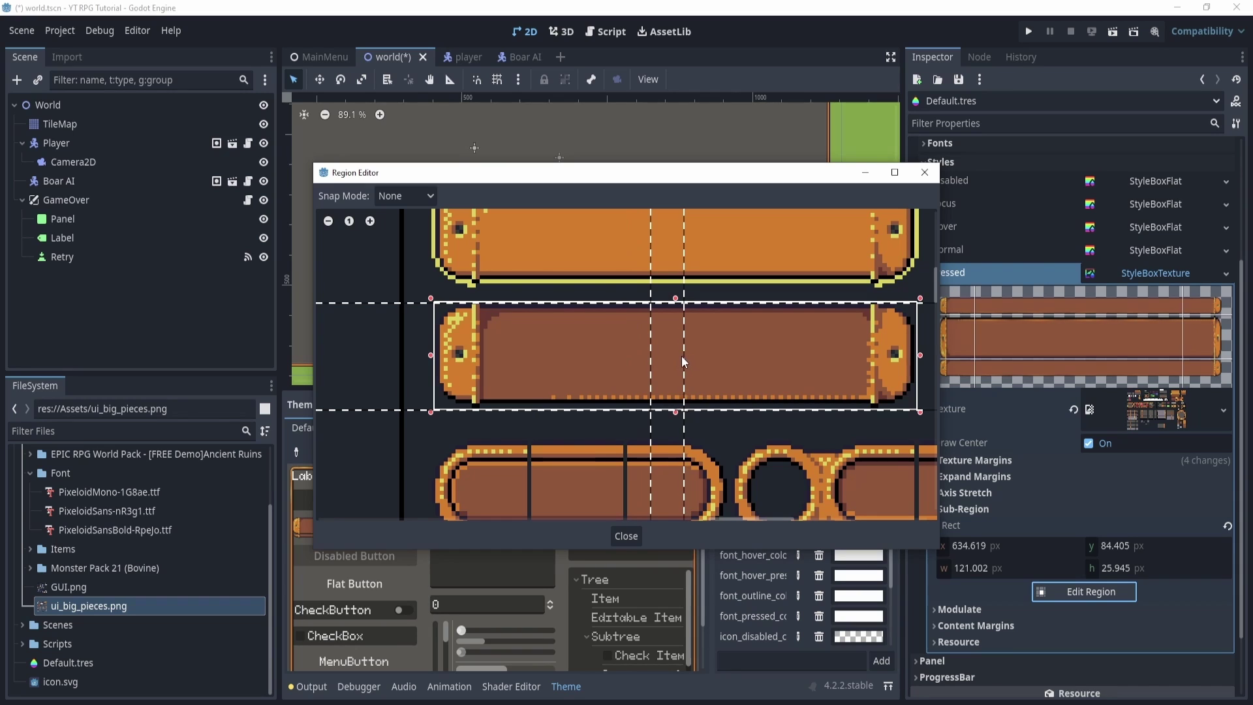
pyautogui.click(626, 537)
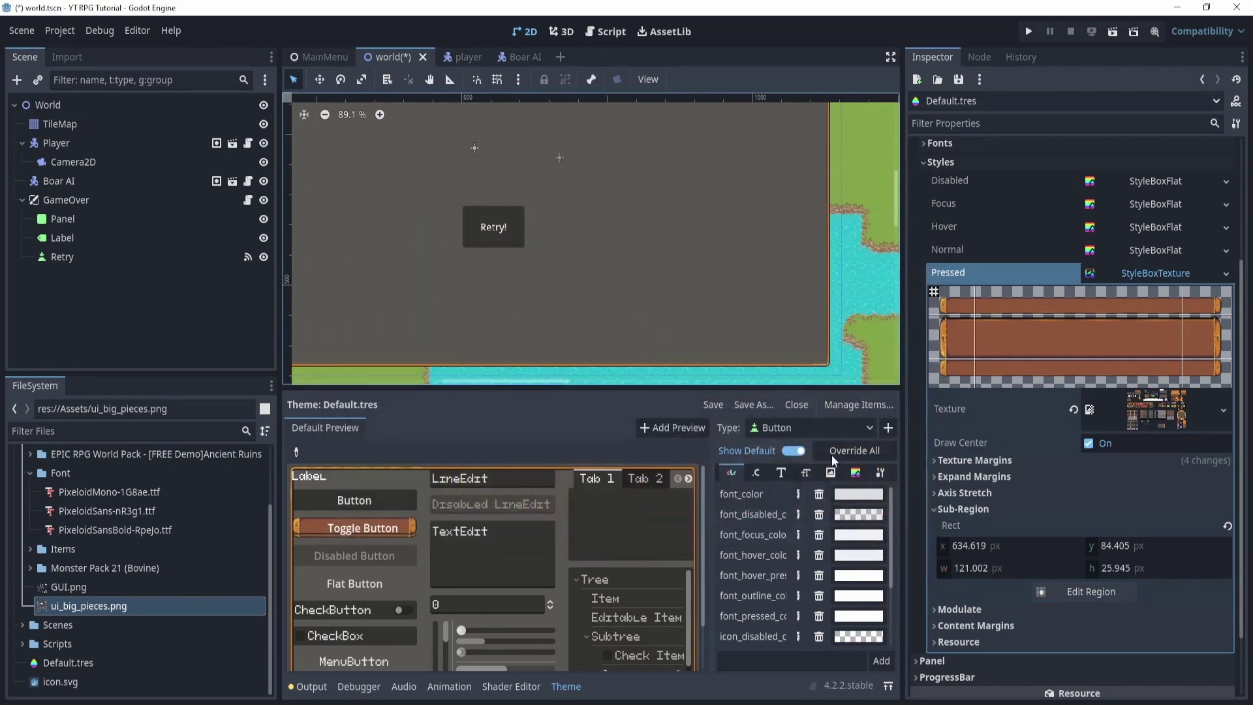
# Step: Set the Pressed sub-region's y to 83.598 px and its height to 26.768 px
pyautogui.scroll(-2, 1113, 345)
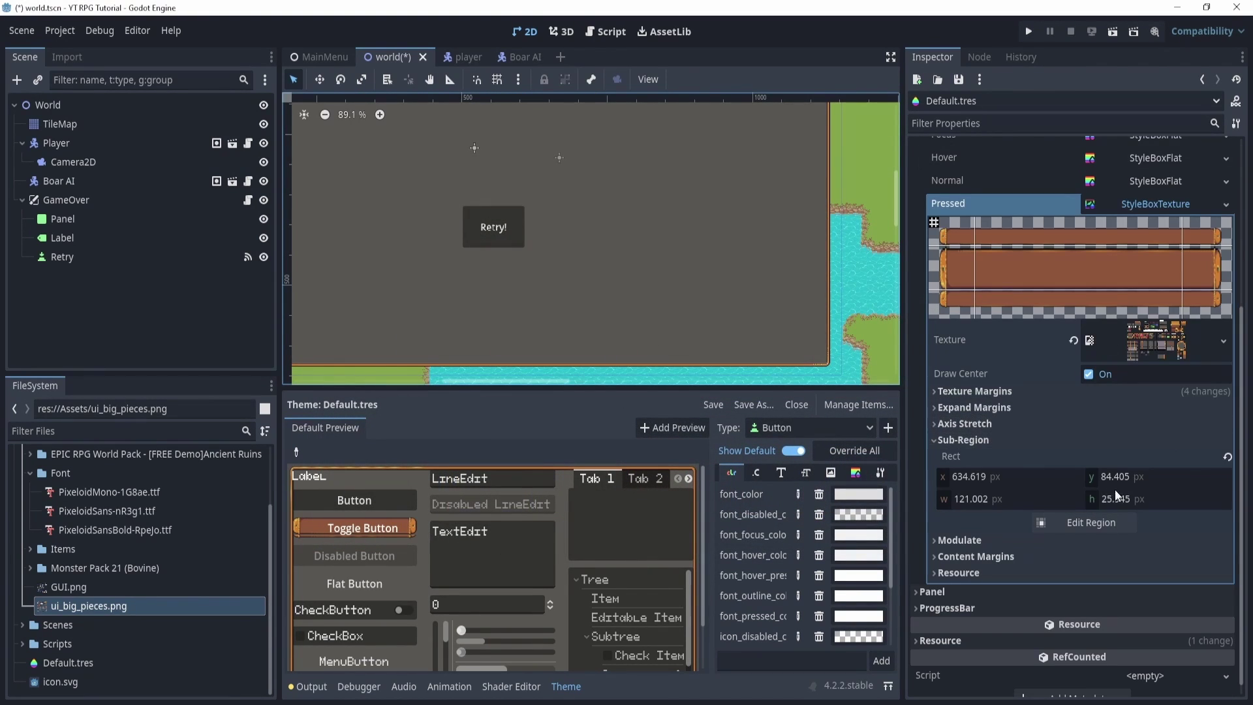
pyautogui.click(1136, 477)
pyautogui.write('get_tree().paused = true')
pyautogui.hotkey('ctrl', 'z')
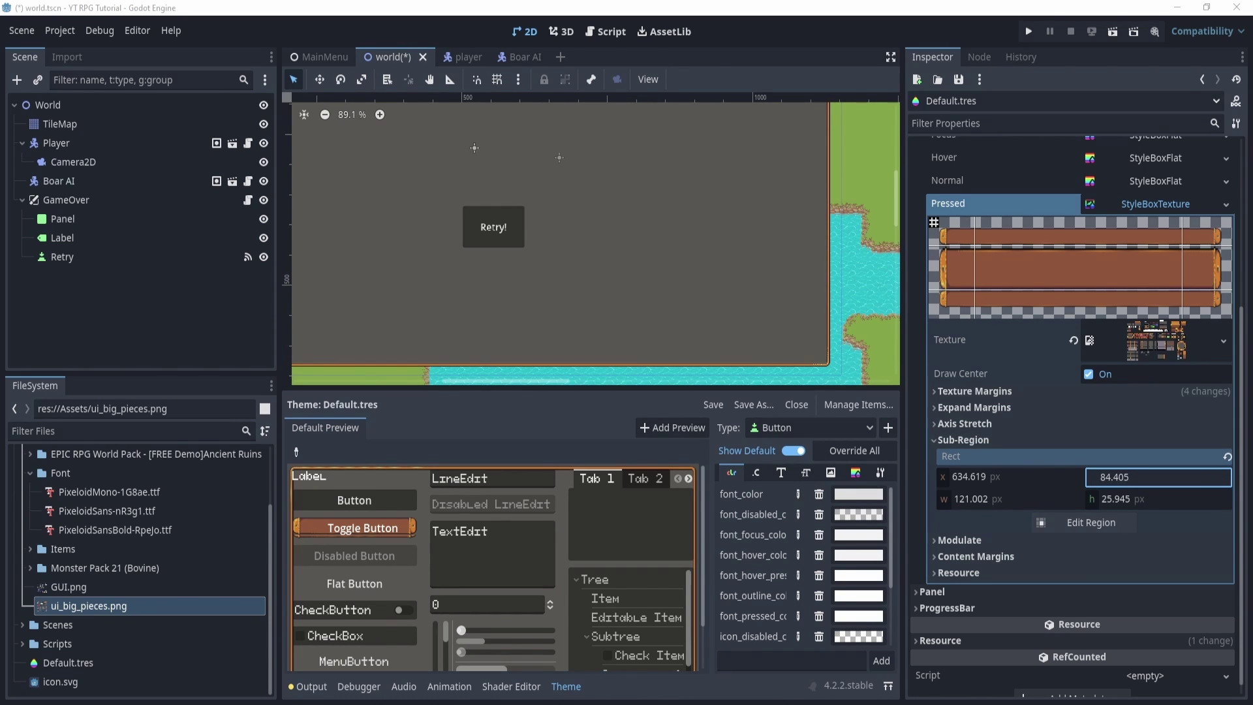
pyautogui.hotkey('ctrl', 'z')
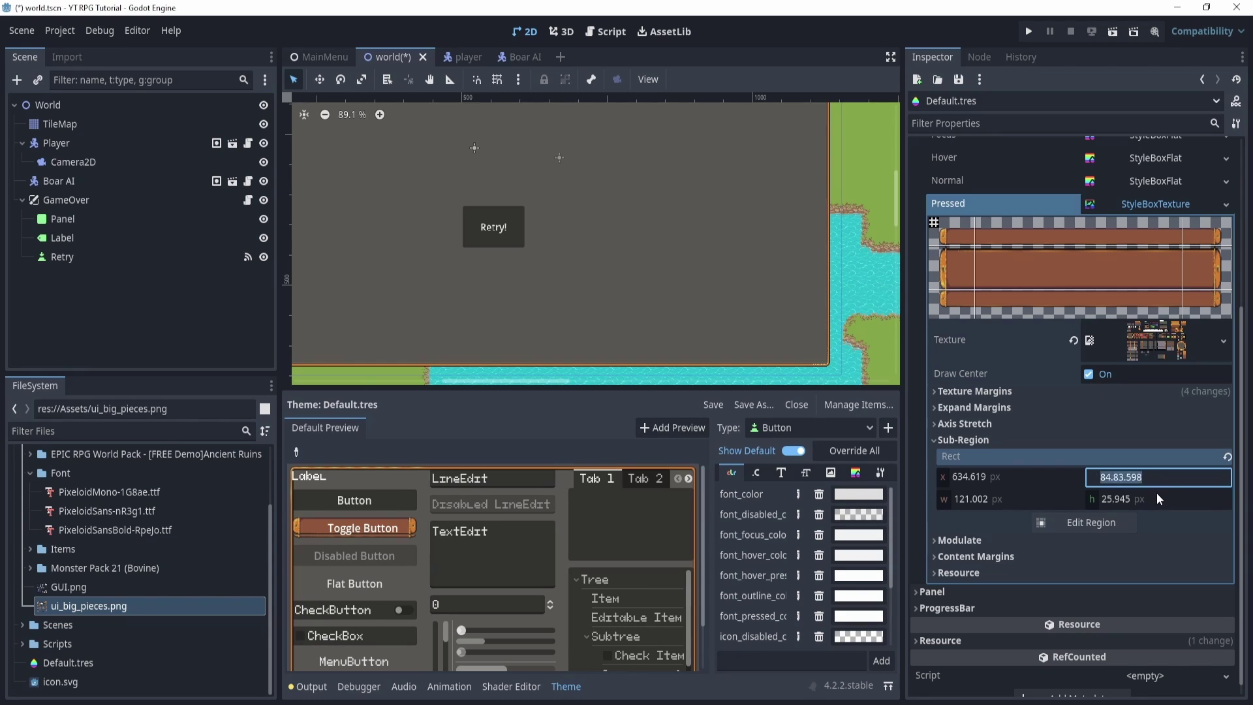
pyautogui.write('83.598')
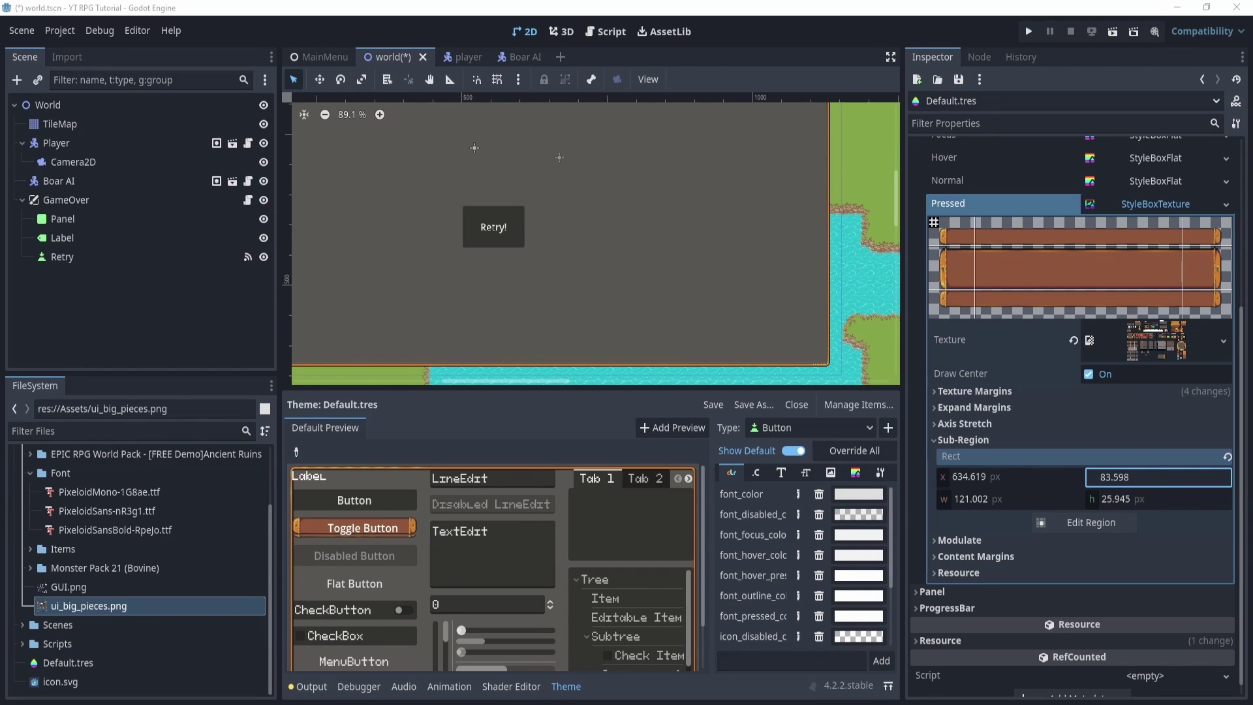
pyautogui.click(1142, 506)
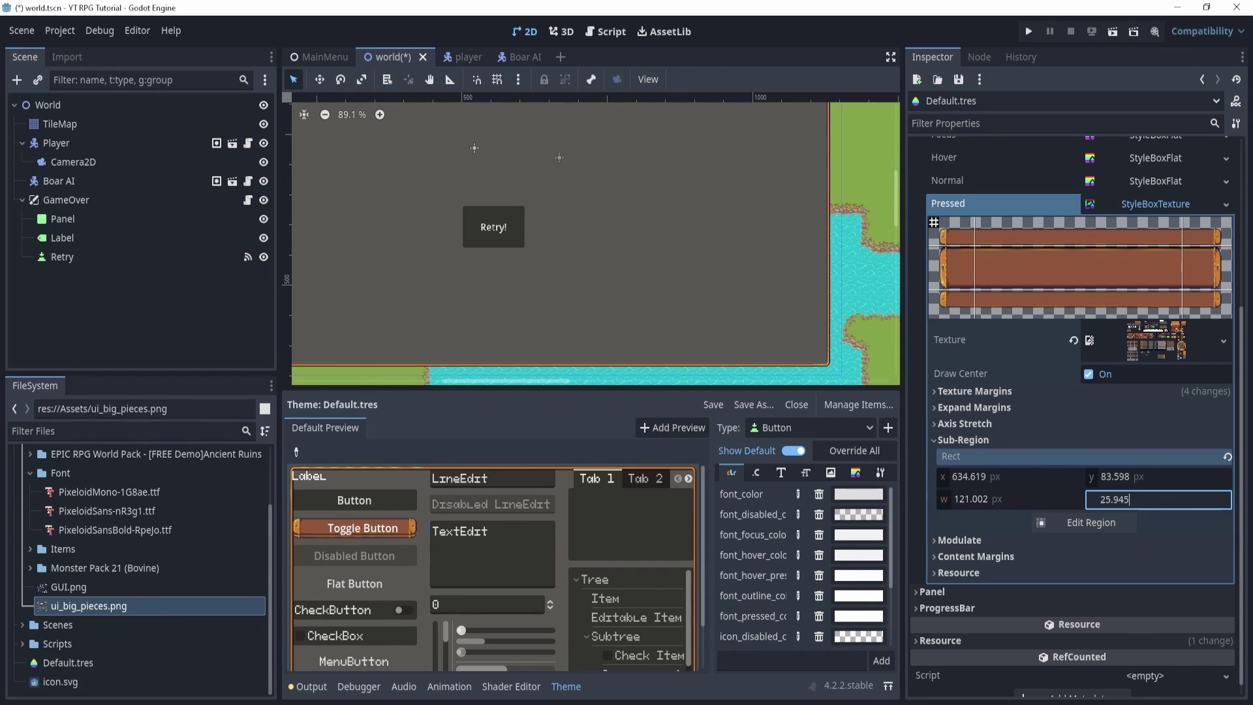
pyautogui.hotkey('ctrl', 'a')
pyautogui.write('26.768')
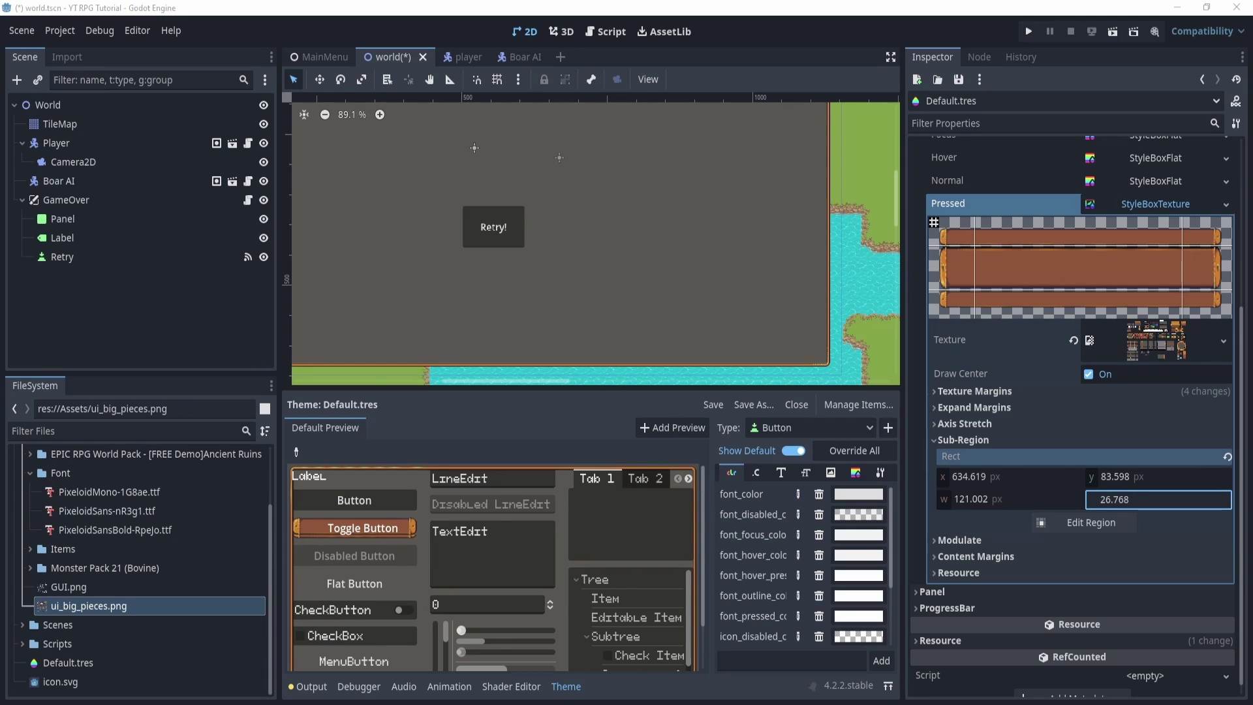
# Step: Set the Pressed sub-region's width to 121.697 px and its x to 634.863 px
pyautogui.click(999, 501)
pyautogui.write('121.697')
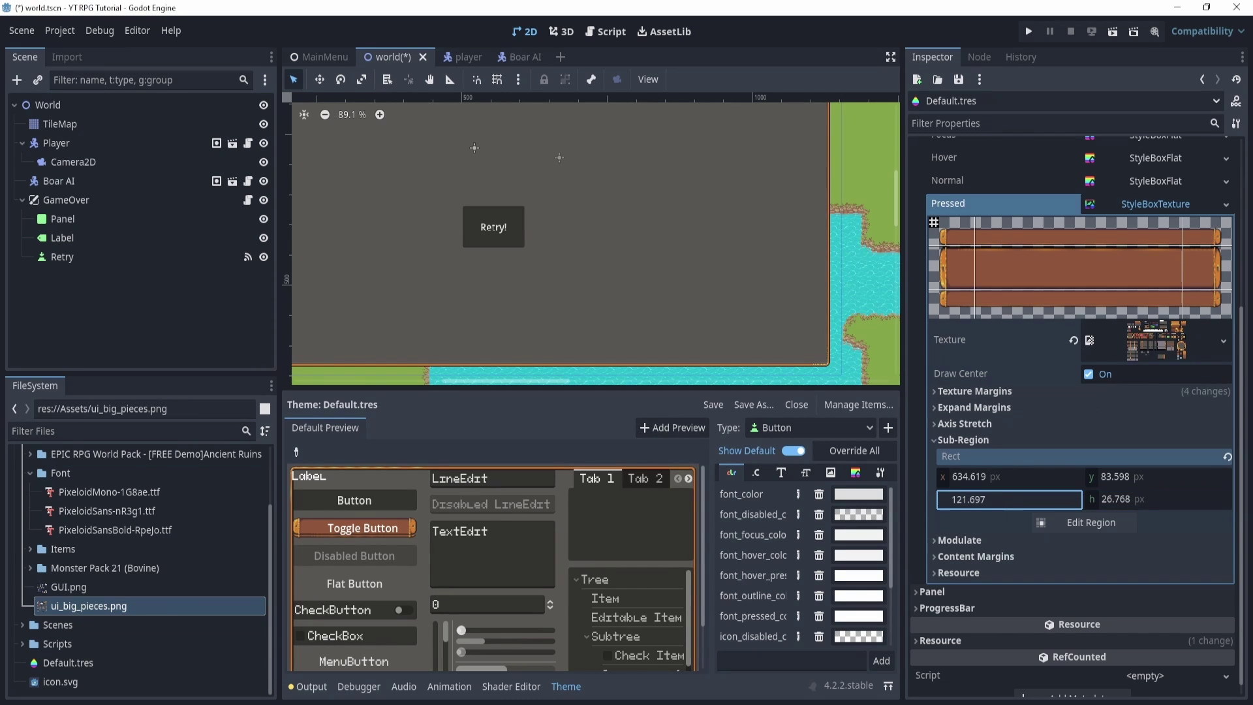
pyautogui.click(1030, 477)
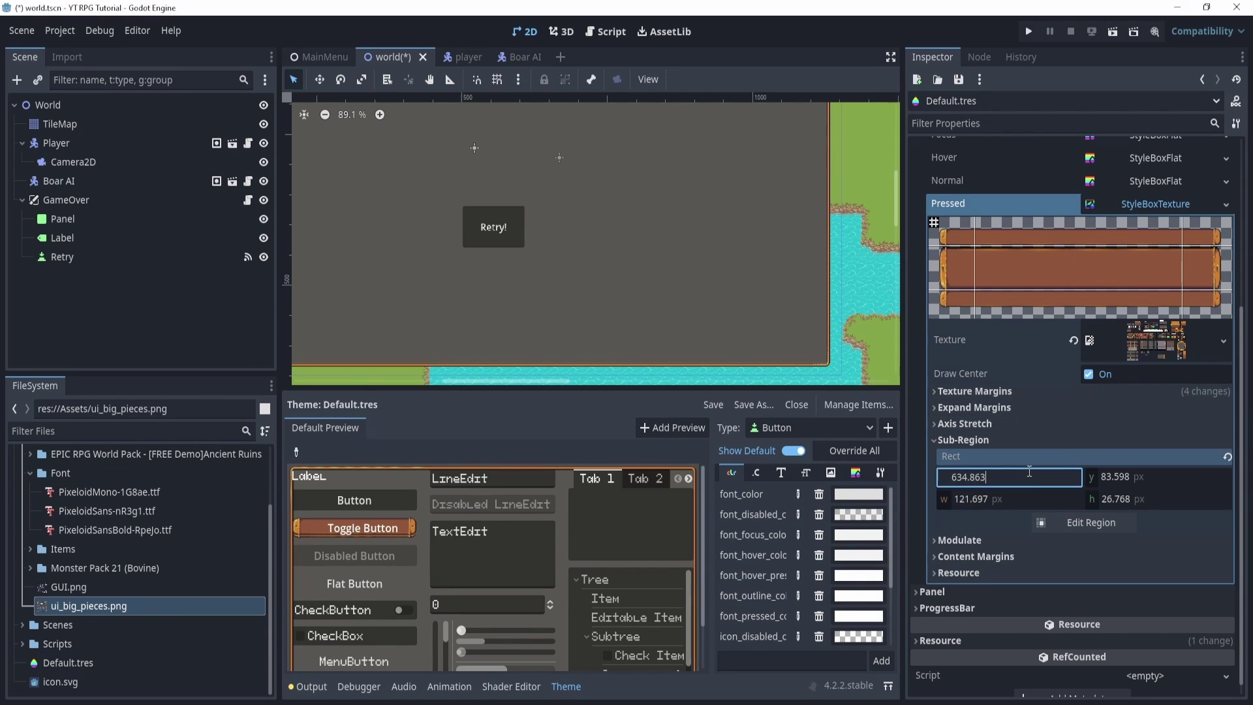
pyautogui.write('634.863')
pyautogui.press('Return')
# Step: Check the Pressed region in the Region Editor and test the Button and Toggle Button in the theme preview
pyautogui.click(1054, 522)
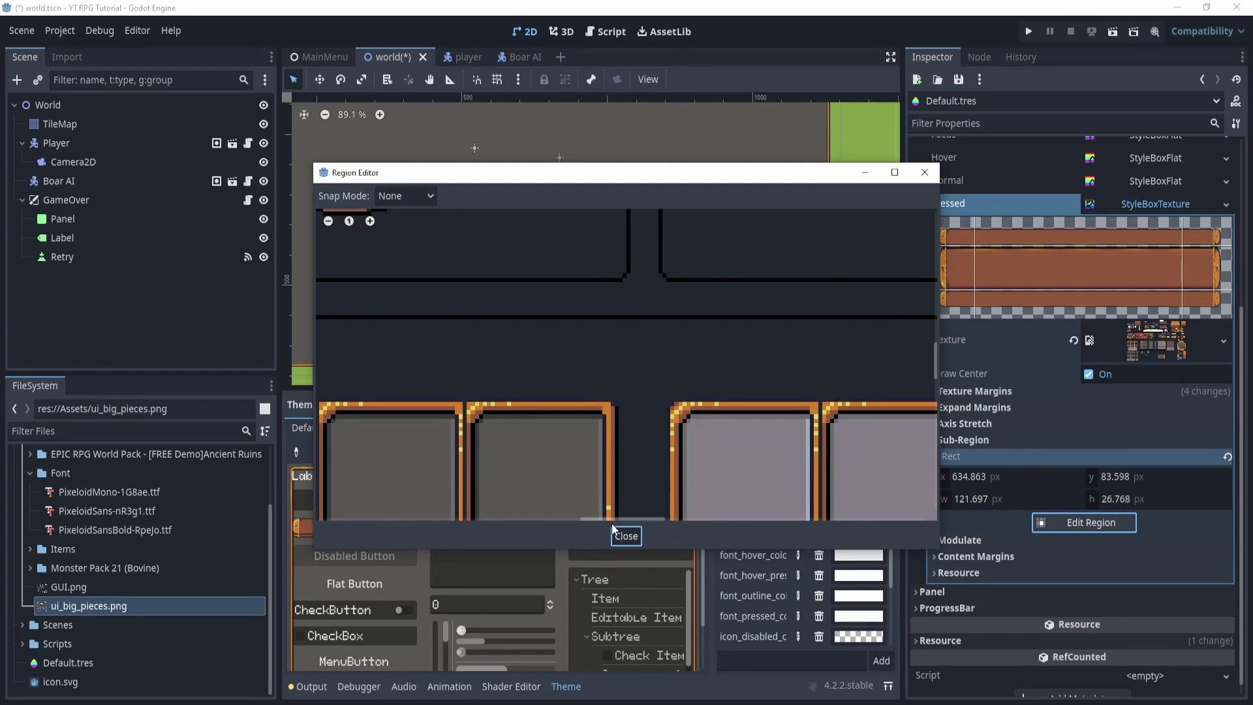
pyautogui.scroll(-5, 743, 359)
pyautogui.scroll(3, 770, 304)
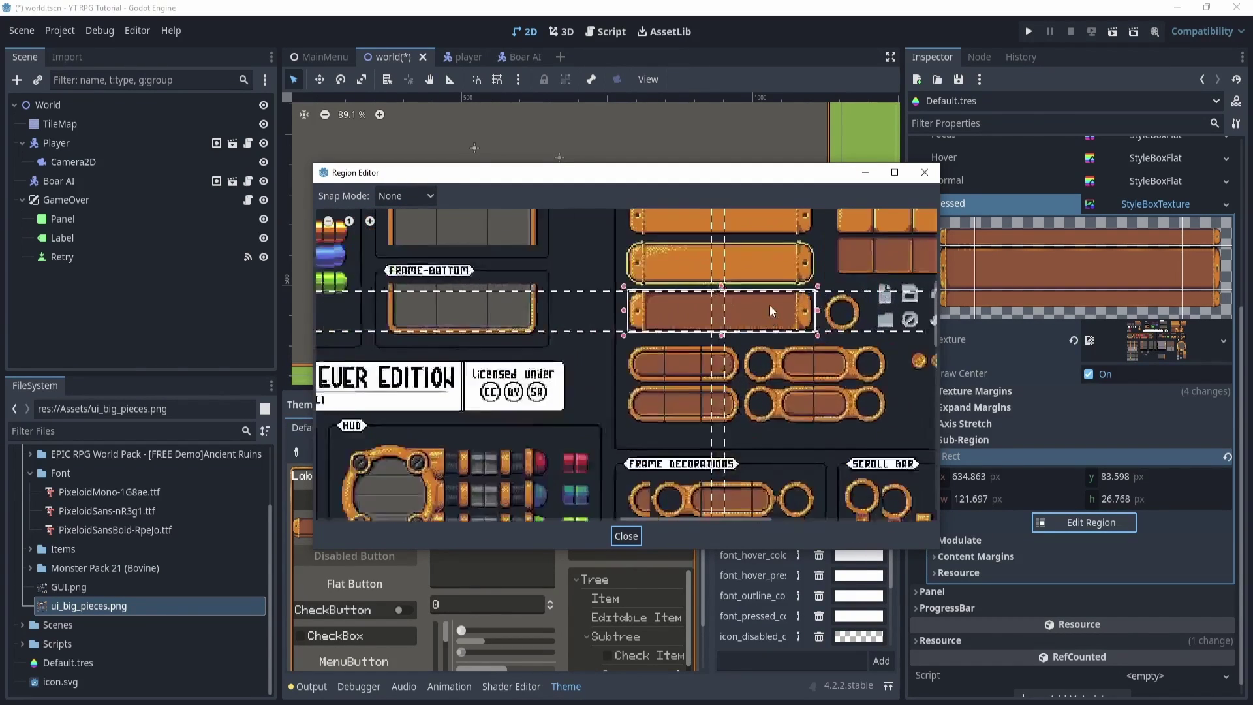
pyautogui.scroll(3, 770, 304)
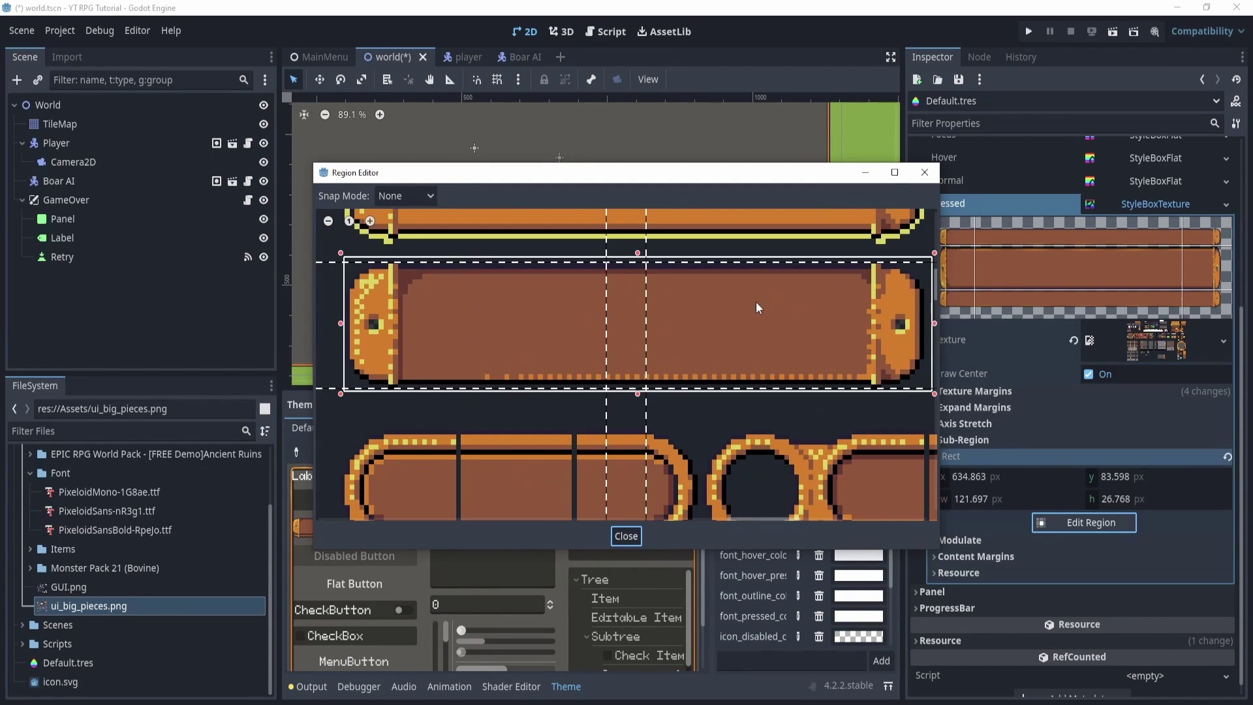
pyautogui.click(624, 537)
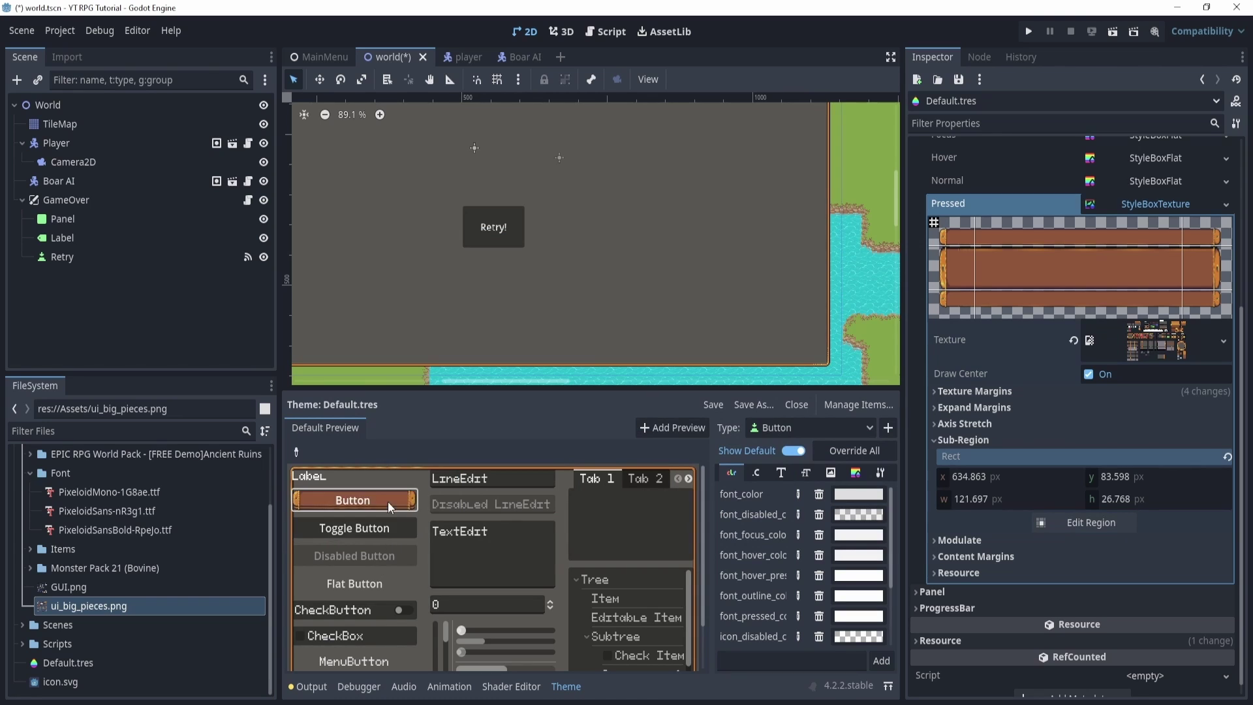
pyautogui.click(391, 534)
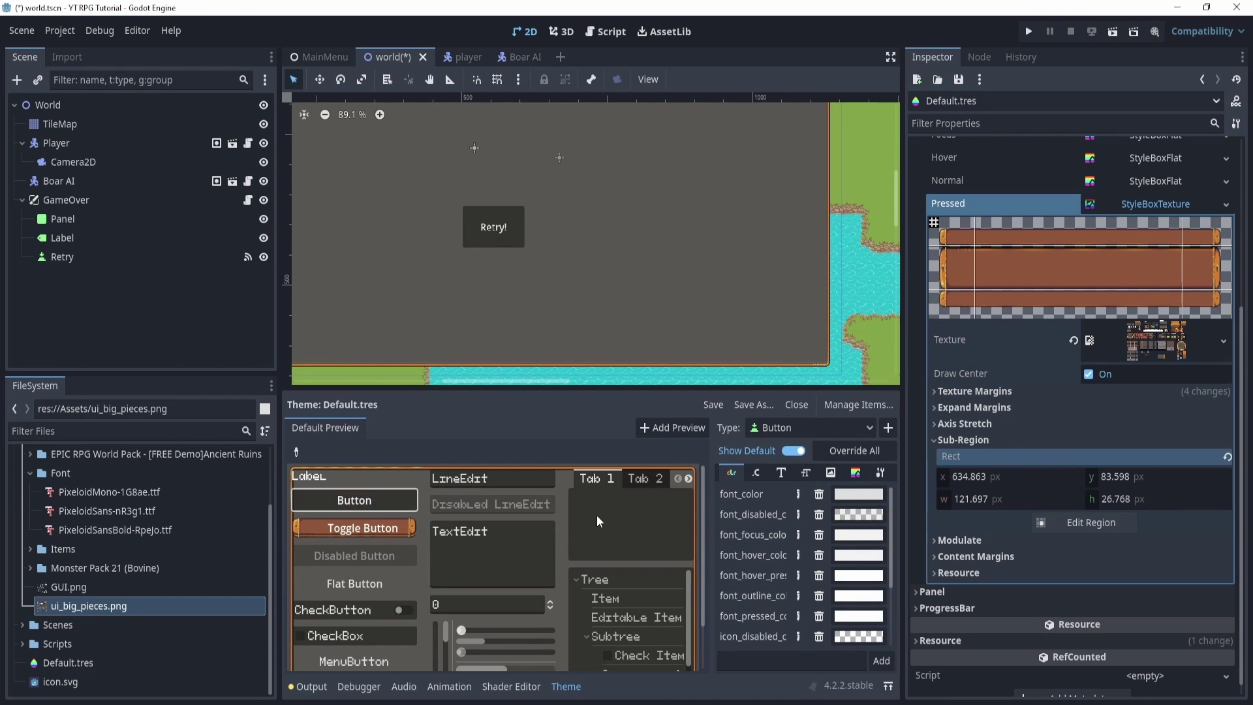
# Step: Move the Pressed texture's horizontal nine-slice guides close together in the brown button's lower part and narrow the gap between the vertical ones
pyautogui.click(1084, 522)
pyautogui.scroll(-5, 637, 416)
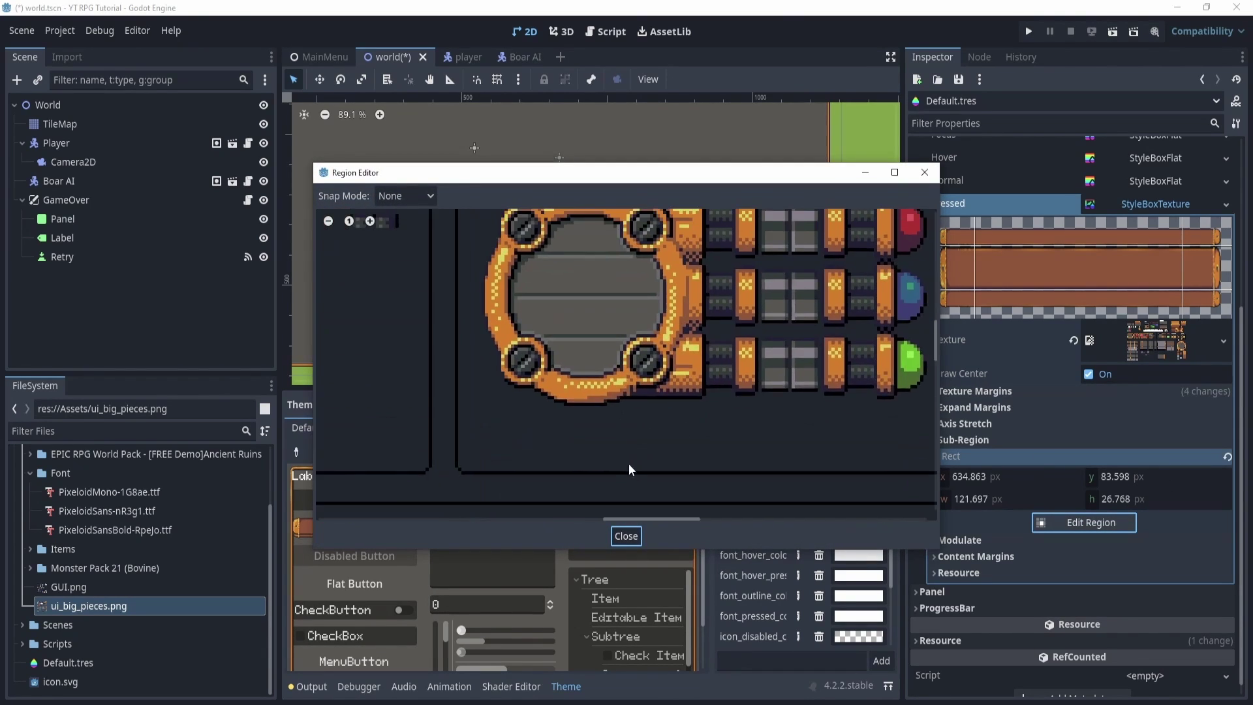
pyautogui.scroll(-6, 696, 399)
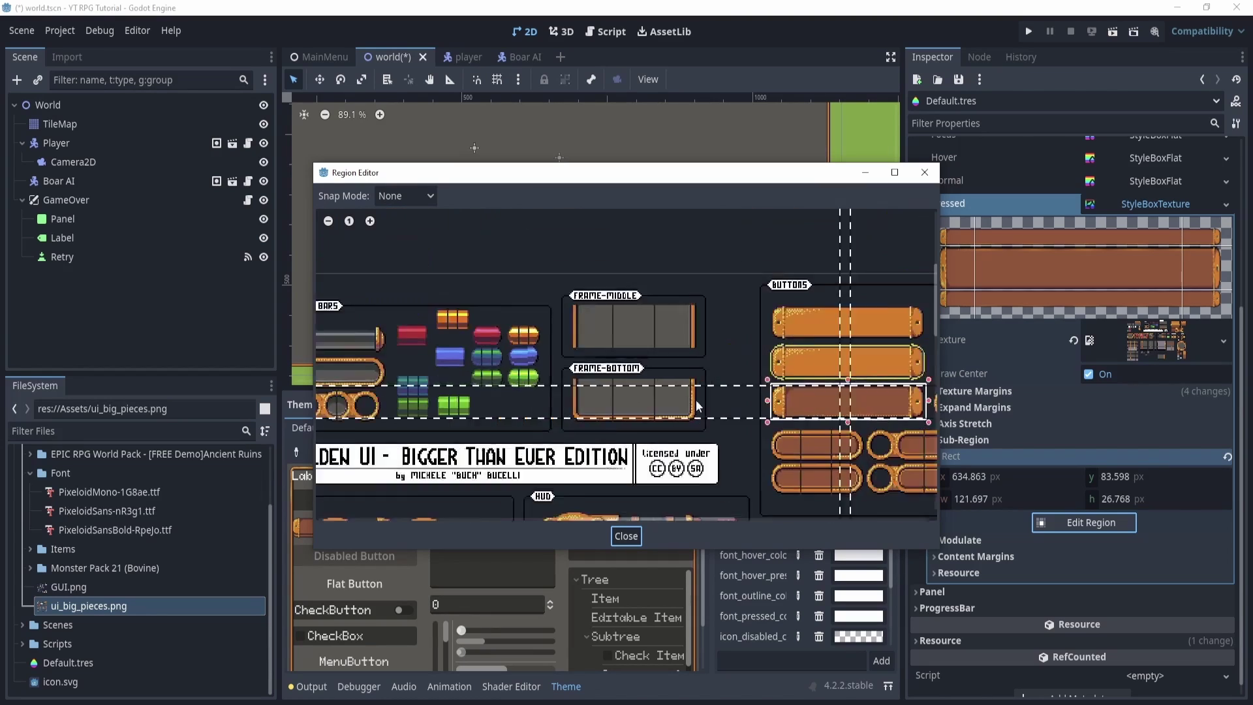
pyautogui.scroll(6, 828, 406)
pyautogui.moveTo(742, 432); pyautogui.dragTo(748, 401)
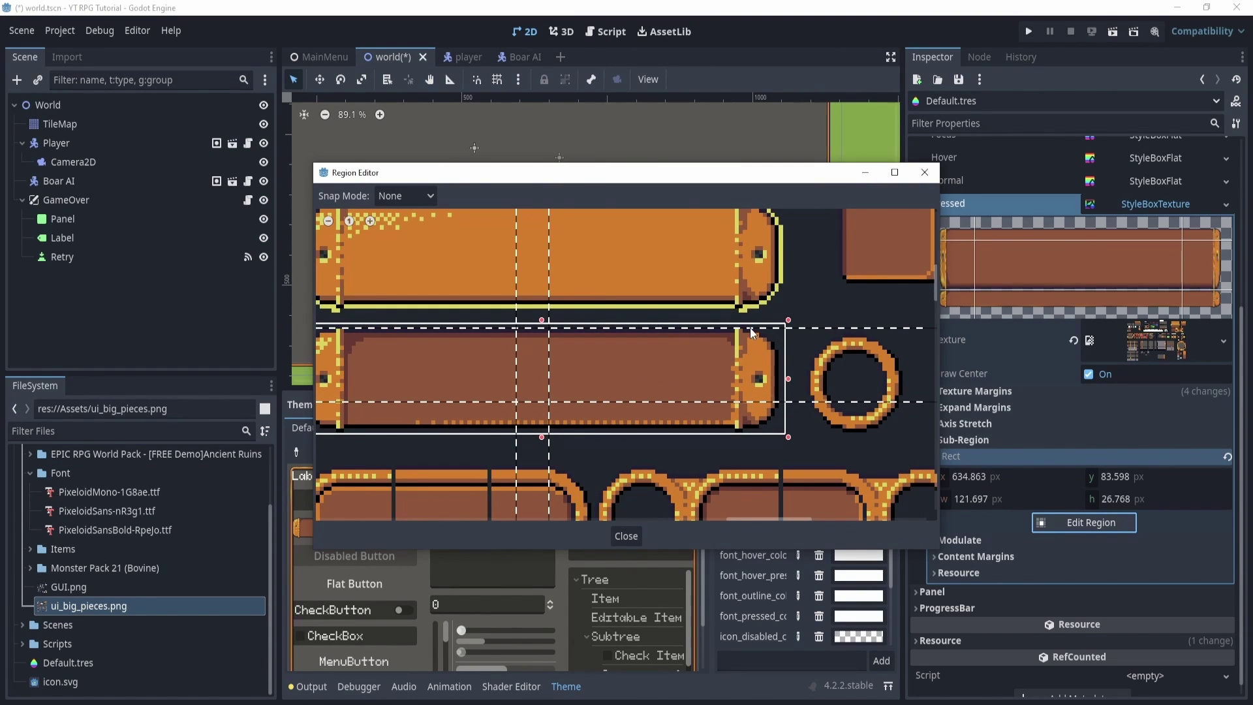
pyautogui.moveTo(750, 328); pyautogui.dragTo(726, 406)
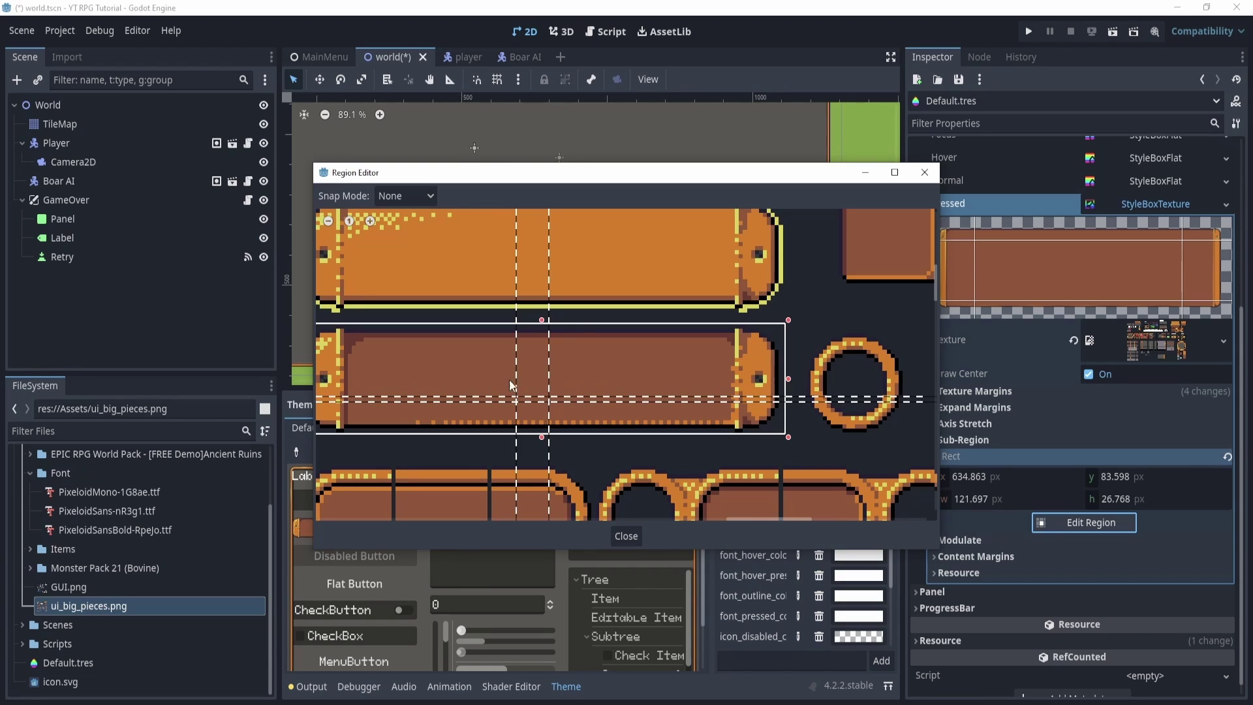
pyautogui.moveTo(551, 387); pyautogui.dragTo(537, 386)
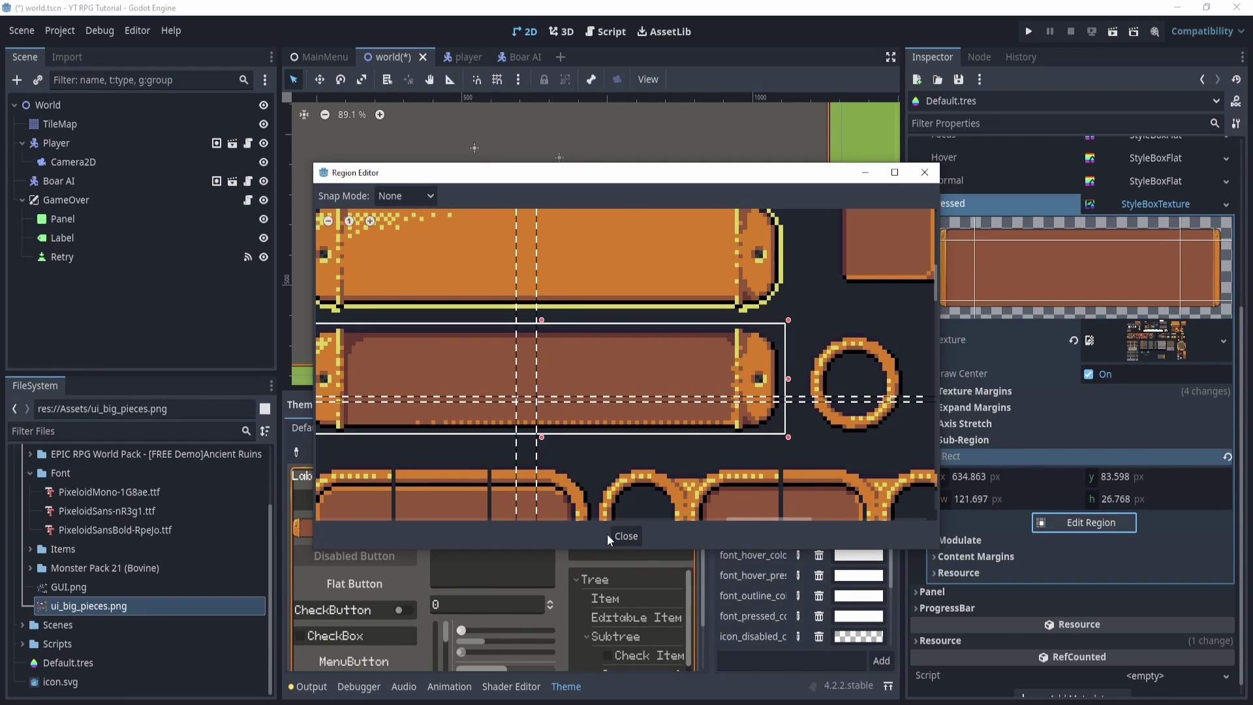
pyautogui.click(624, 542)
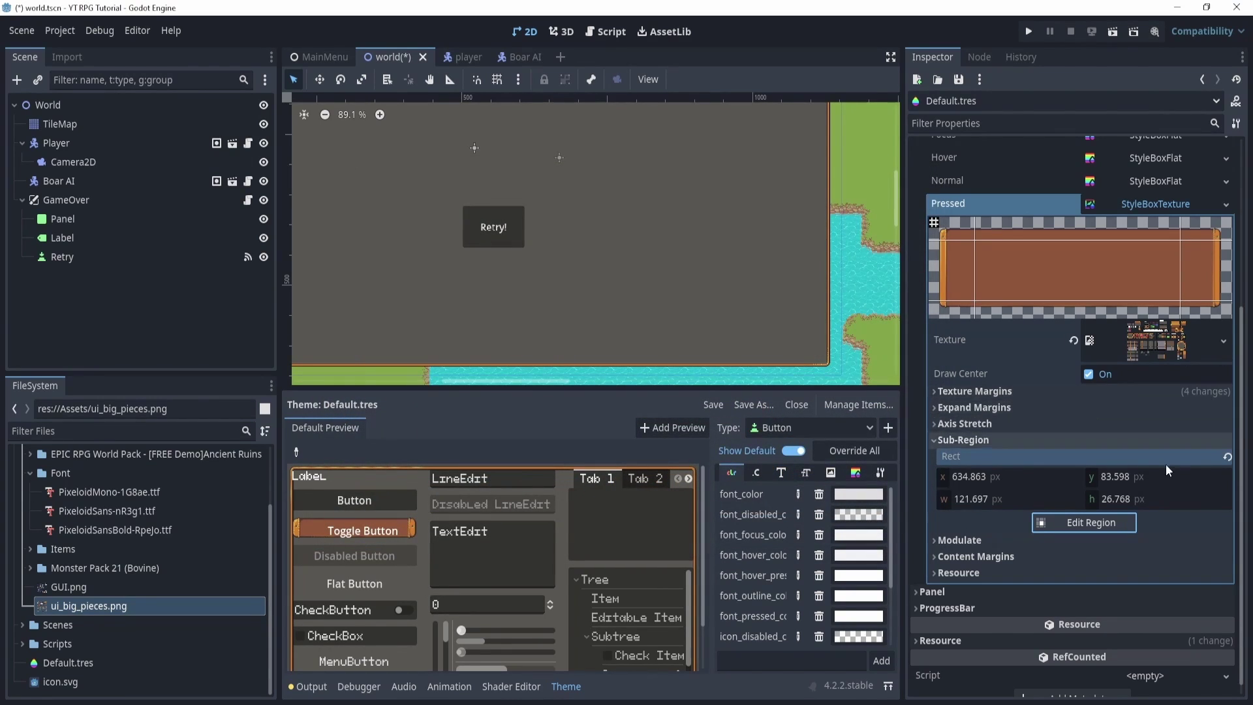
# Step: Collapse the Pressed style and copy its StyleBoxTexture to the Button's Normal and Hover styles
pyautogui.scroll(2, 1169, 451)
pyautogui.scroll(-2, 1177, 395)
pyautogui.scroll(2, 973, 285)
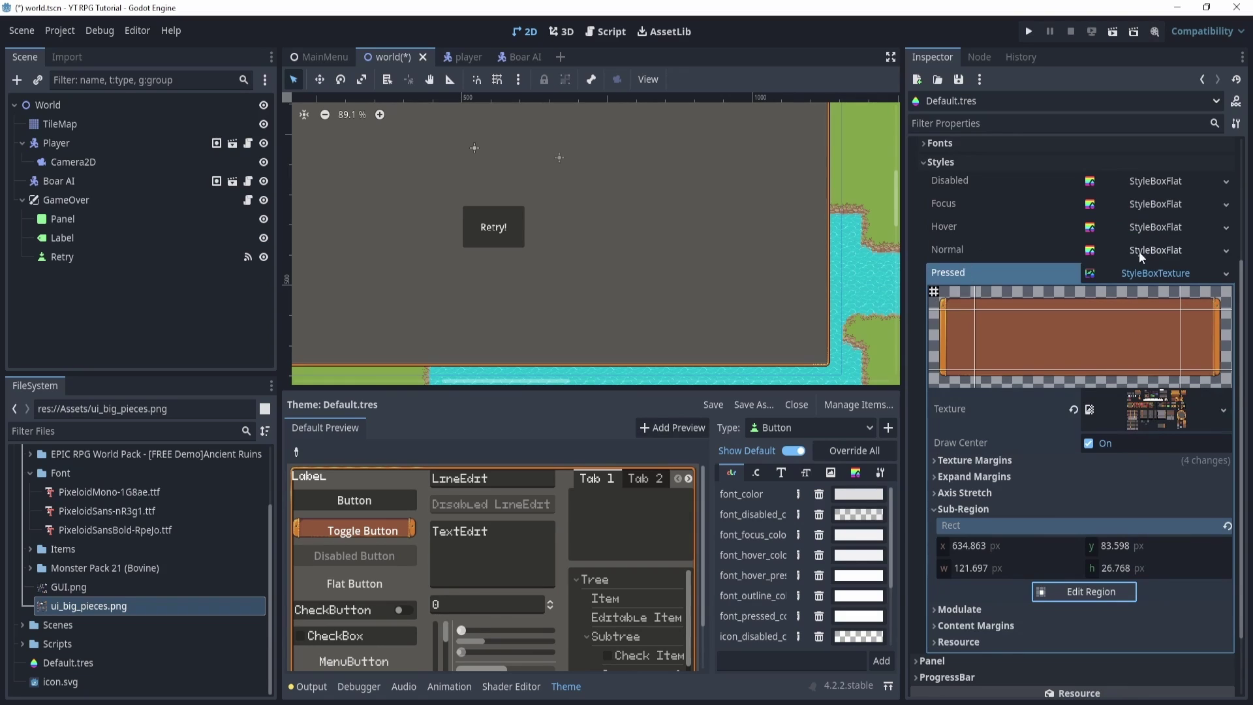
pyautogui.click(1153, 273)
pyautogui.moveTo(1143, 453); pyautogui.dragTo(1166, 432)
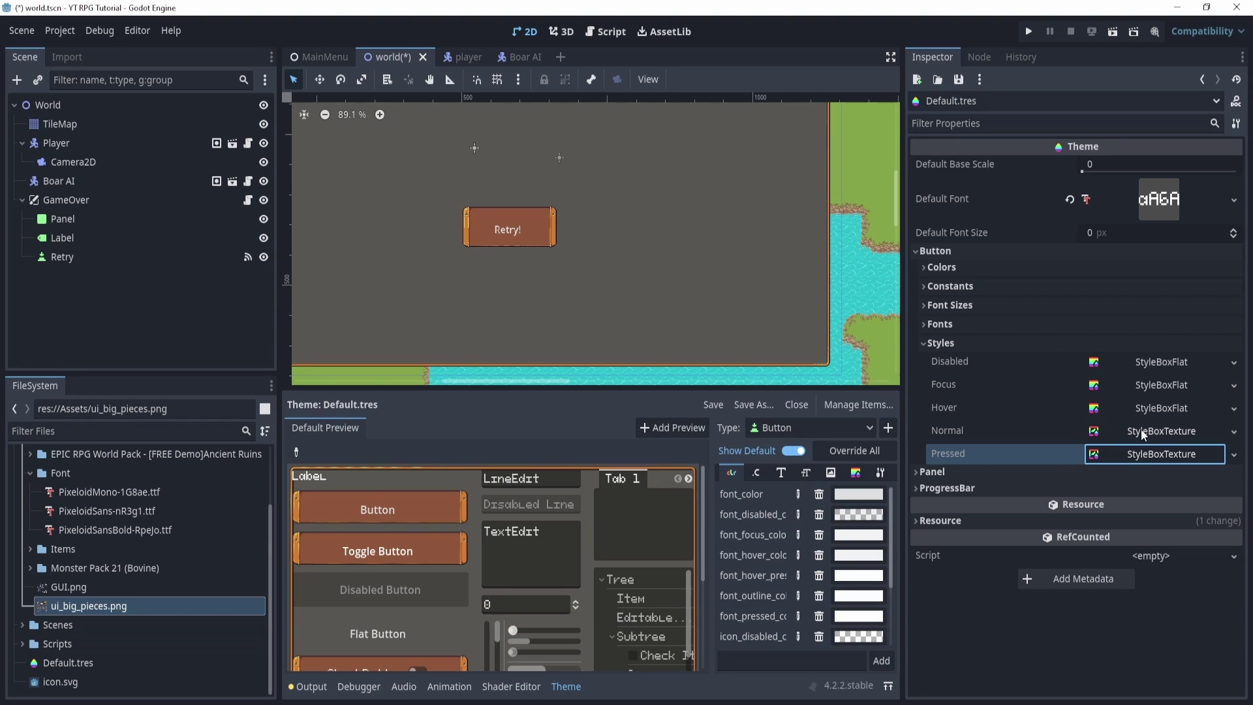
pyautogui.moveTo(1141, 429); pyautogui.dragTo(1171, 408)
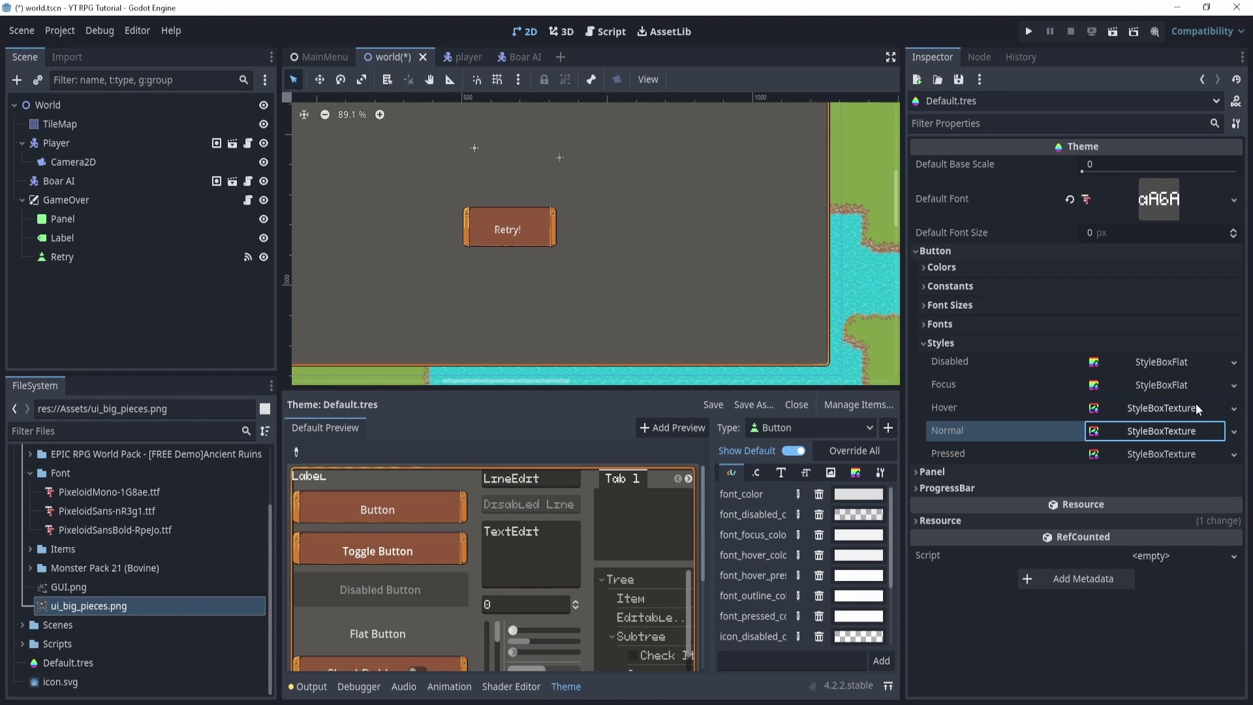
# Step: Make the StyleBoxTexture resources of the Button's Hover and Normal styles unique
pyautogui.click(1234, 409)
pyautogui.click(1199, 587)
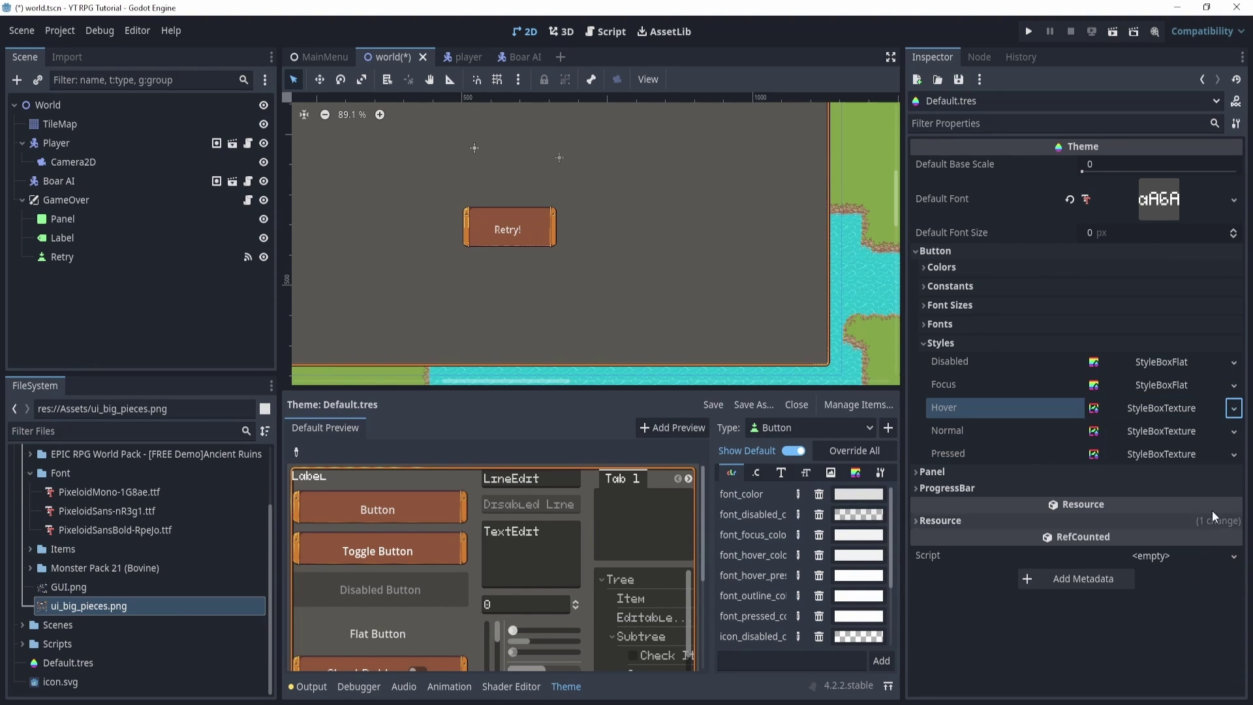
pyautogui.click(1234, 431)
pyautogui.click(1151, 608)
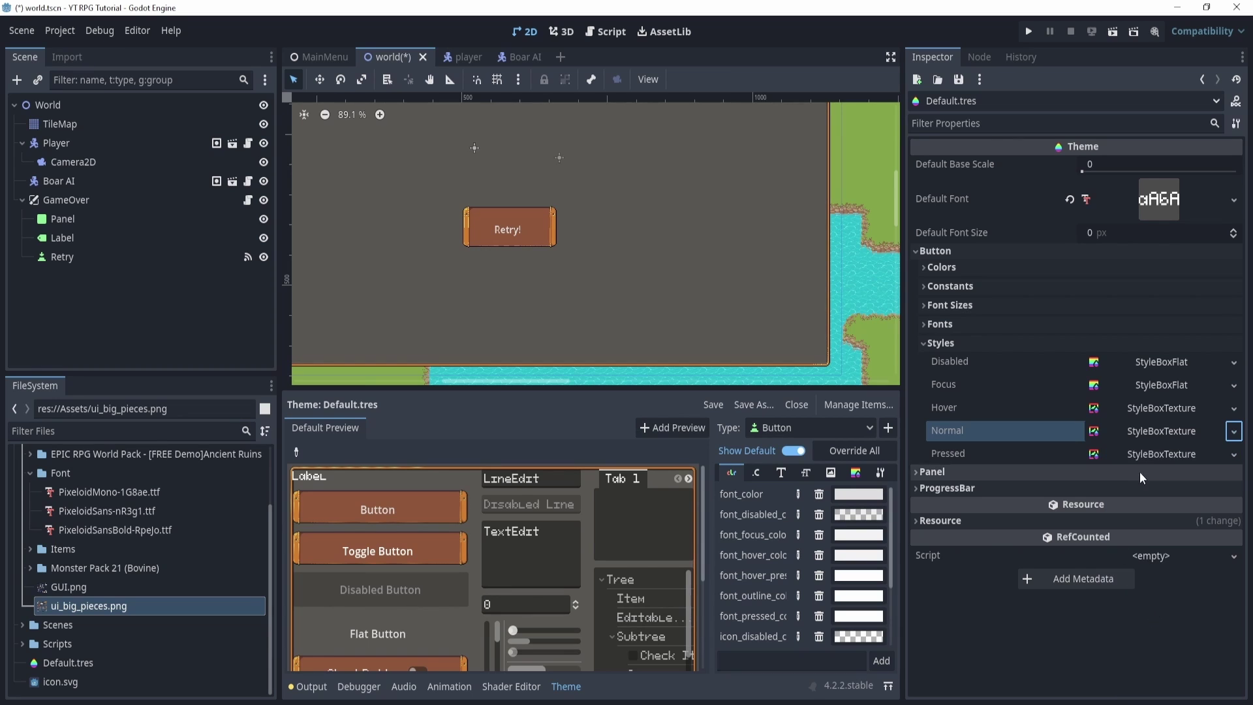
# Step: Set the Button Normal style's texture region to the uppermost plain orange button in the Buttons section, about 119 × 26 px
pyautogui.click(1142, 429)
pyautogui.scroll(-3, 1038, 500)
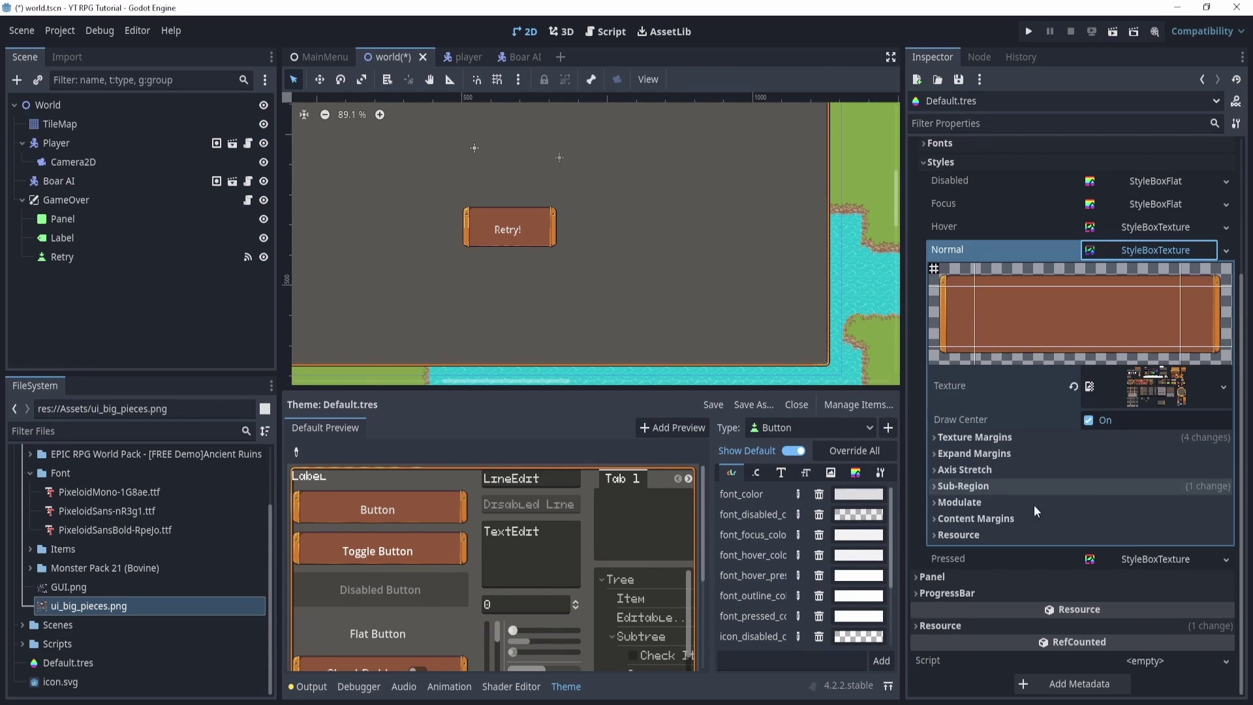
pyautogui.click(978, 488)
pyautogui.click(1070, 569)
pyautogui.scroll(-10, 696, 341)
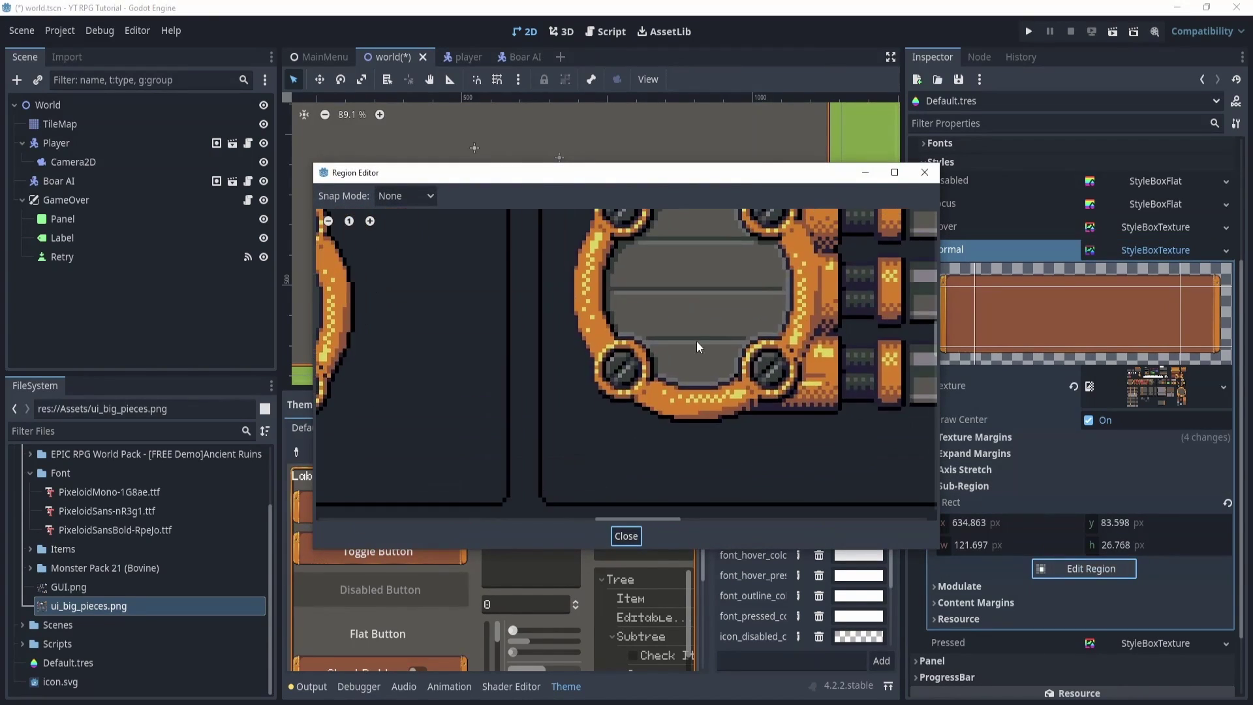
pyautogui.scroll(5, 601, 296)
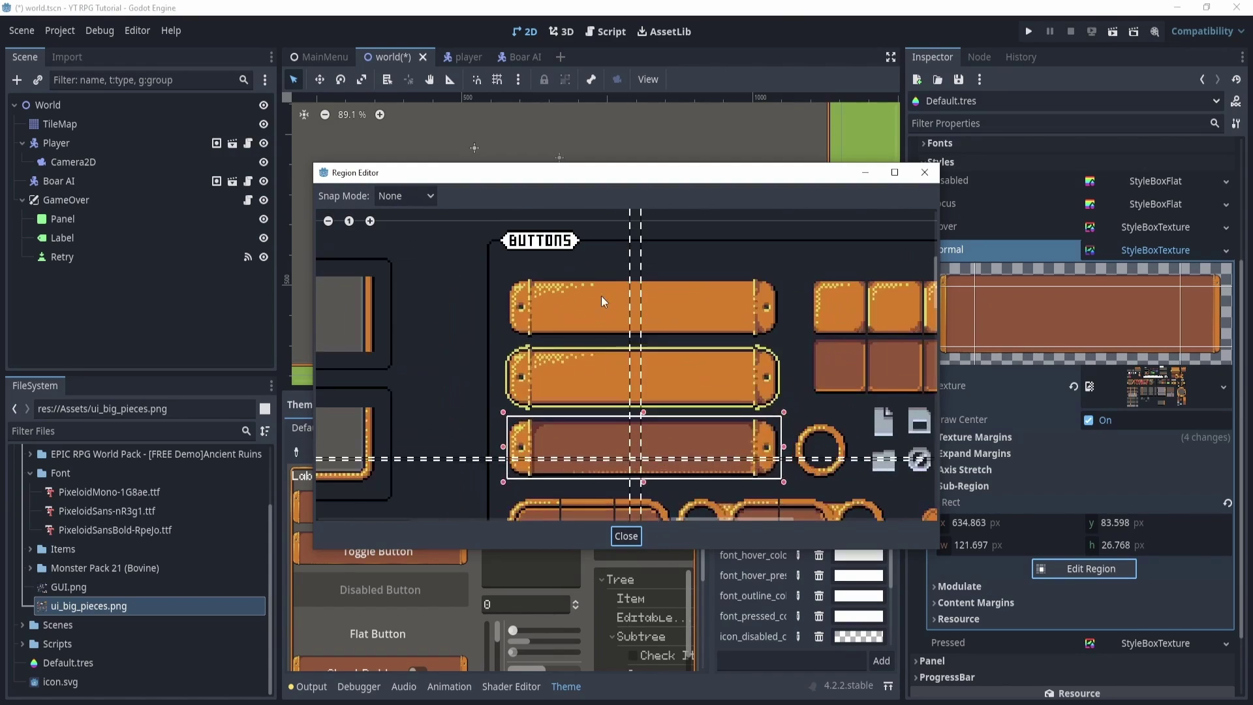
pyautogui.scroll(-3, 555, 335)
pyautogui.scroll(4, 531, 346)
pyautogui.moveTo(513, 331); pyautogui.dragTo(896, 434)
pyautogui.moveTo(896, 434); pyautogui.dragTo(574, 414, button='middle')
pyautogui.moveTo(567, 408); pyautogui.dragTo(707, 437)
pyautogui.moveTo(358, 440); pyautogui.dragTo(579, 406, button='middle')
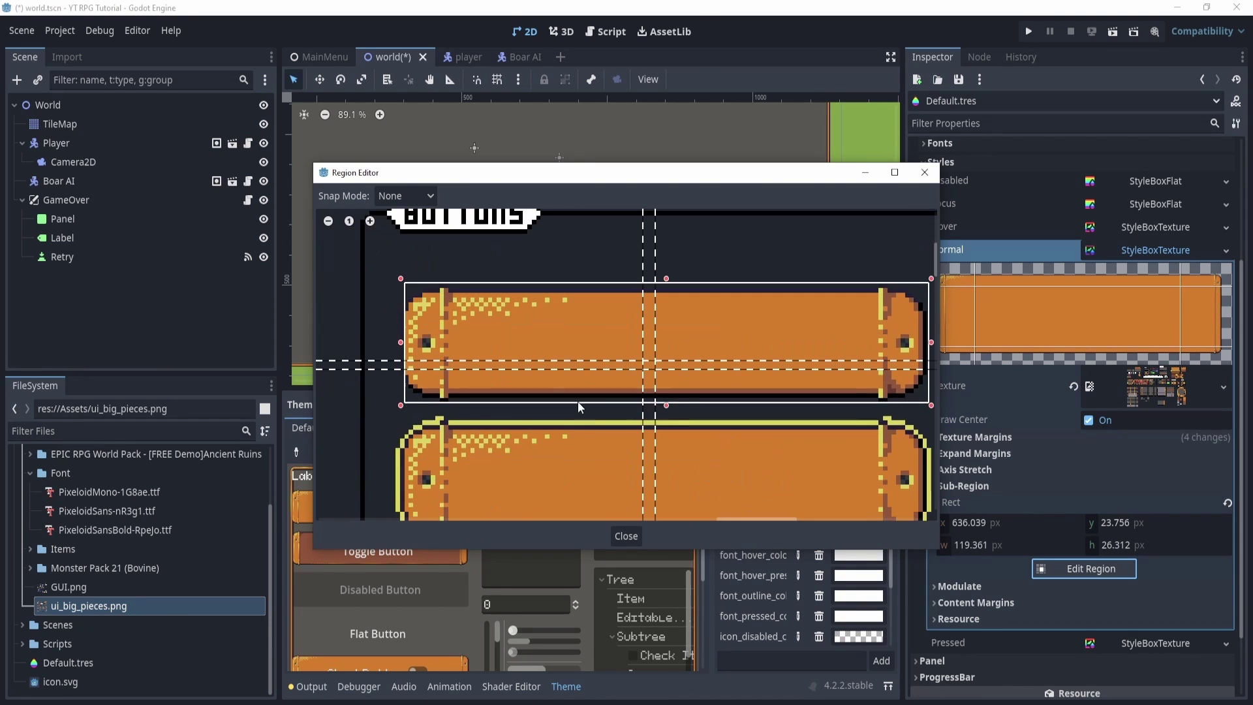
# Step: Adjust the Normal region's left edge and upper-left corner around the orange button to about 120 × 26 px and close the Region Editor
pyautogui.moveTo(400, 344); pyautogui.dragTo(400, 343)
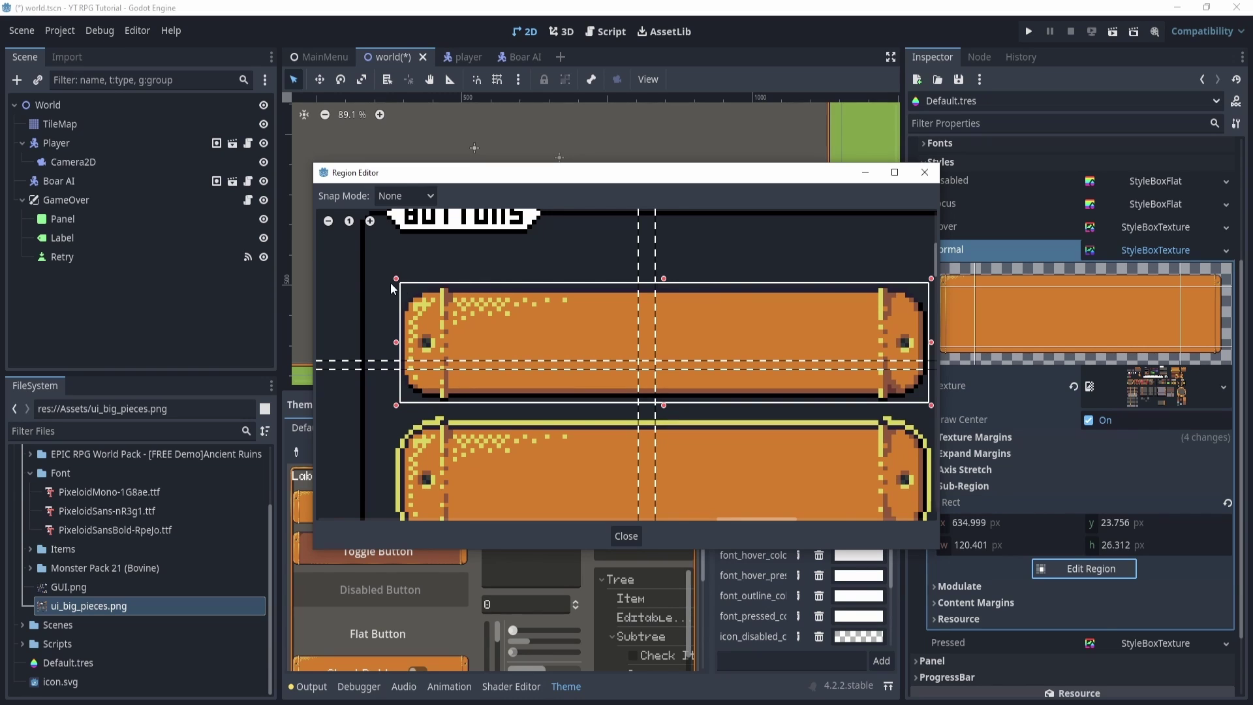
pyautogui.moveTo(397, 280); pyautogui.dragTo(399, 281)
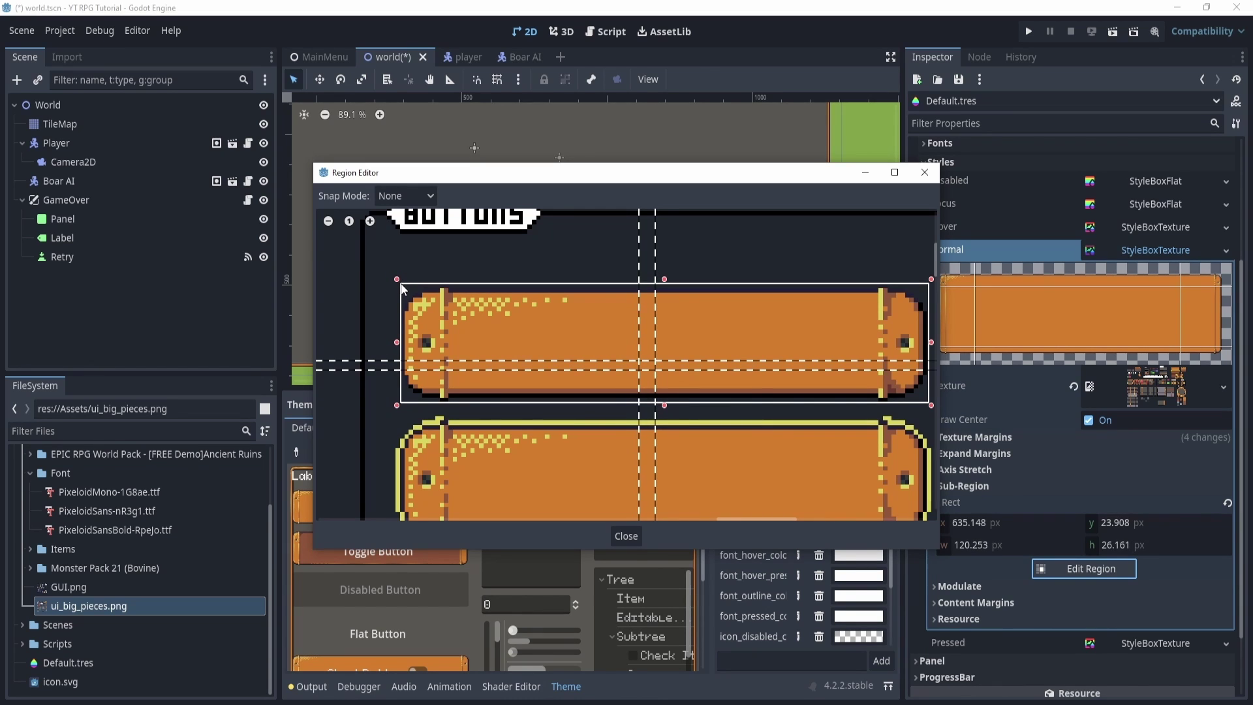
pyautogui.click(626, 537)
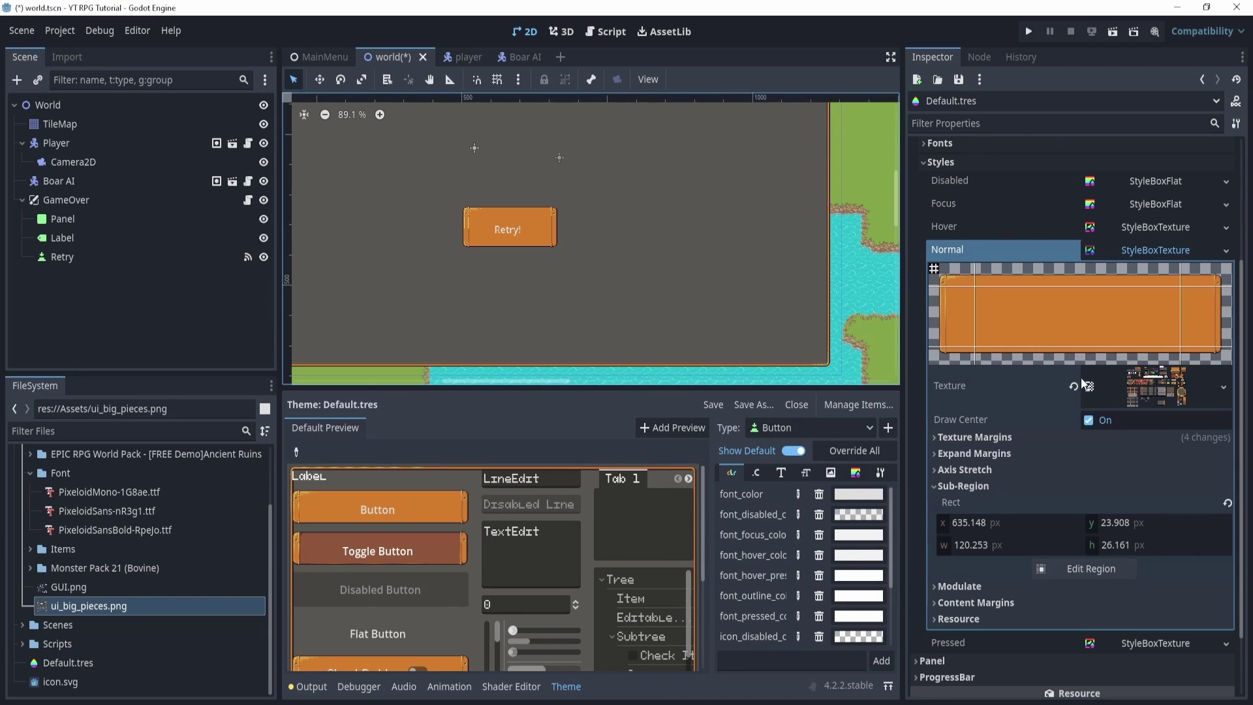
# Step: Expand the Button's Hover style and make its StyleBoxTexture unique
pyautogui.click(1161, 230)
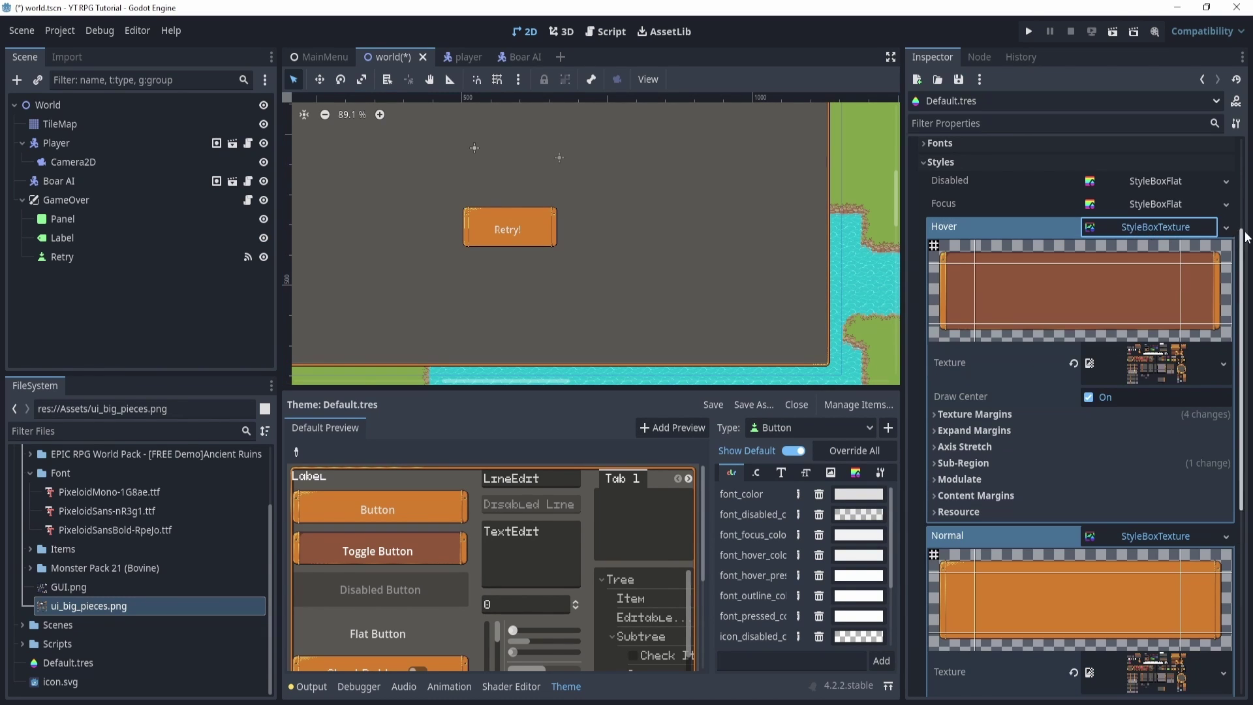
pyautogui.click(1227, 228)
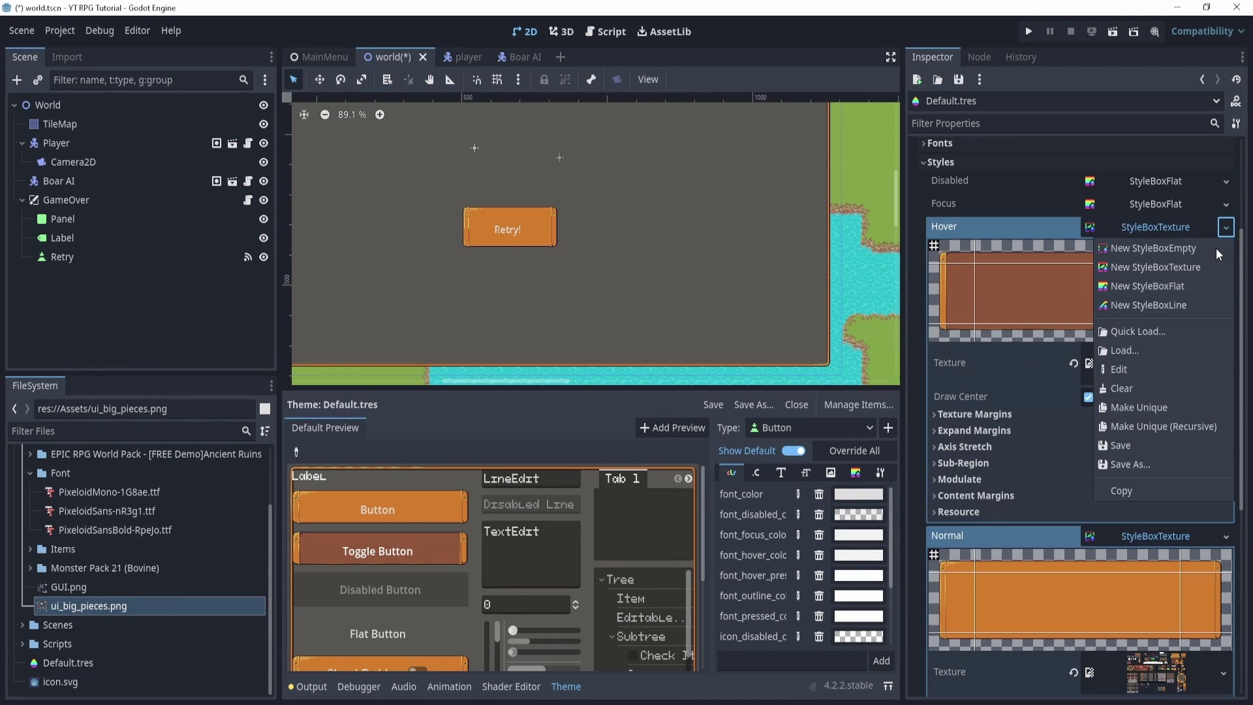
pyautogui.click(1166, 406)
# Step: Set the Hover style's texture region to the yellow-outlined orange button, about 123 × 29 px, and close the Region Editor
pyautogui.click(1005, 466)
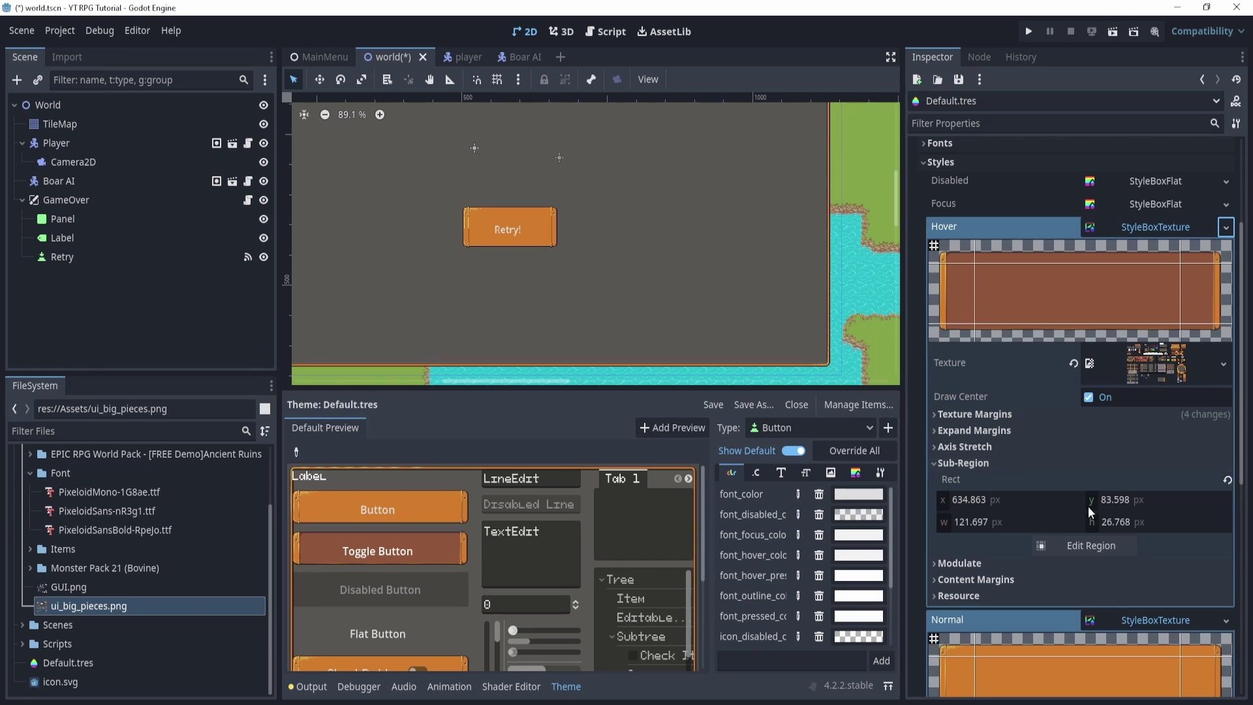
pyautogui.click(1085, 545)
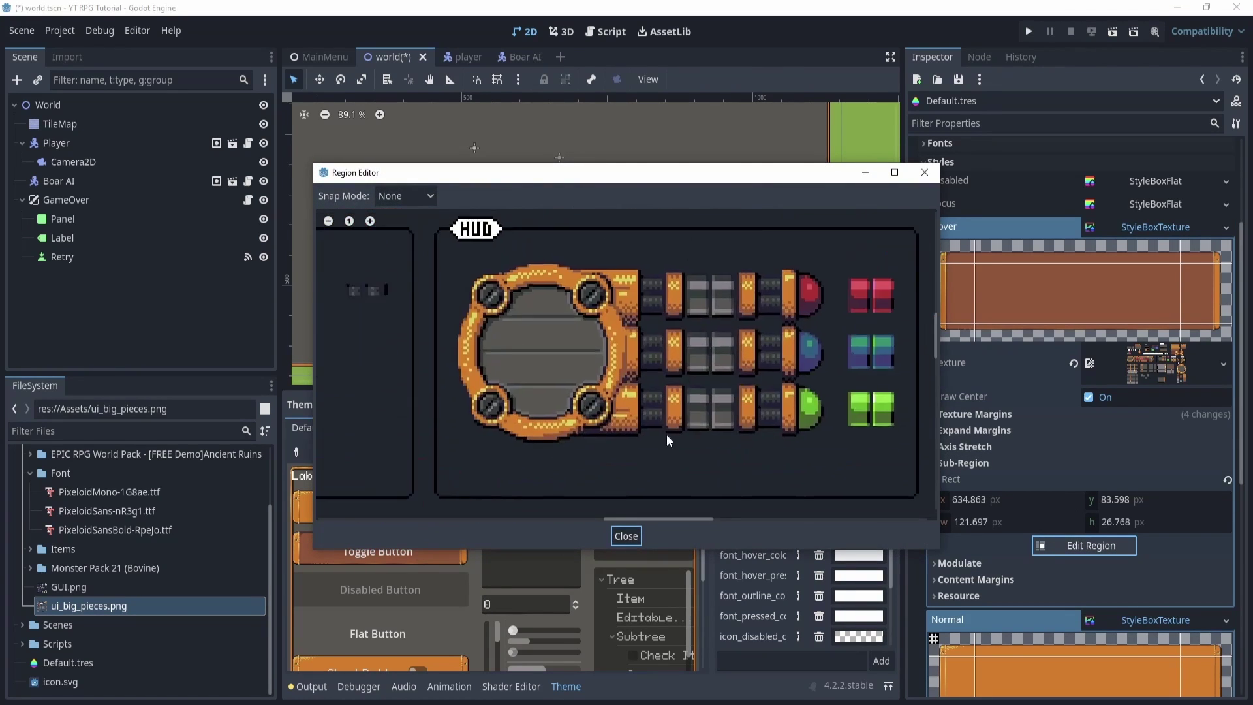
pyautogui.scroll(4, 579, 367)
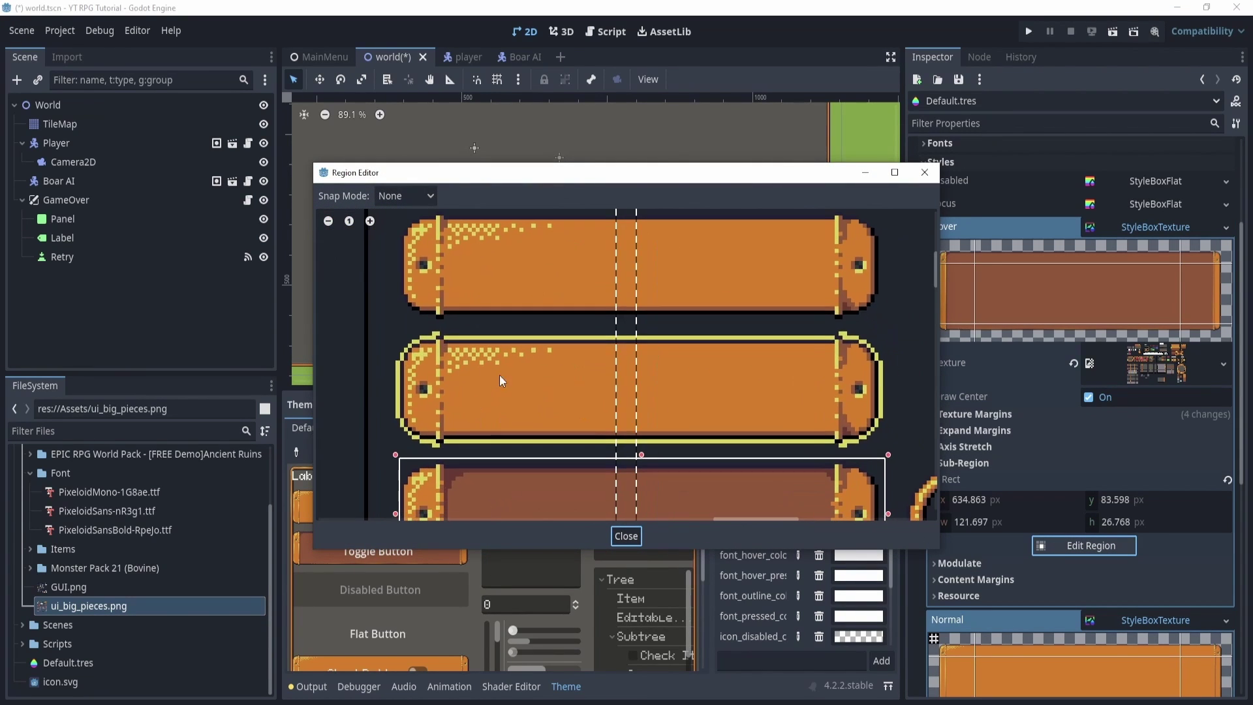
pyautogui.moveTo(385, 326); pyautogui.dragTo(886, 452)
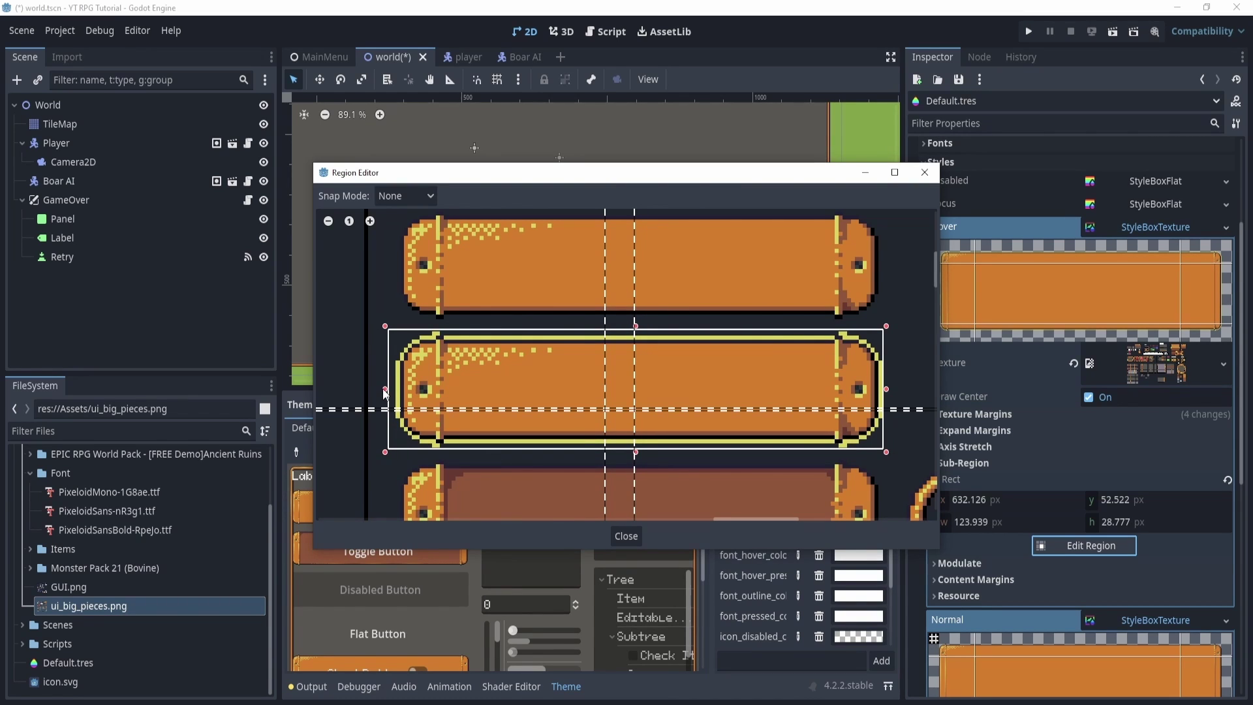
pyautogui.moveTo(384, 389); pyautogui.dragTo(393, 390)
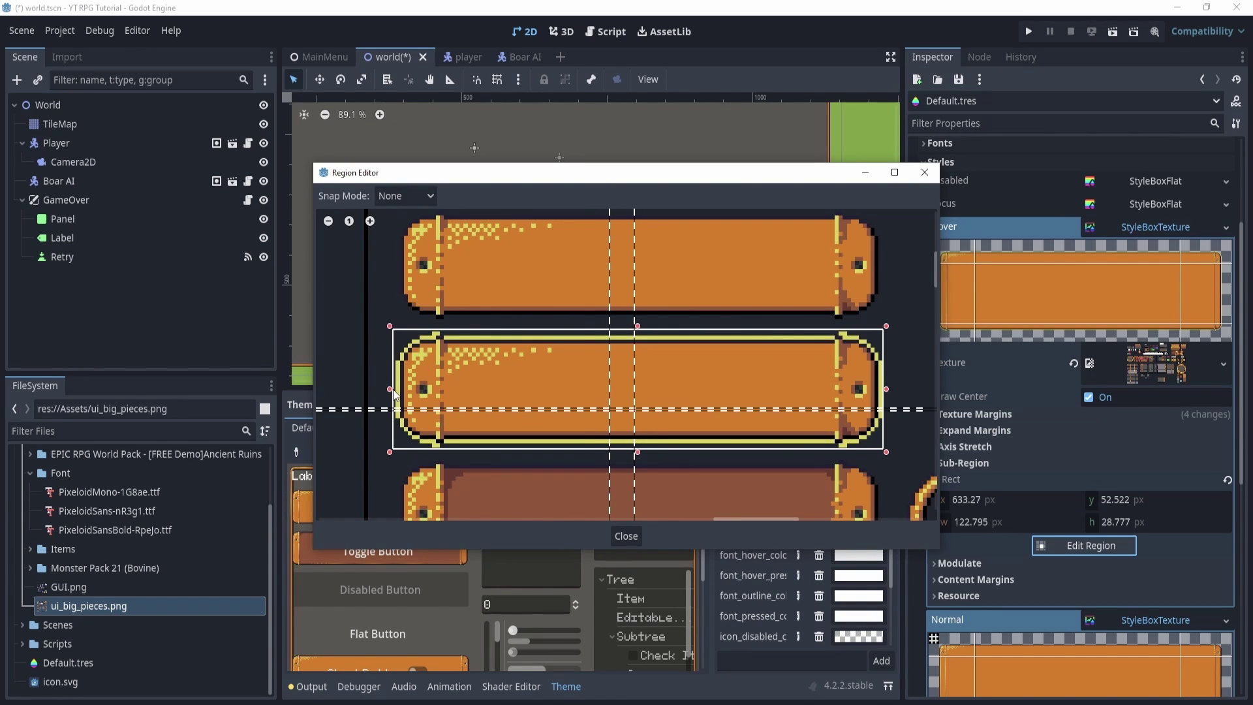
pyautogui.click(626, 536)
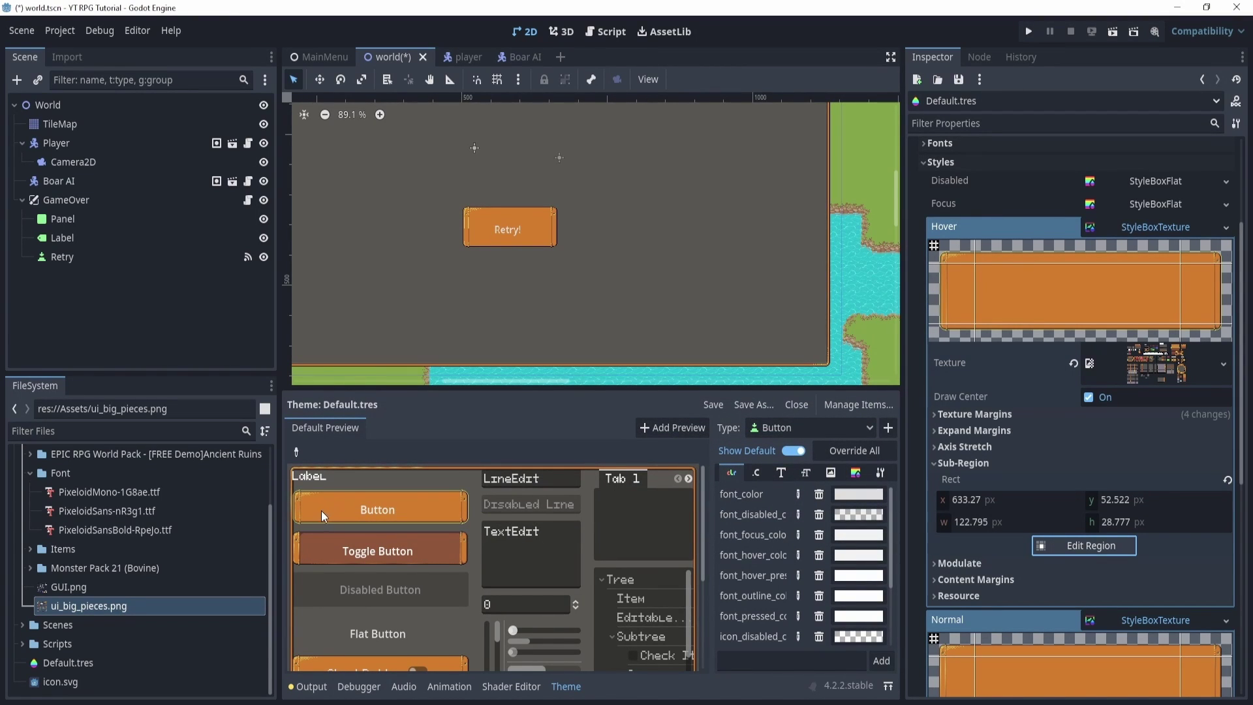
# Step: Check the restyled buttons in the theme preview and the scene, run the project and start the game with Play
pyautogui.scroll(-1, 321, 510)
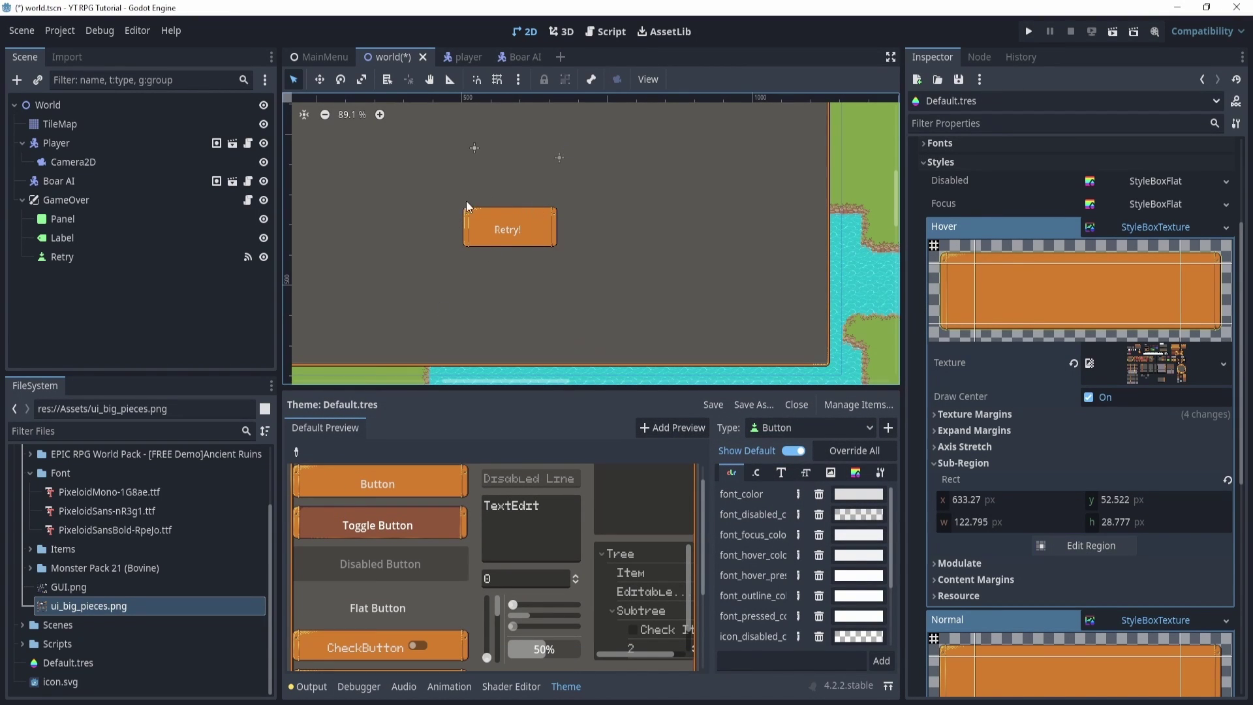
pyautogui.scroll(-2, 573, 218)
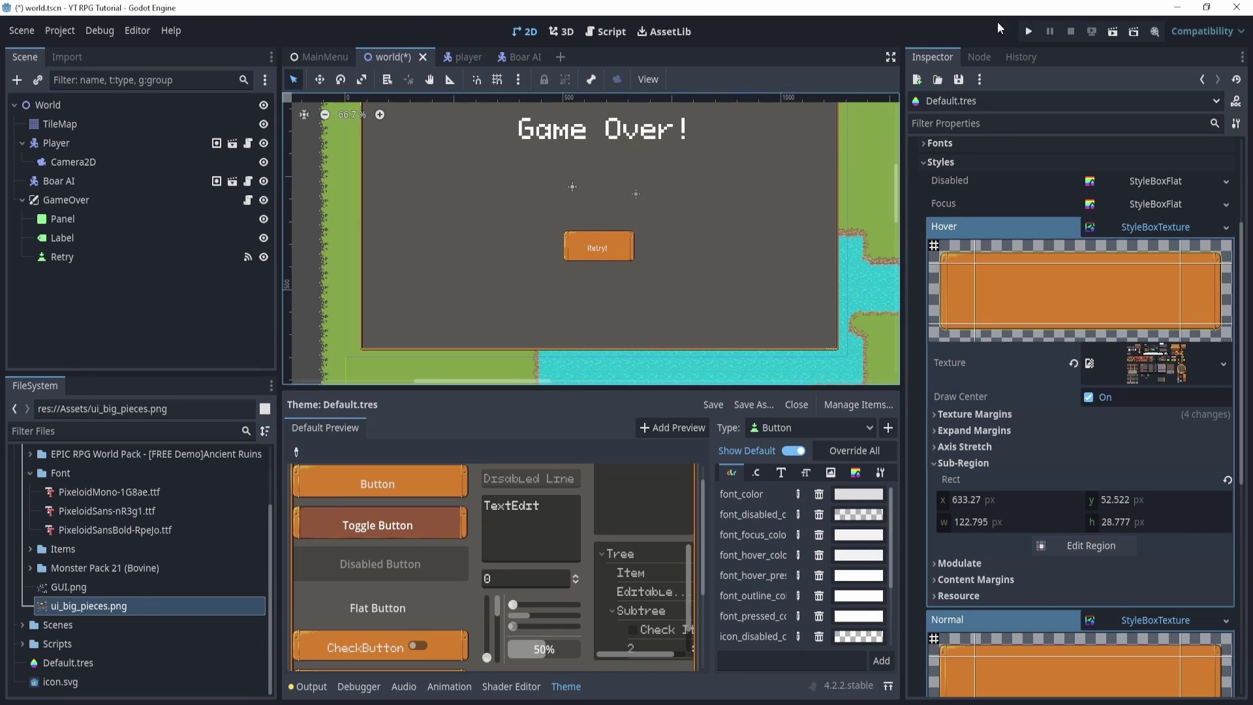
pyautogui.click(1032, 30)
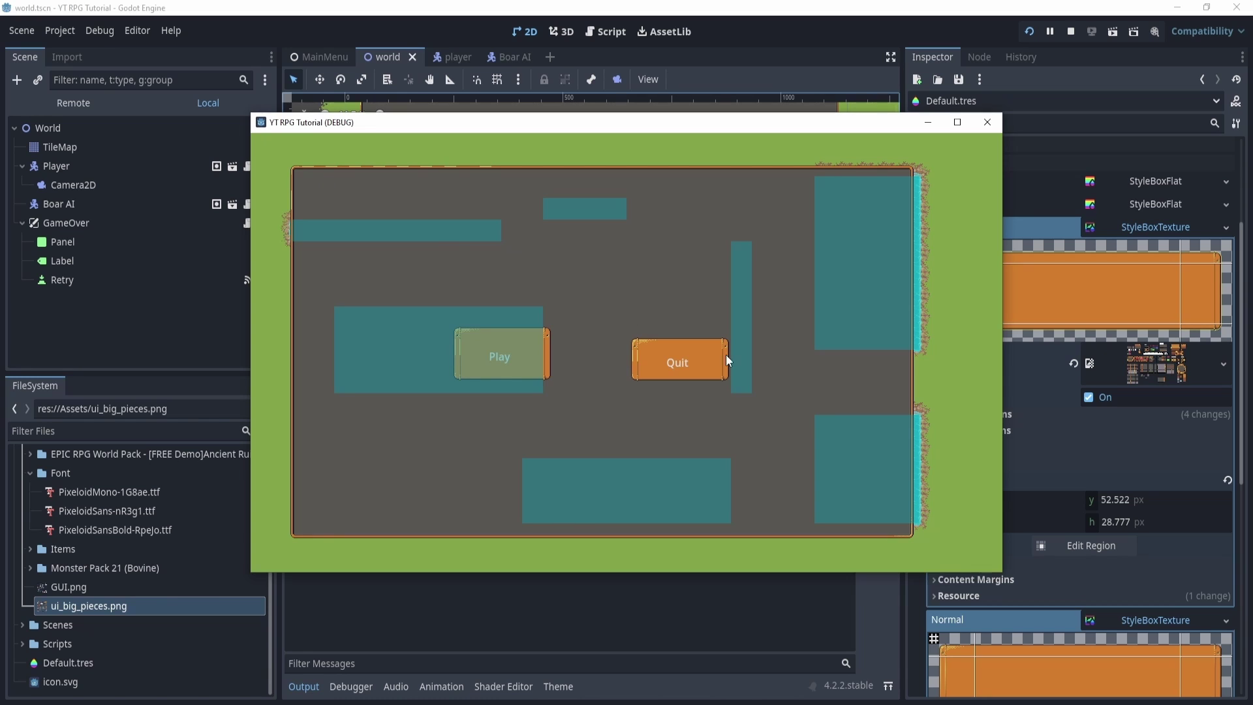
pyautogui.click(537, 366)
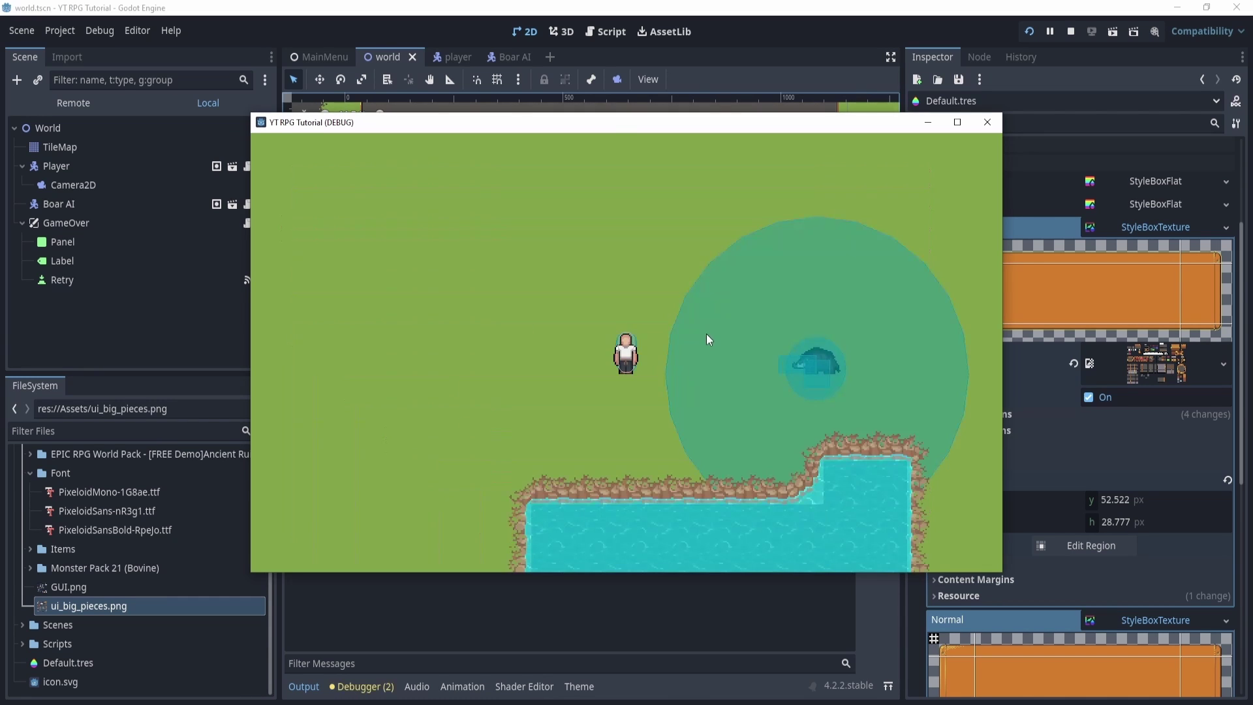
# Step: Walk the player into the boar, test Retry! on the Game Over screen and close the running game
pyautogui.press('Right')
pyautogui.press('Down')
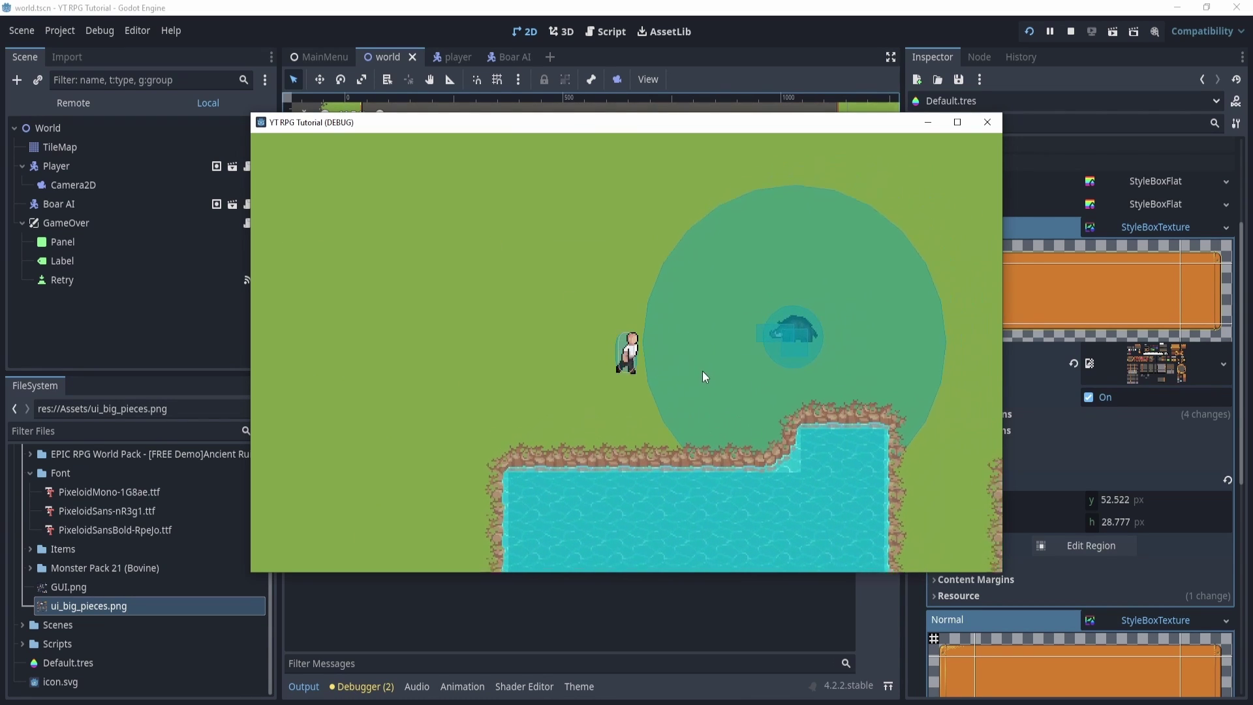
pyautogui.press('Right')
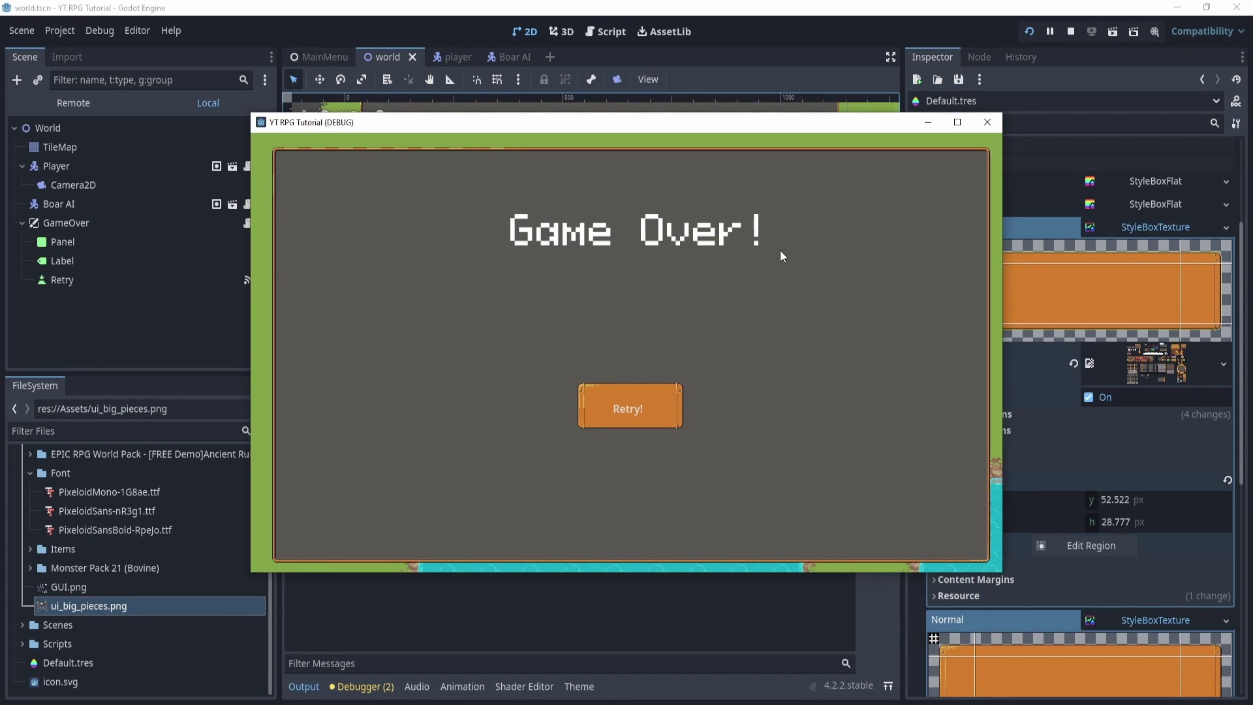
pyautogui.click(637, 408)
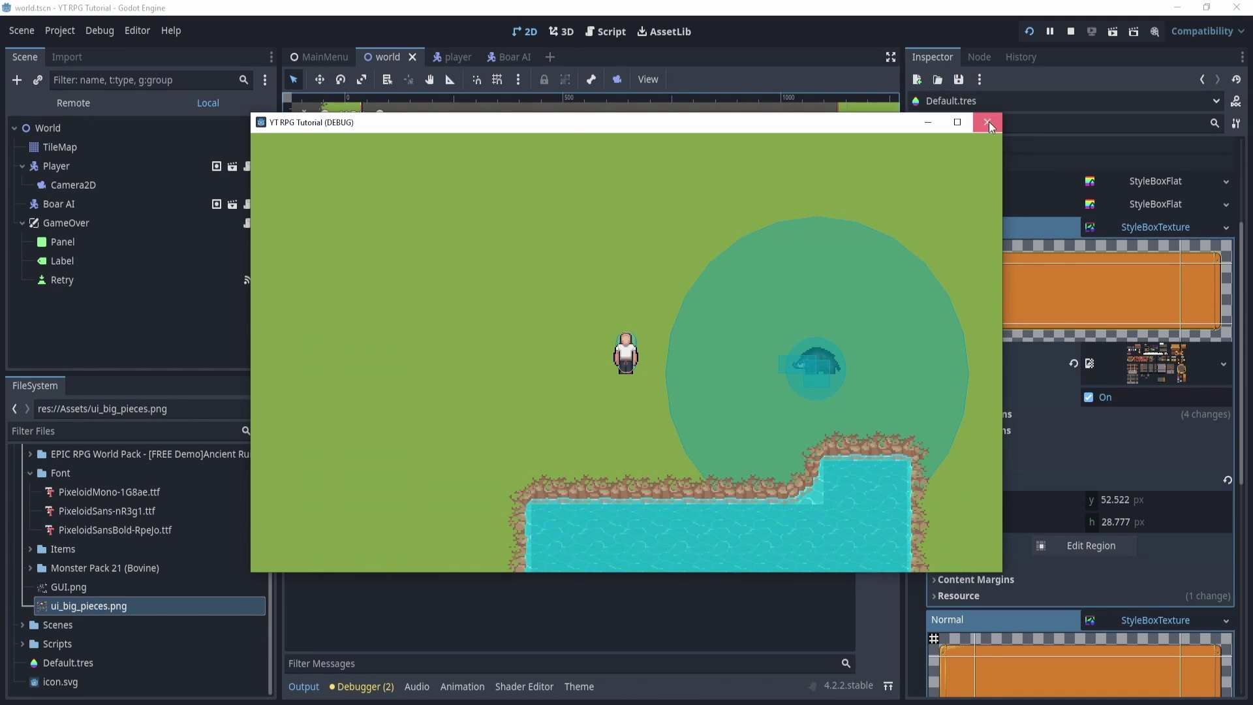
pyautogui.click(987, 122)
# Step: Collapse the Hover and Normal styles and copy the Normal StyleBoxTexture to the Button's Focus style
pyautogui.scroll(3, 978, 323)
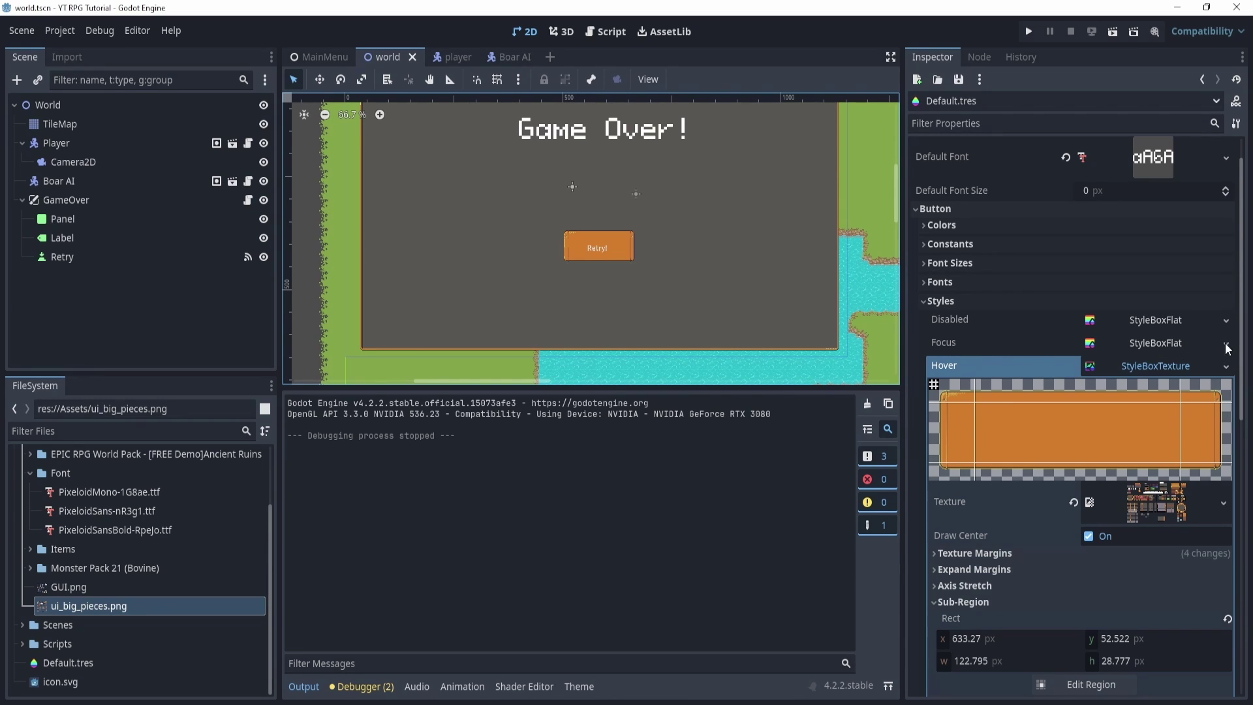
pyautogui.click(1154, 362)
pyautogui.click(1162, 388)
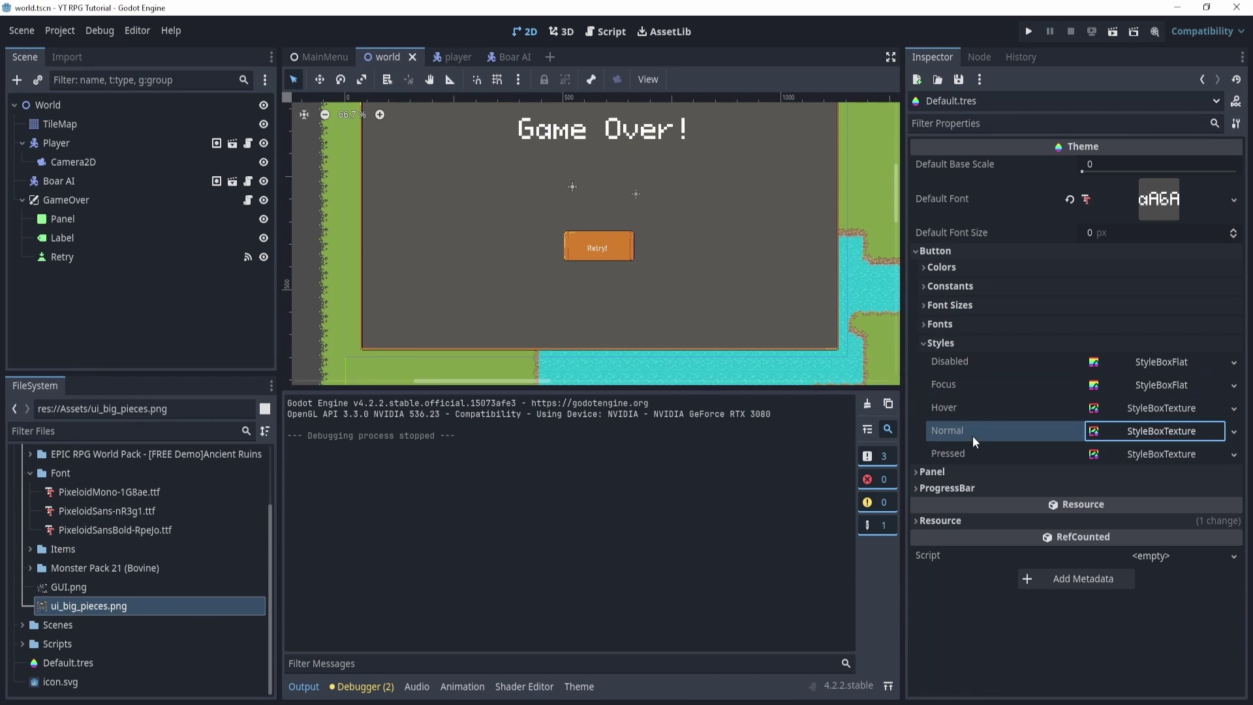
pyautogui.moveTo(1174, 459); pyautogui.dragTo(1171, 385)
pyautogui.moveTo(1133, 431); pyautogui.dragTo(1150, 382)
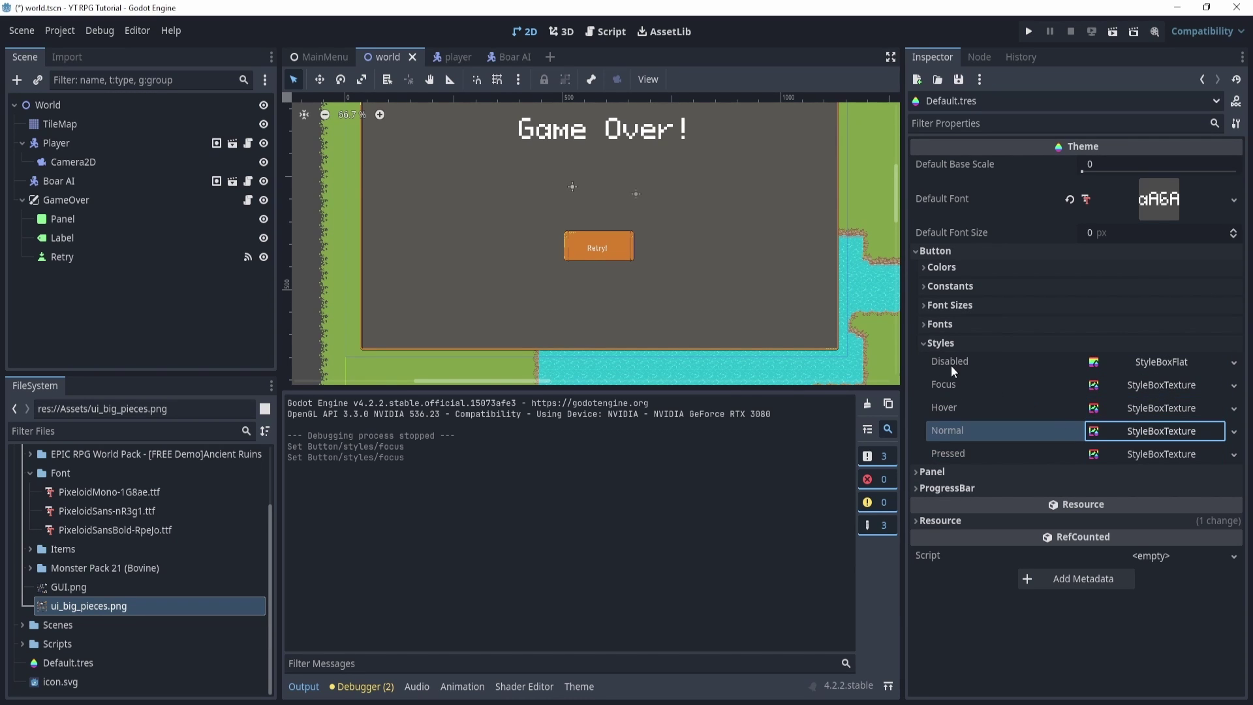
# Step: Assign a new StyleBoxEmpty to the Button's Disabled style and collapse the Button section
pyautogui.click(1234, 363)
pyautogui.click(1209, 383)
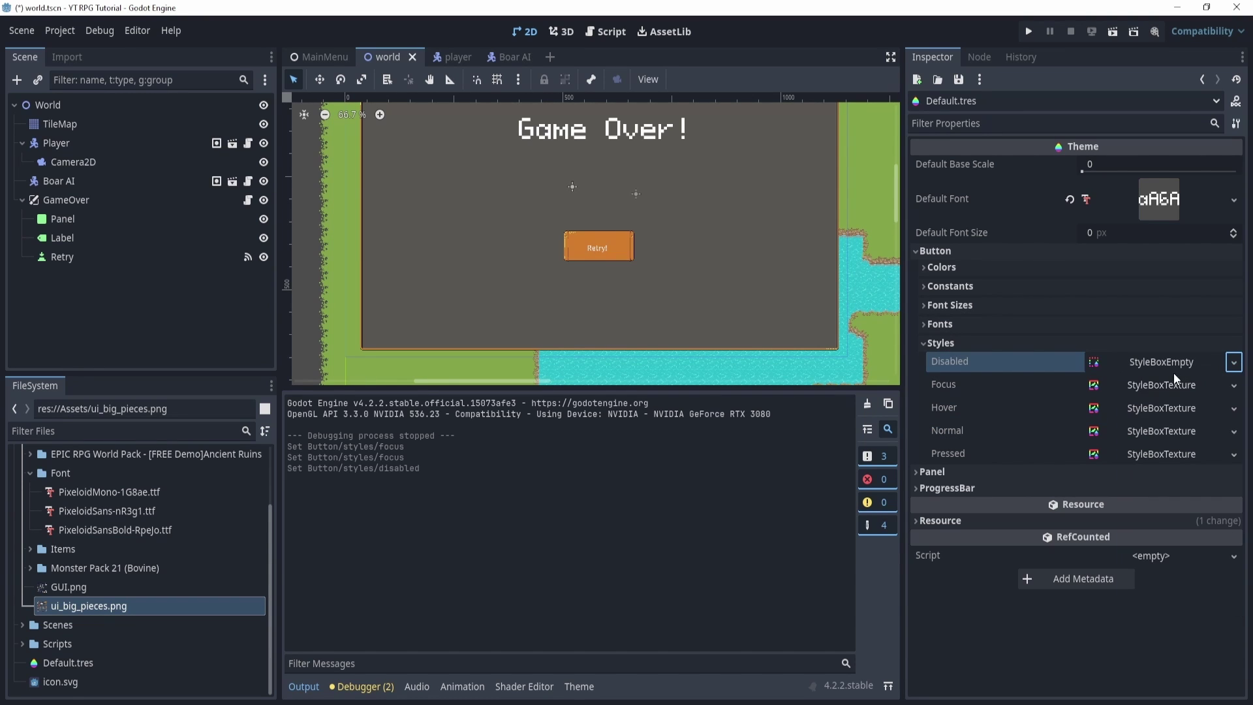
pyautogui.click(997, 344)
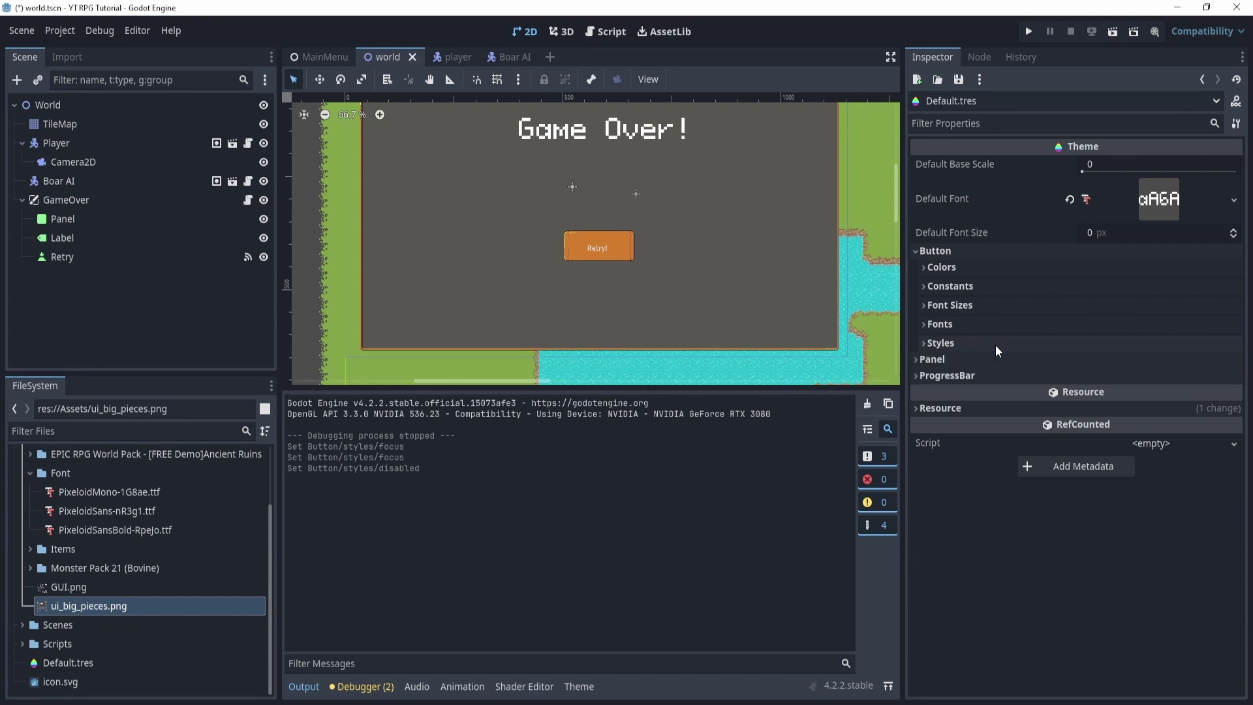
pyautogui.click(944, 251)
# Step: Give the ProgressBar's Background style a new StyleBoxTexture and assign ui_big_pieces.png as its texture
pyautogui.scroll(-1, 645, 260)
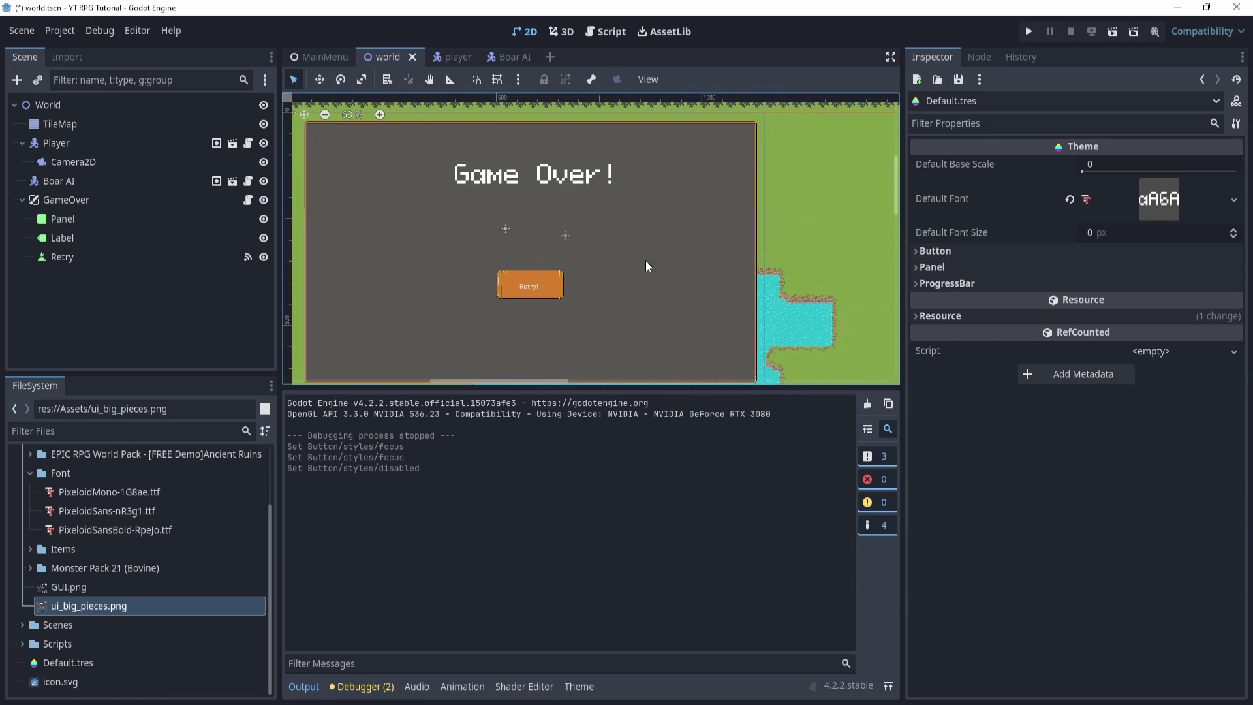
pyautogui.scroll(-1, 698, 260)
pyautogui.click(1006, 285)
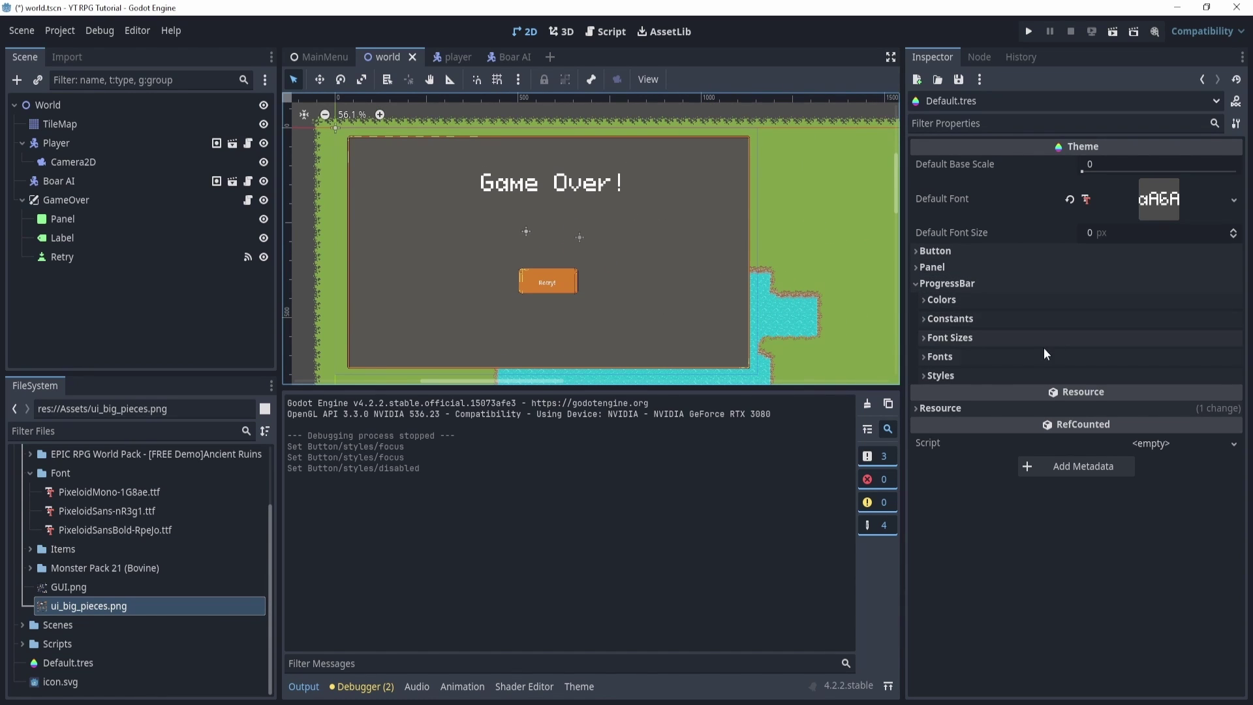
pyautogui.click(972, 377)
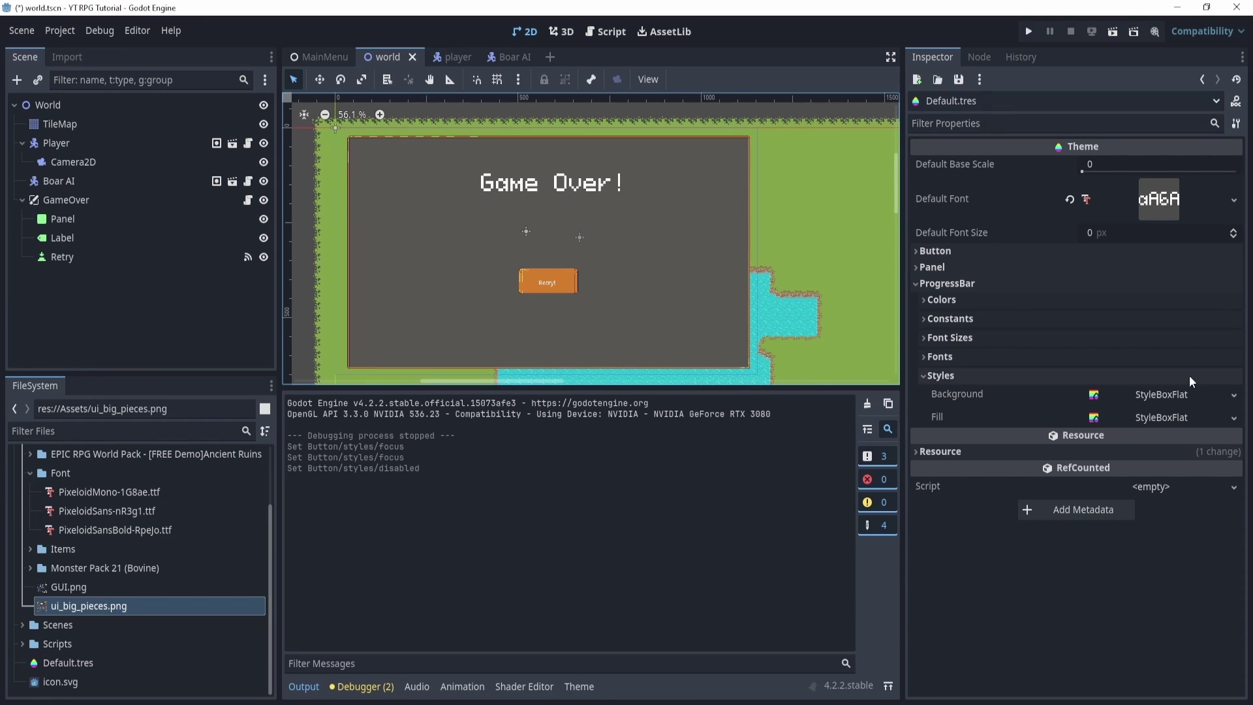
pyautogui.click(1235, 396)
pyautogui.click(1191, 448)
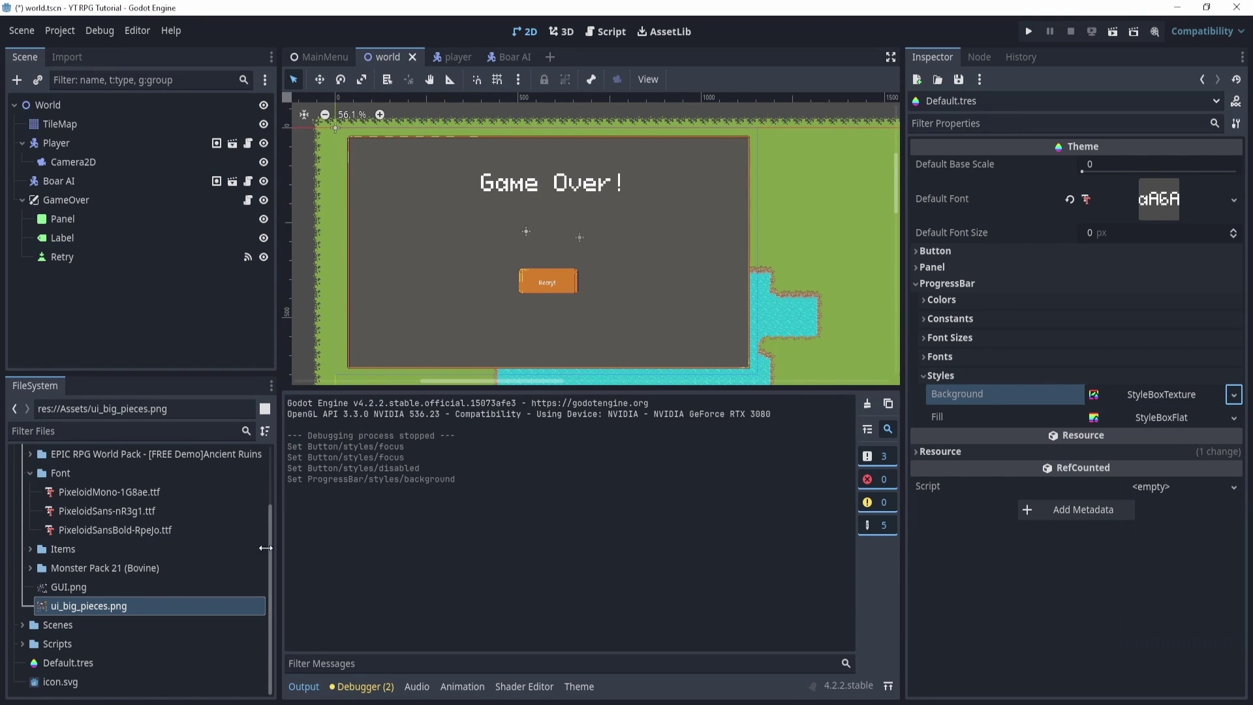
pyautogui.click(1148, 400)
pyautogui.moveTo(113, 607); pyautogui.dragTo(1129, 530)
# Step: Examine the fill bar graphics of ui_big_pieces.png in the Background texture's region editor, then close the editor
pyautogui.scroll(-1, 1140, 551)
pyautogui.click(991, 593)
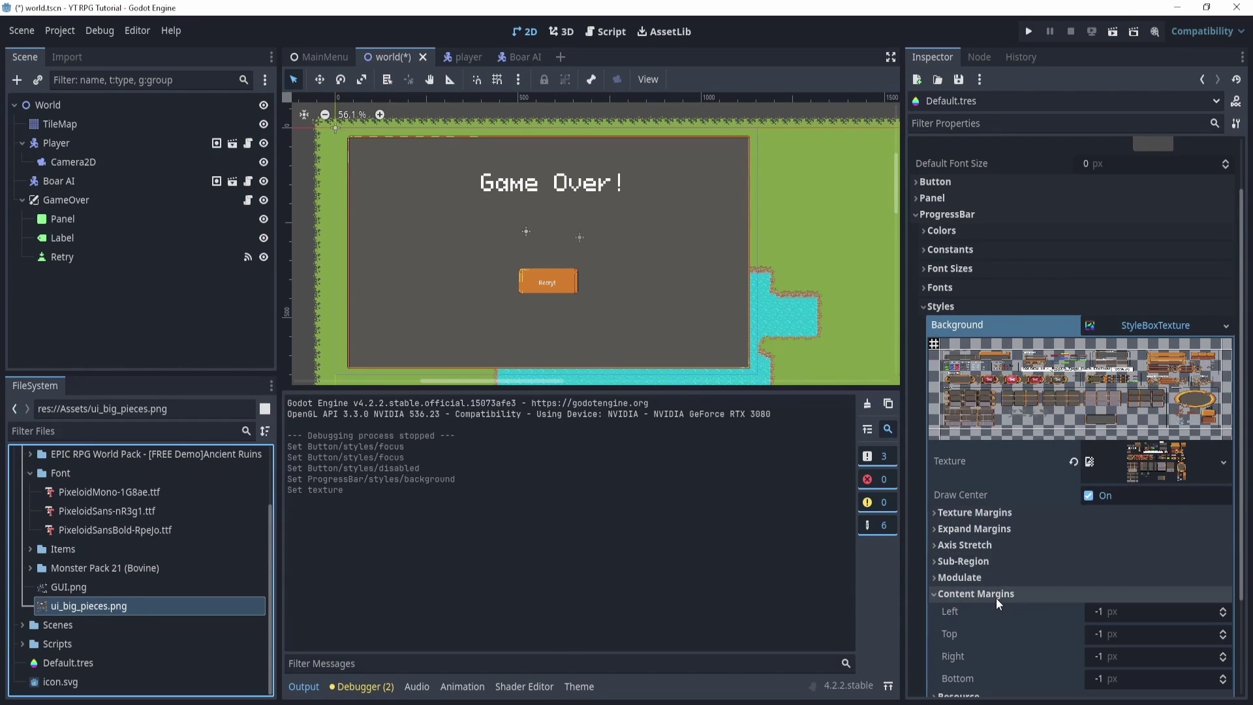
pyautogui.click(990, 594)
pyautogui.click(973, 562)
pyautogui.click(1084, 644)
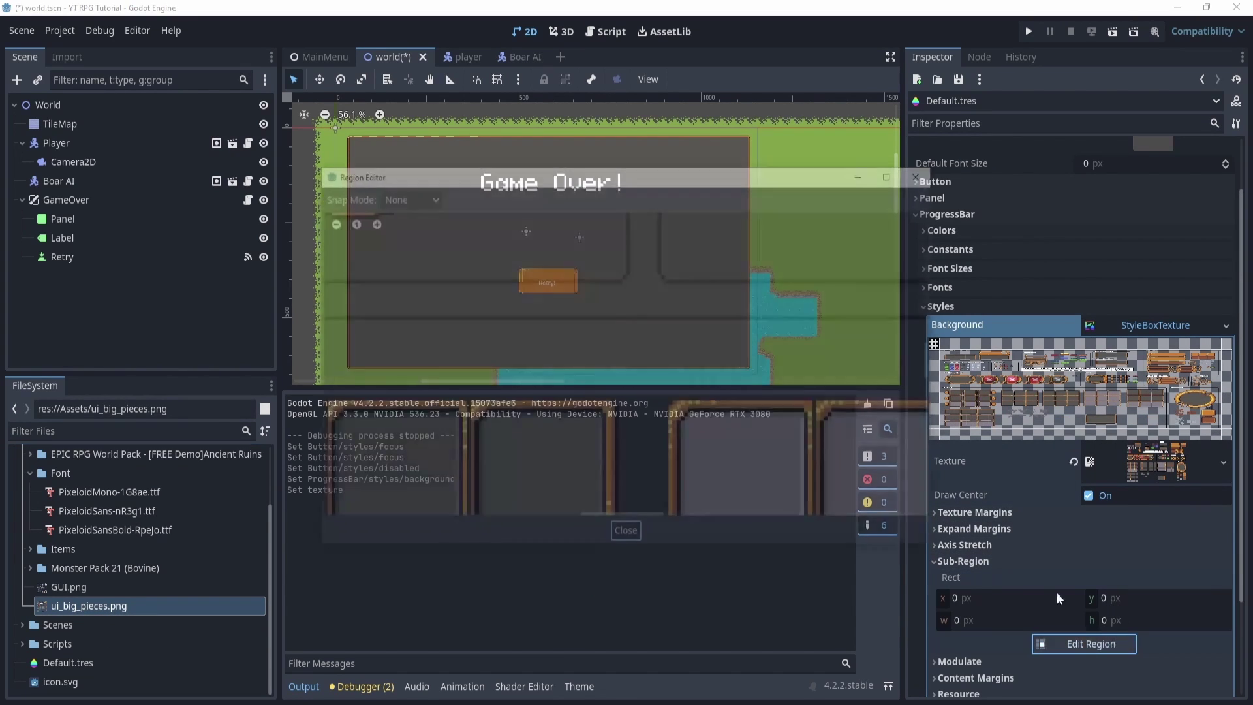
pyautogui.scroll(10, 598, 337)
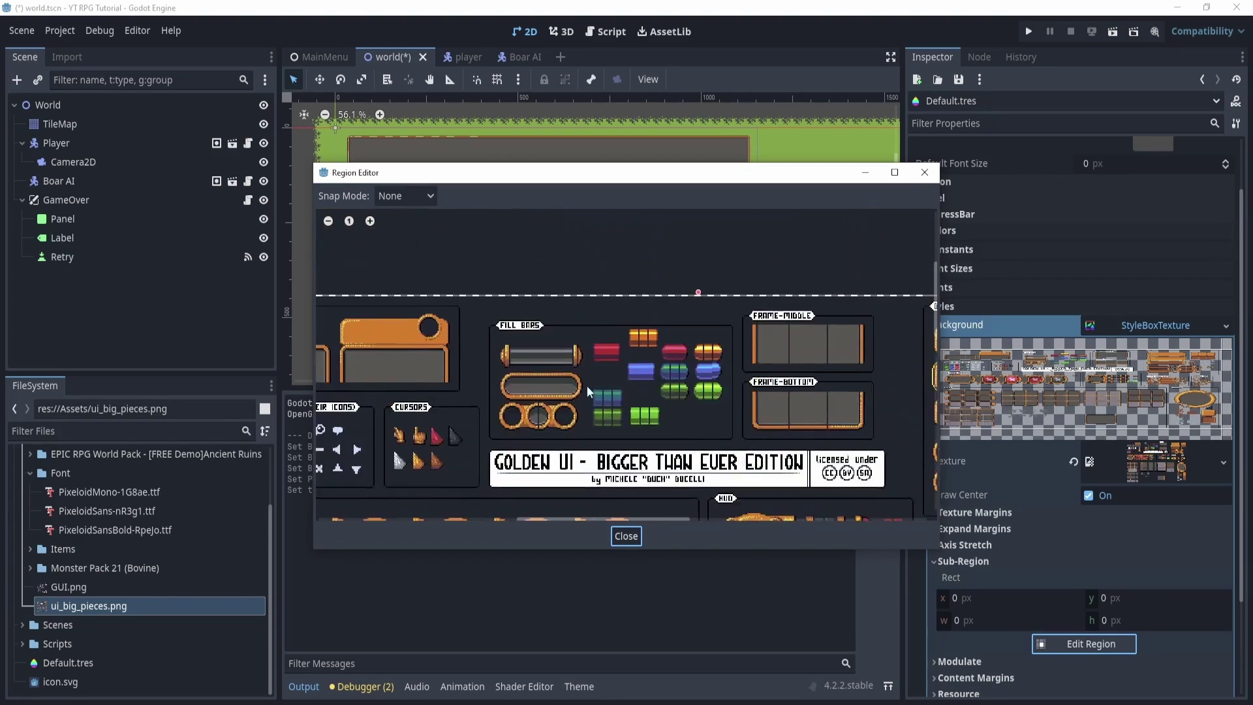
pyautogui.keyDown('ctrl'); pyautogui.scroll(3, 559, 373); pyautogui.keyUp('ctrl')
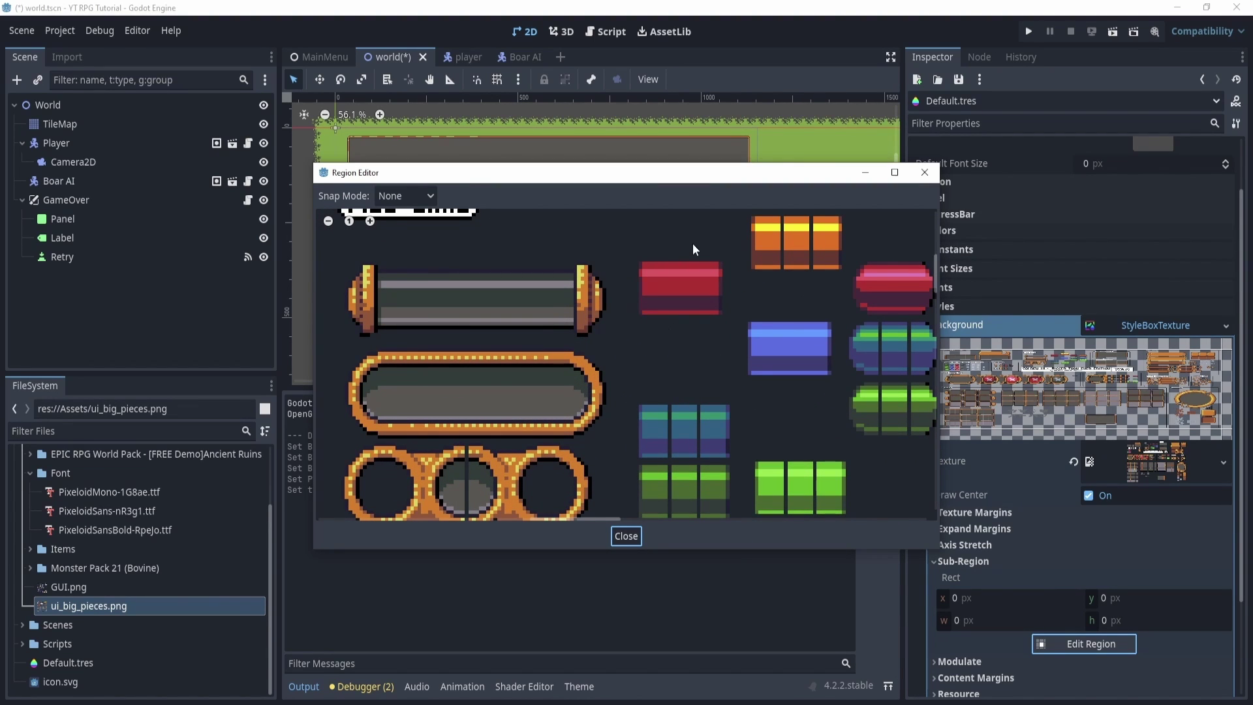
pyautogui.scroll(2, 707, 315)
pyautogui.keyDown('ctrl'); pyautogui.scroll(2, 699, 350); pyautogui.keyUp('ctrl')
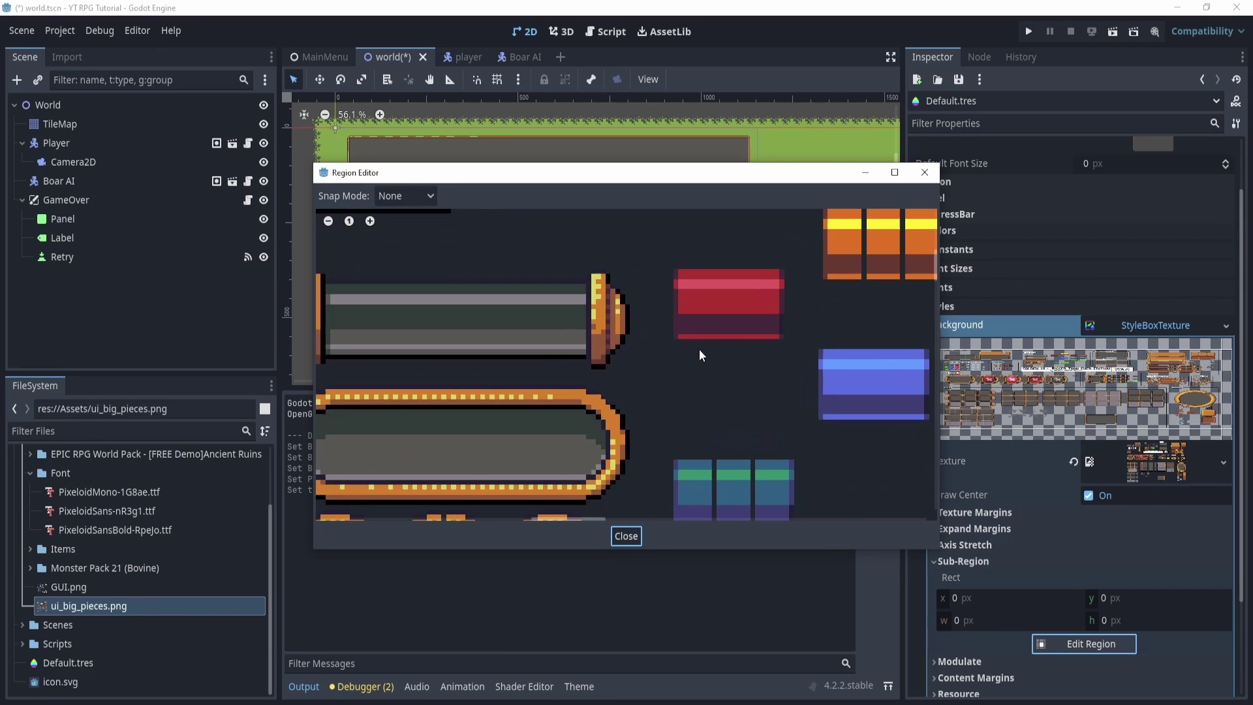
pyautogui.keyDown('ctrl'); pyautogui.scroll(-1, 758, 359); pyautogui.keyUp('ctrl')
pyautogui.keyDown('ctrl'); pyautogui.scroll(-1, 804, 380); pyautogui.keyUp('ctrl')
pyautogui.moveTo(805, 380); pyautogui.dragTo(768, 340, button='middle')
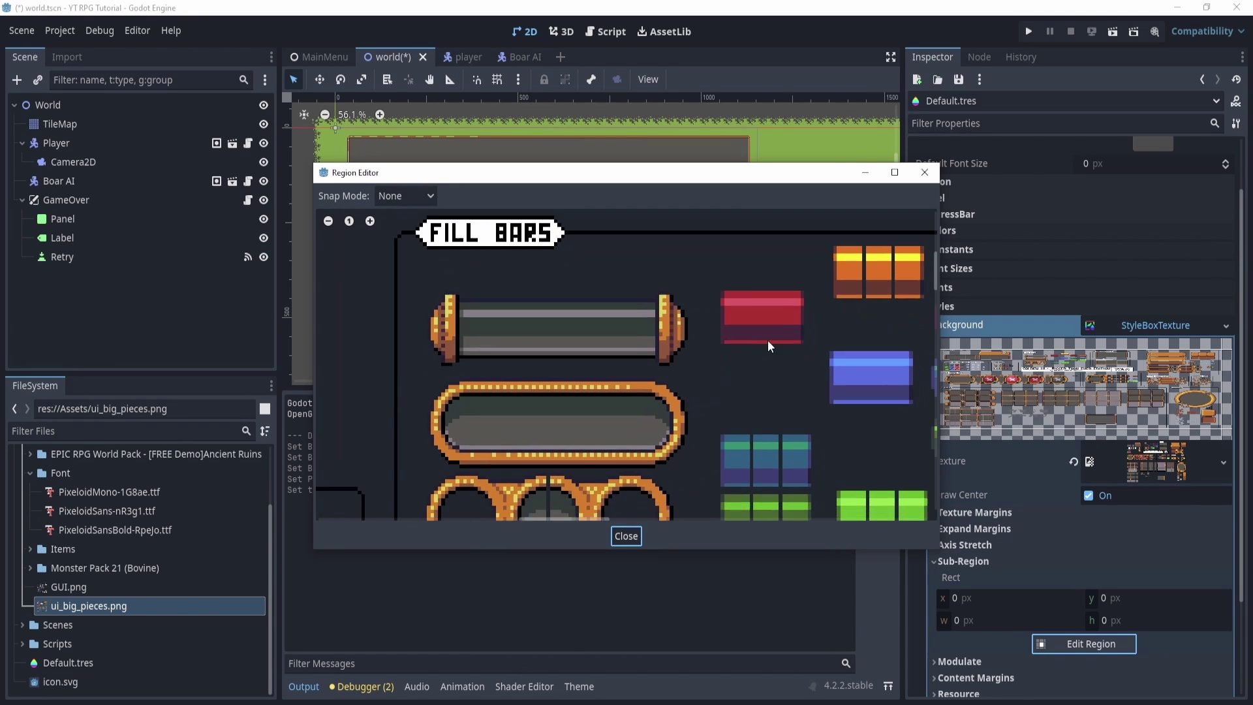
pyautogui.scroll(1, 803, 329)
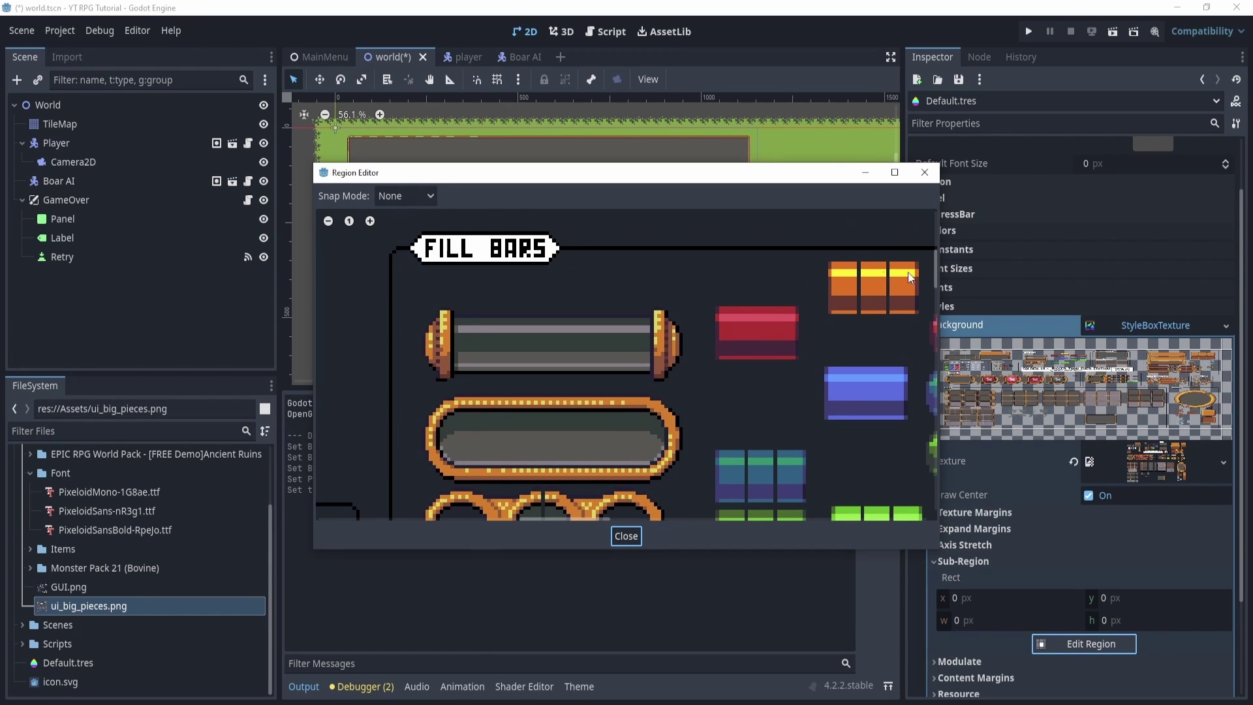
pyautogui.moveTo(813, 389); pyautogui.dragTo(734, 374, button='middle')
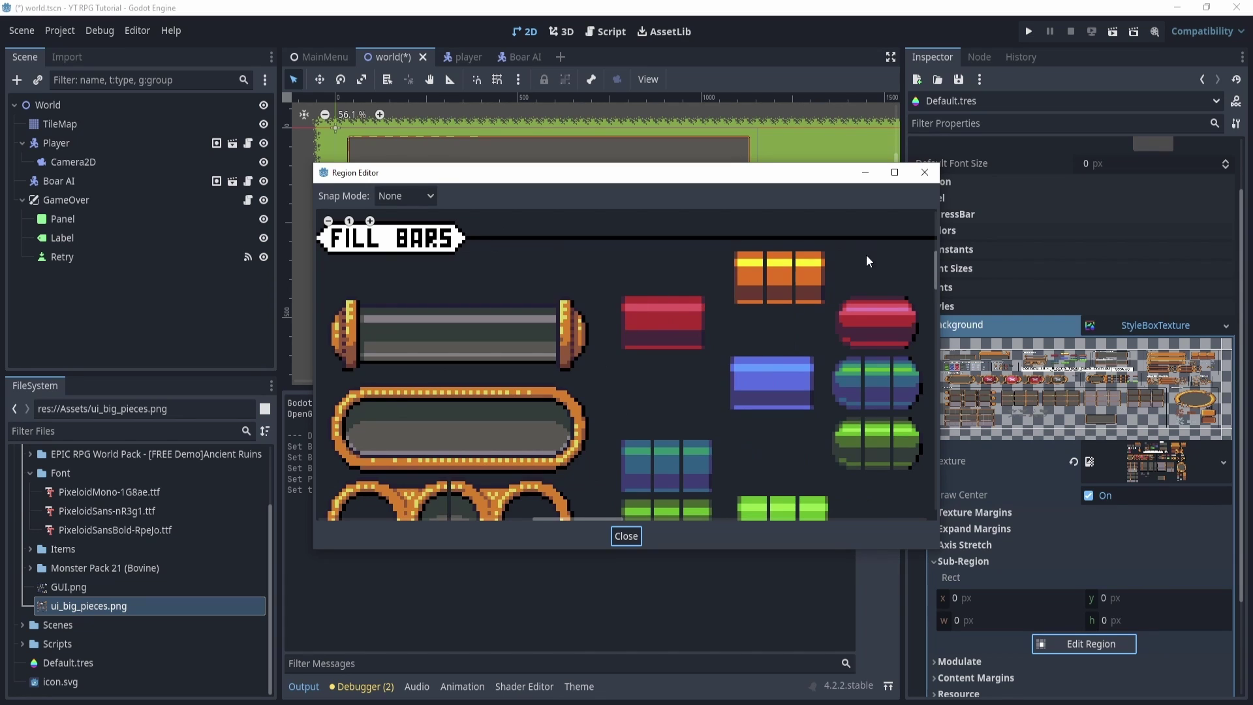
pyautogui.keyDown('ctrl'); pyautogui.scroll(1, 629, 317); pyautogui.keyUp('ctrl')
pyautogui.keyDown('ctrl'); pyautogui.scroll(1, 534, 317); pyautogui.keyUp('ctrl')
pyautogui.moveTo(534, 318); pyautogui.dragTo(669, 368, button='middle')
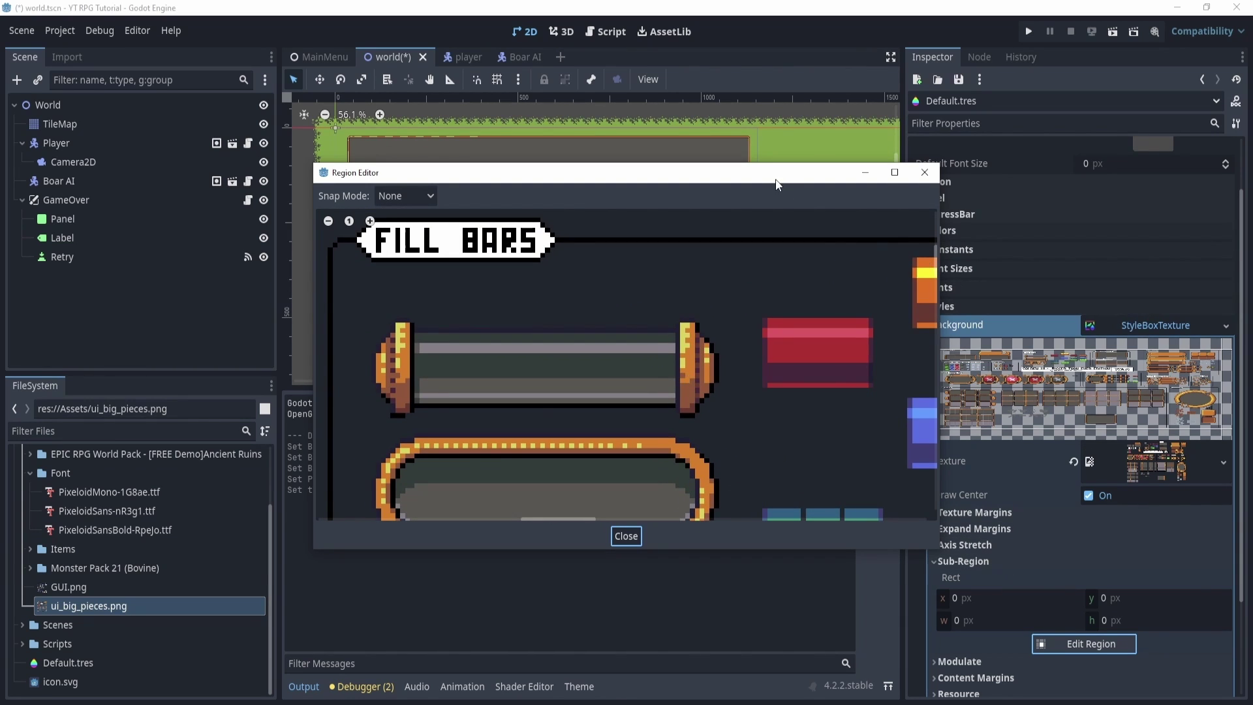
pyautogui.moveTo(776, 181); pyautogui.dragTo(710, 167)
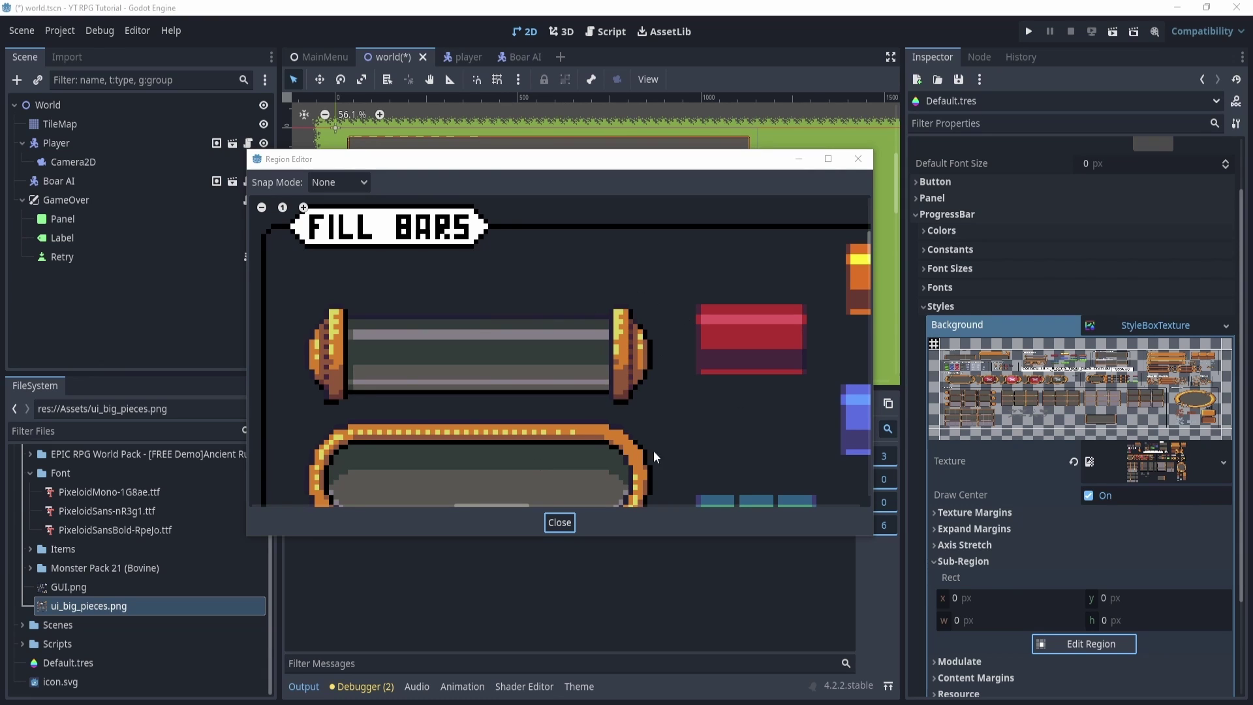
pyautogui.click(560, 523)
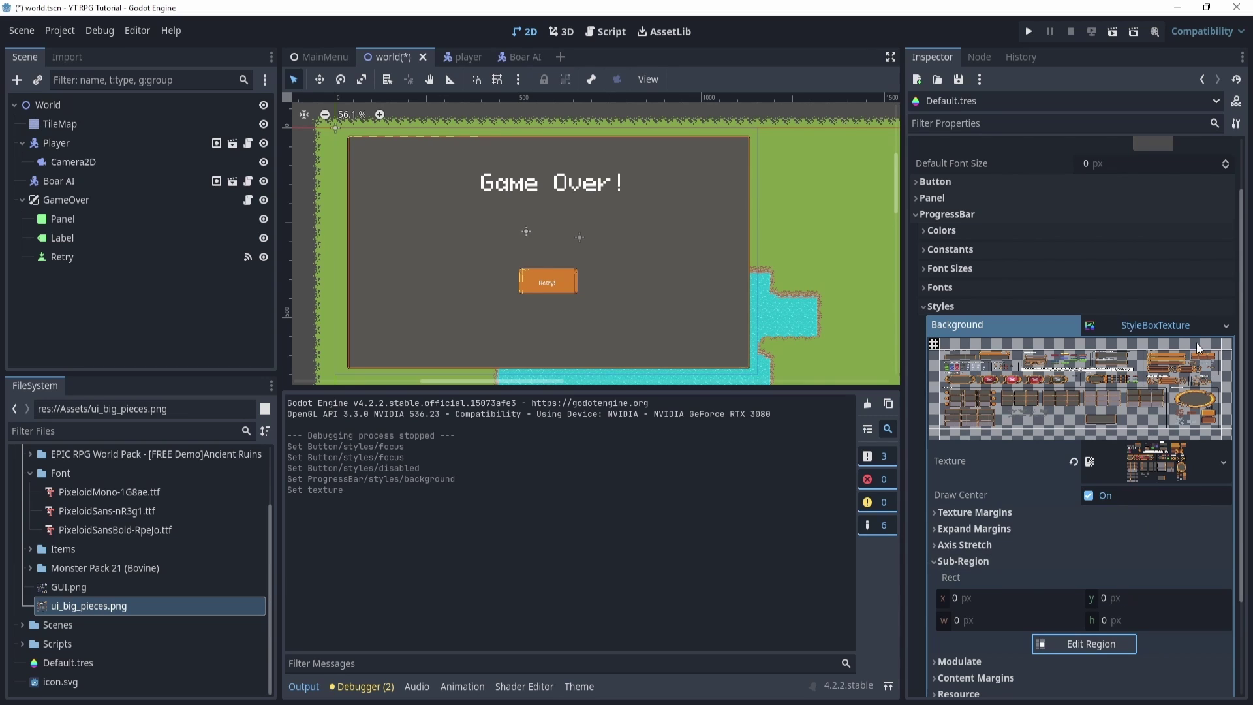
# Step: Set the ProgressBar's Background style to a new StyleBoxEmpty and its Fill style to a new StyleBoxTexture using ui_big_pieces.png
pyautogui.click(1226, 325)
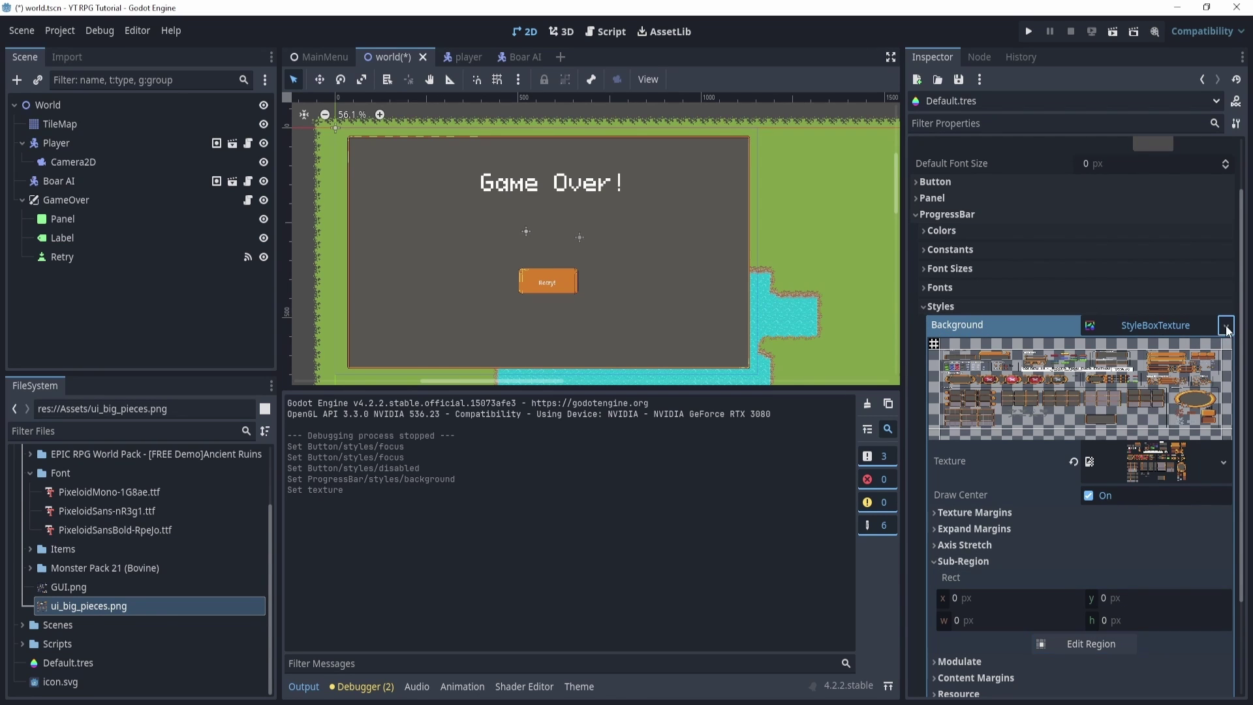
pyautogui.click(1149, 355)
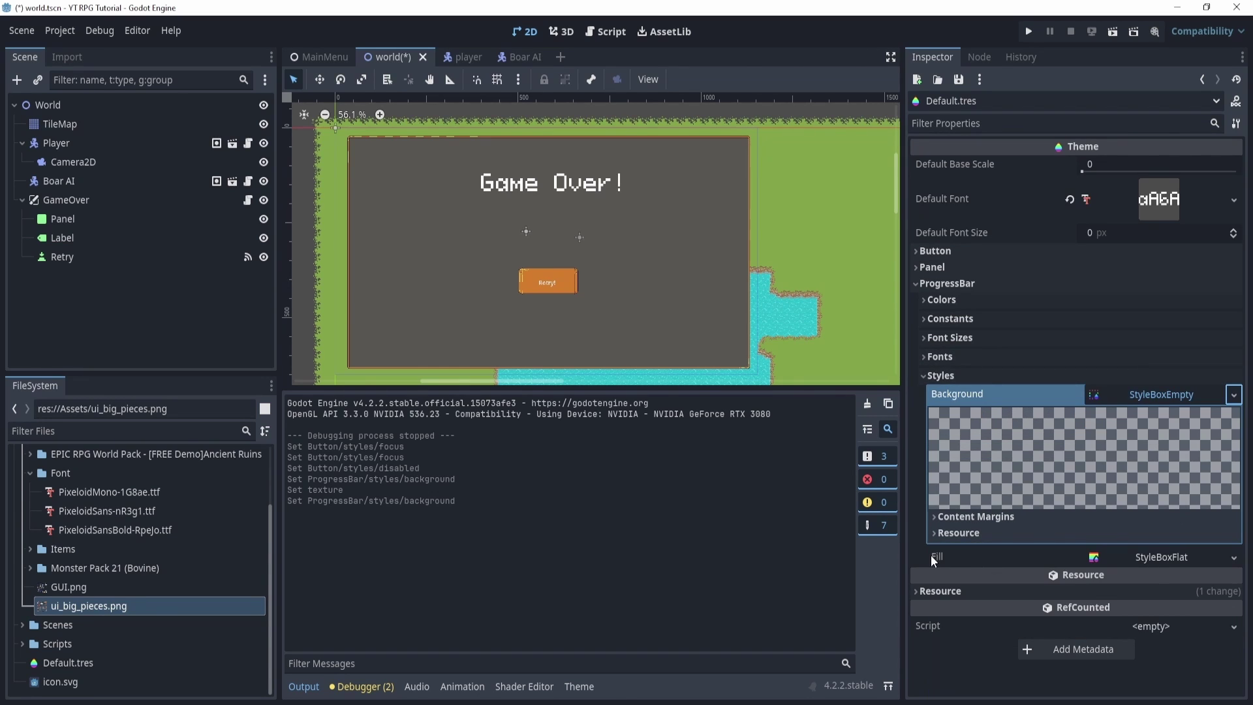
pyautogui.click(1159, 559)
pyautogui.scroll(-5, 1117, 575)
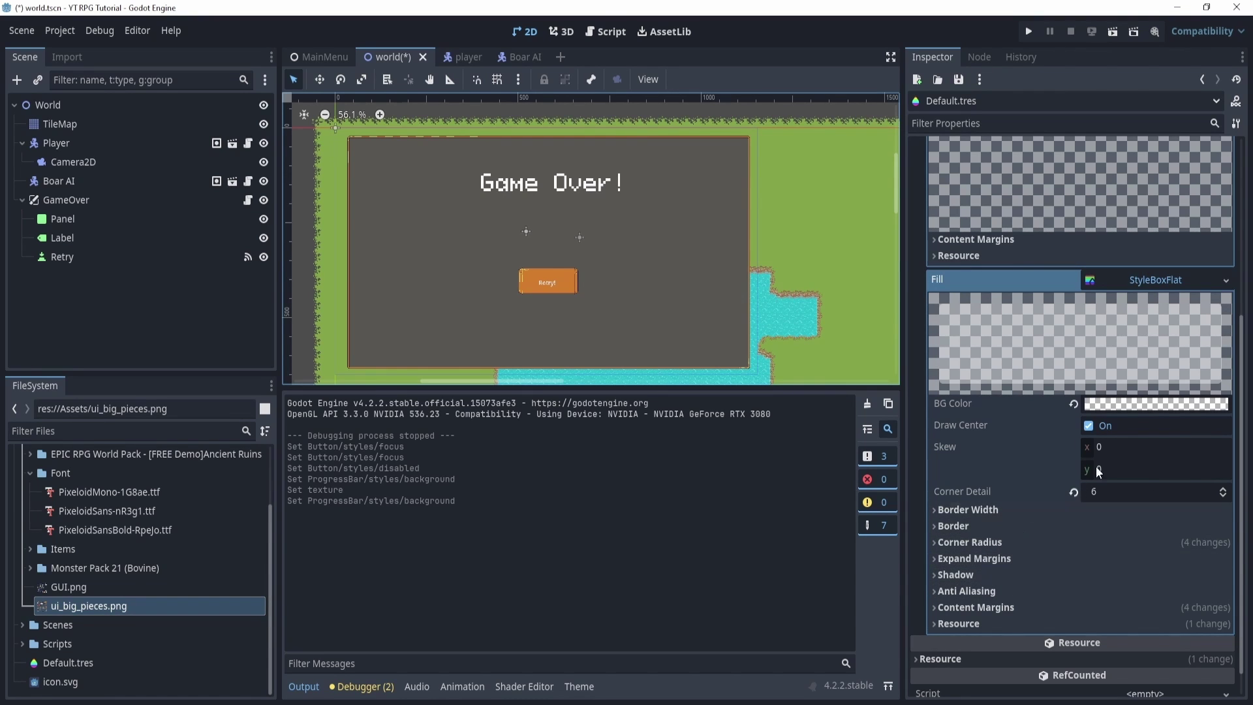
pyautogui.click(1226, 280)
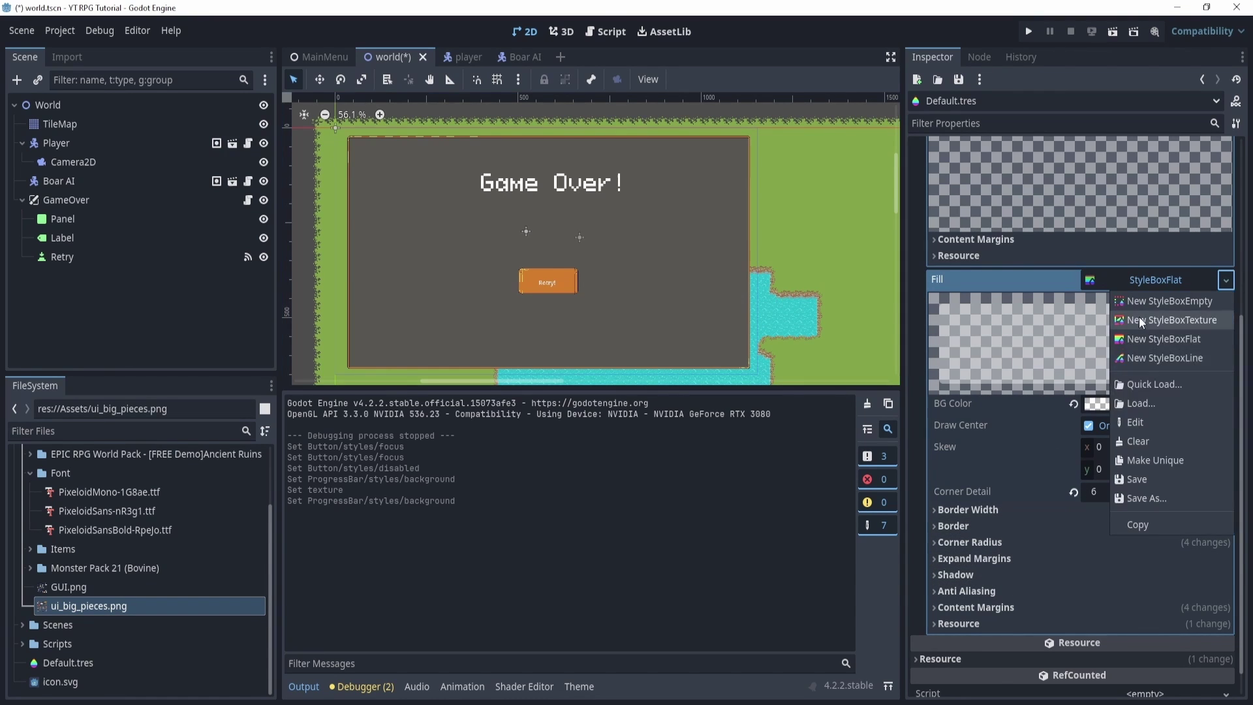
pyautogui.click(1169, 337)
pyautogui.moveTo(130, 605); pyautogui.dragTo(1156, 456)
# Step: Set the Fill texture's sub-region around the plain red fill bar, about 23 by 15 px
pyautogui.click(987, 563)
pyautogui.click(1084, 647)
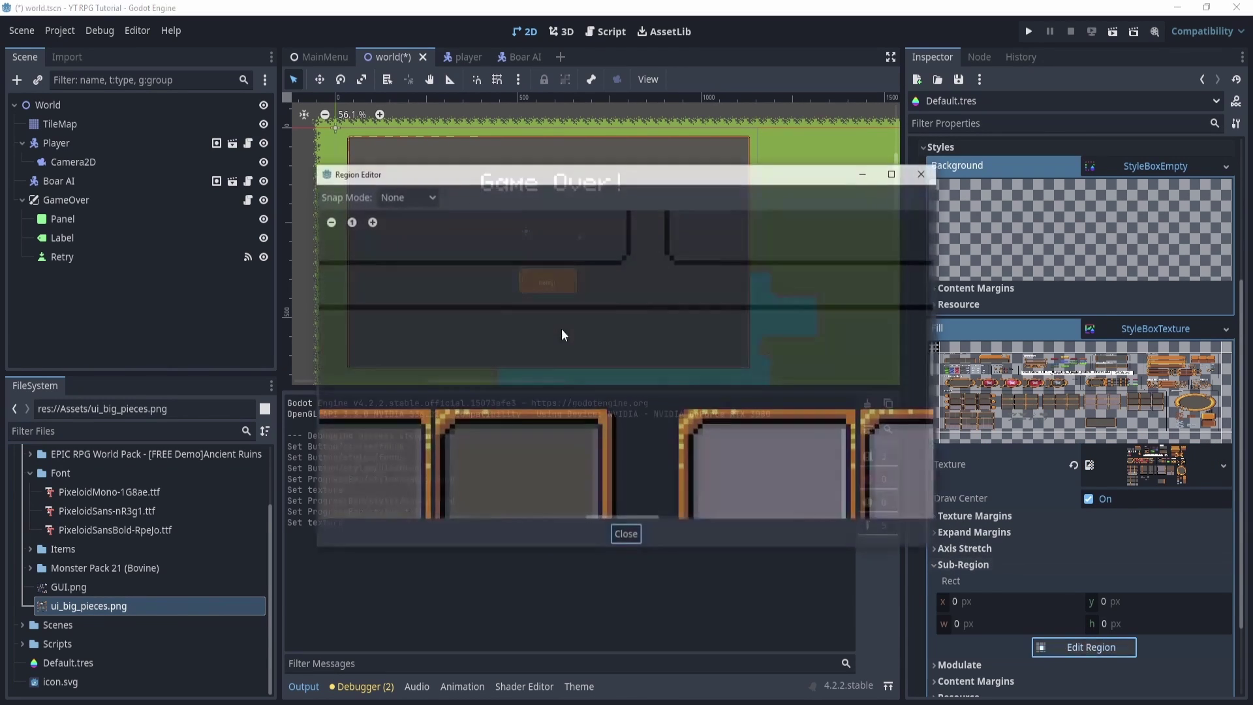
pyautogui.scroll(10, 623, 298)
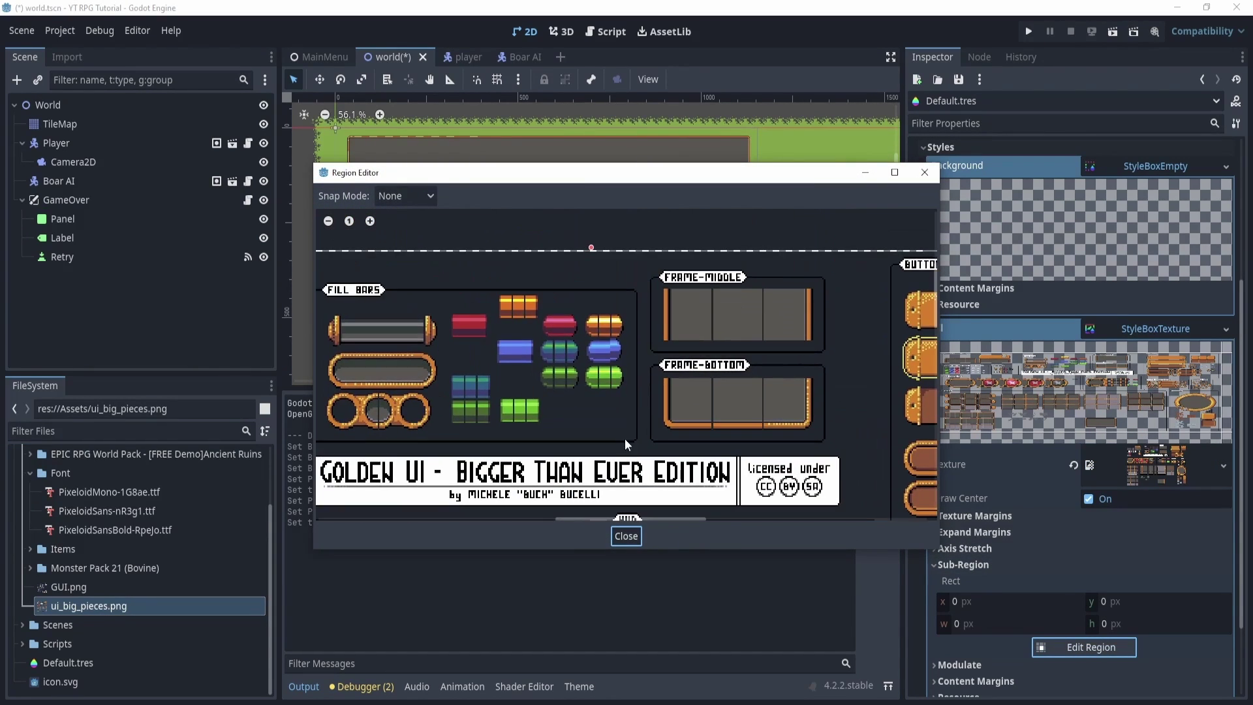
pyautogui.scroll(5, 439, 316)
pyautogui.moveTo(471, 316); pyautogui.dragTo(526, 389)
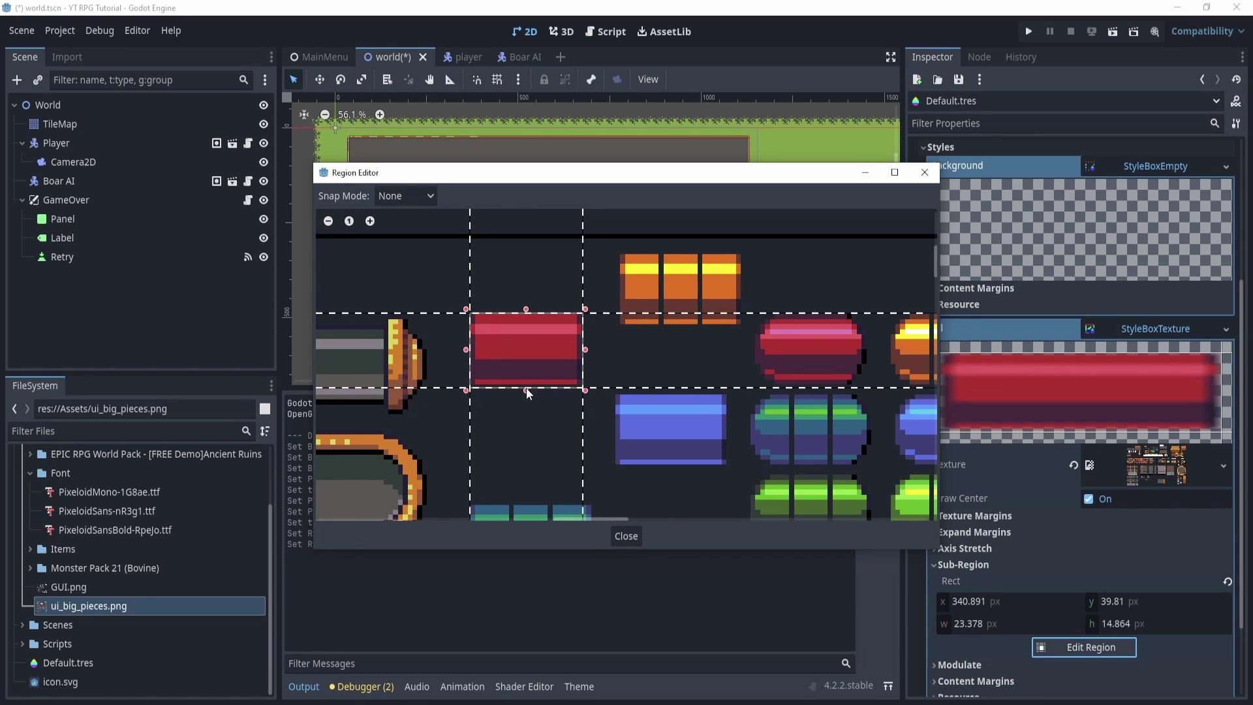
# Step: Move the texture margin guides to just inside the red bar's edges and close the region editor
pyautogui.moveTo(612, 388); pyautogui.dragTo(575, 301)
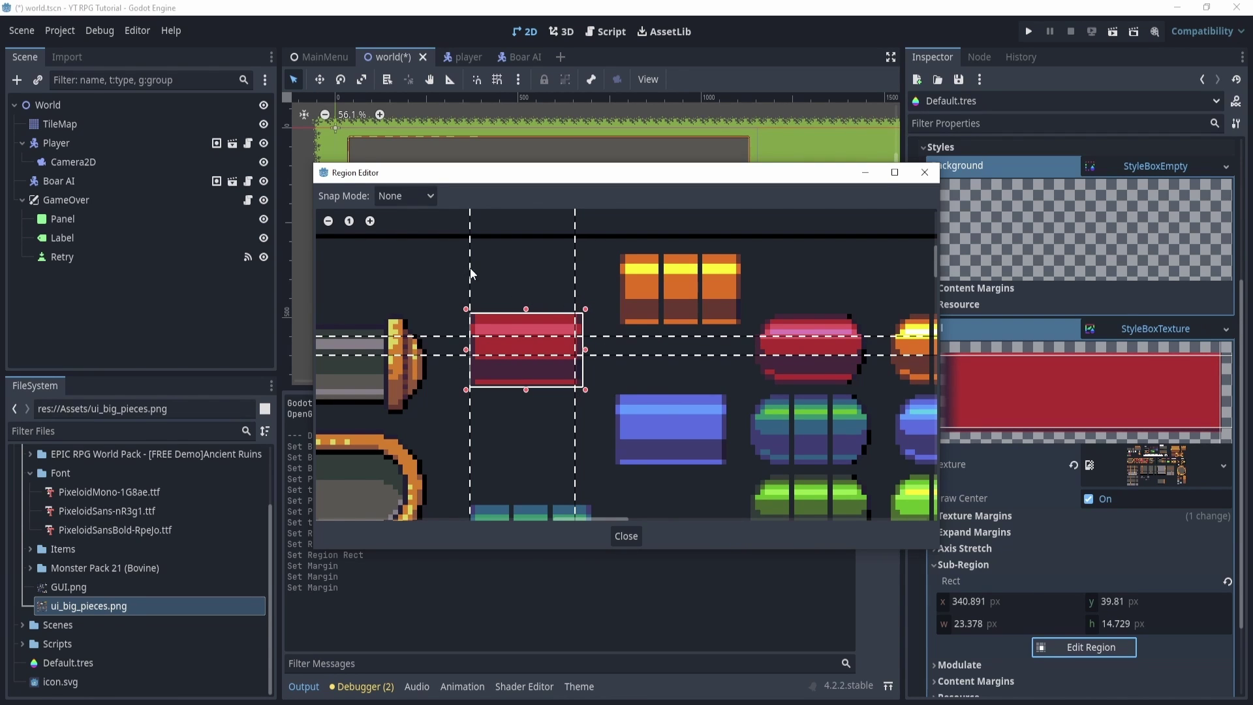
pyautogui.moveTo(471, 273); pyautogui.dragTo(475, 272)
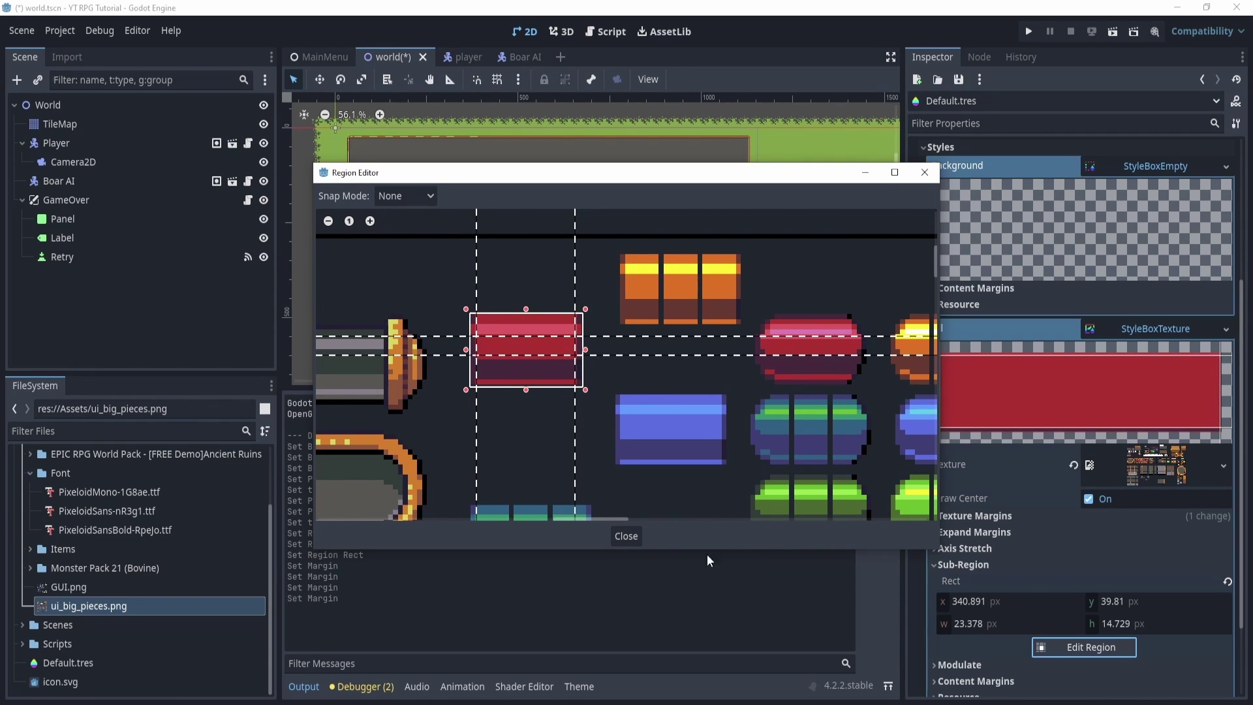
pyautogui.click(631, 534)
# Step: Collapse the ProgressBar's Background and Fill style details and save the world scene
pyautogui.scroll(-2, 702, 256)
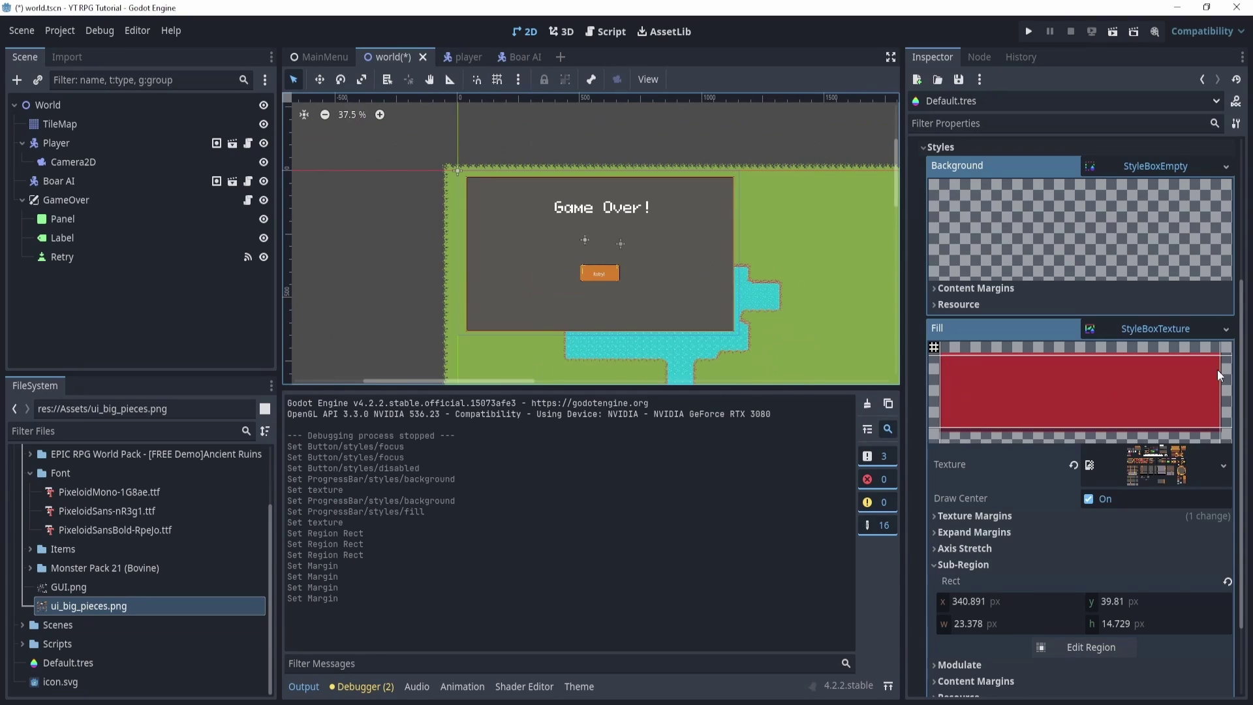
pyautogui.click(1158, 173)
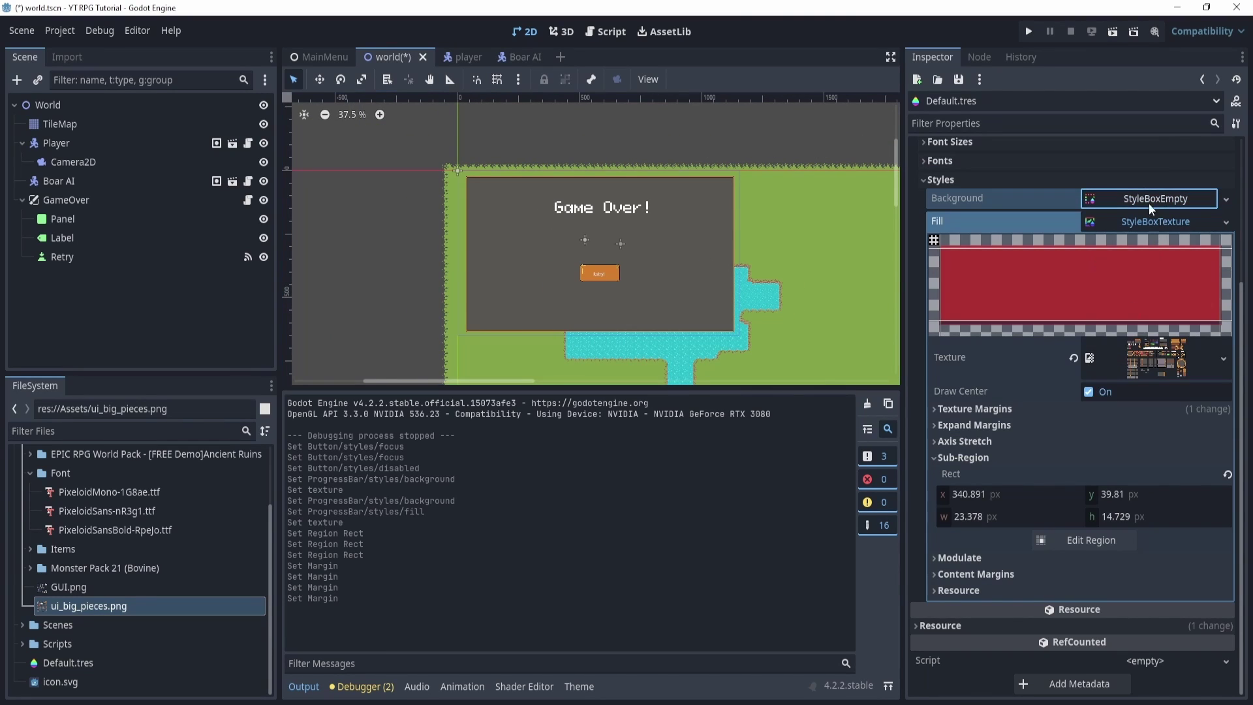
pyautogui.hotkey('ctrl', 's')
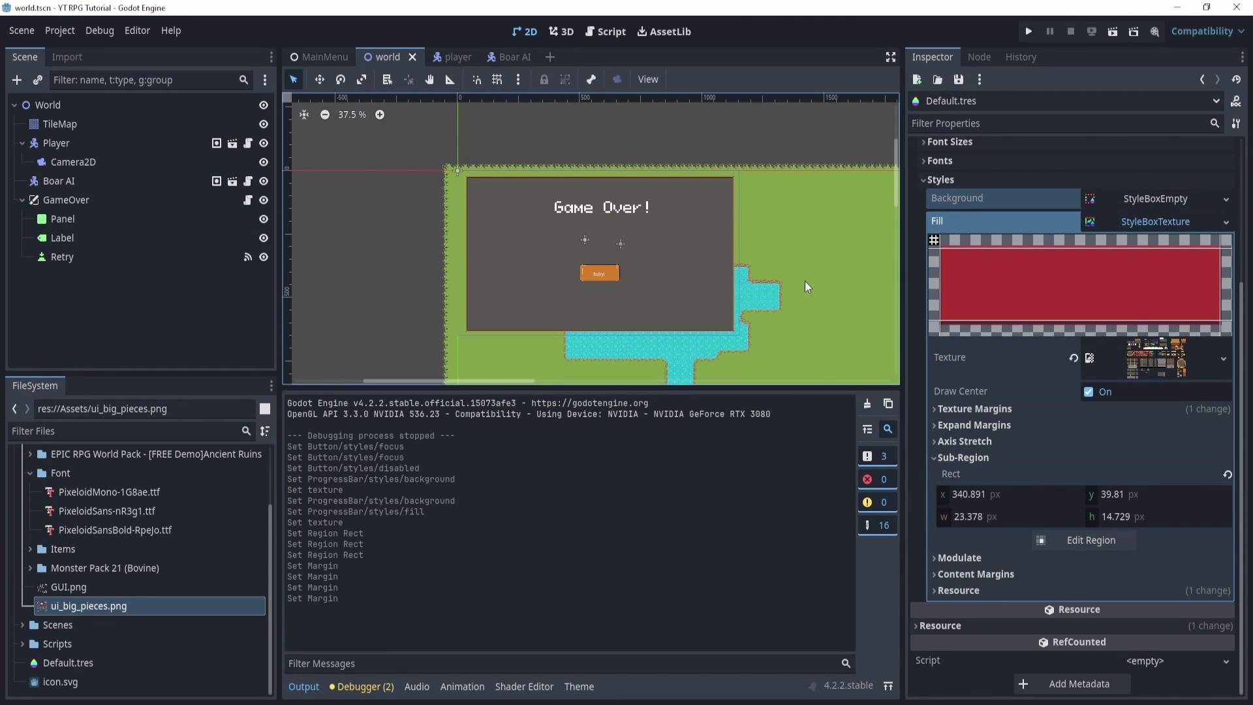
pyautogui.click(1155, 220)
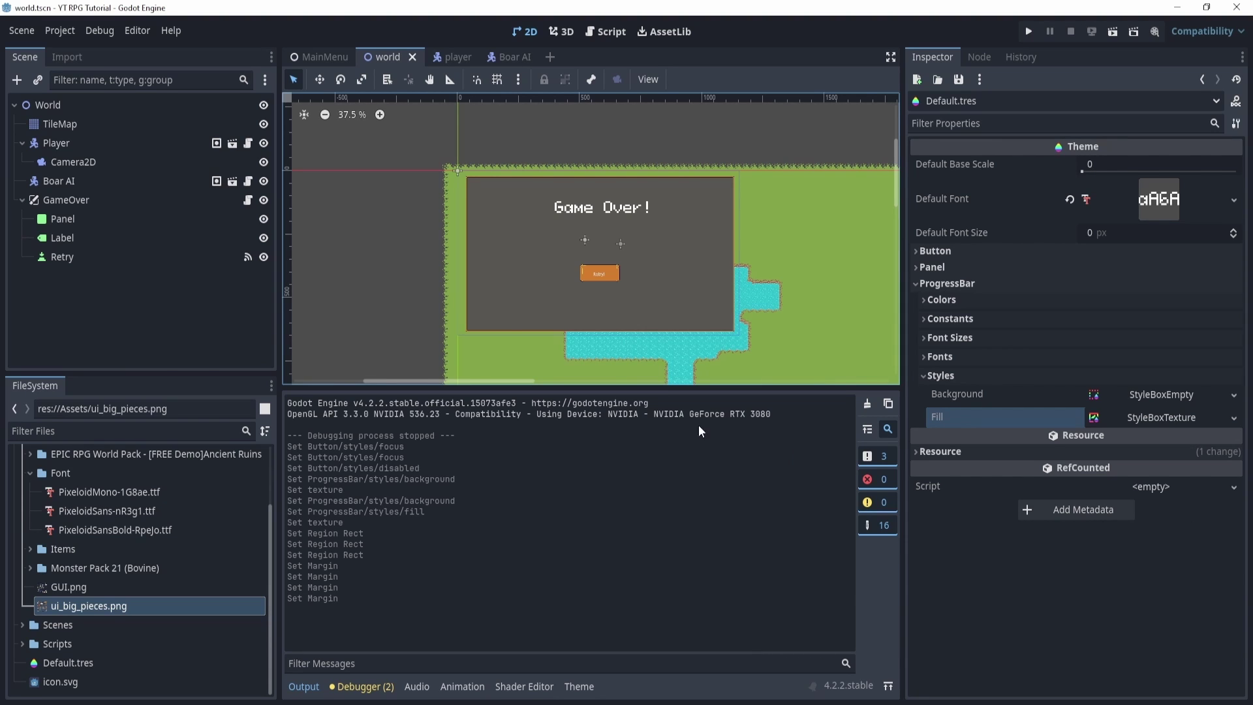
pyautogui.hscroll(1, 751, 246)
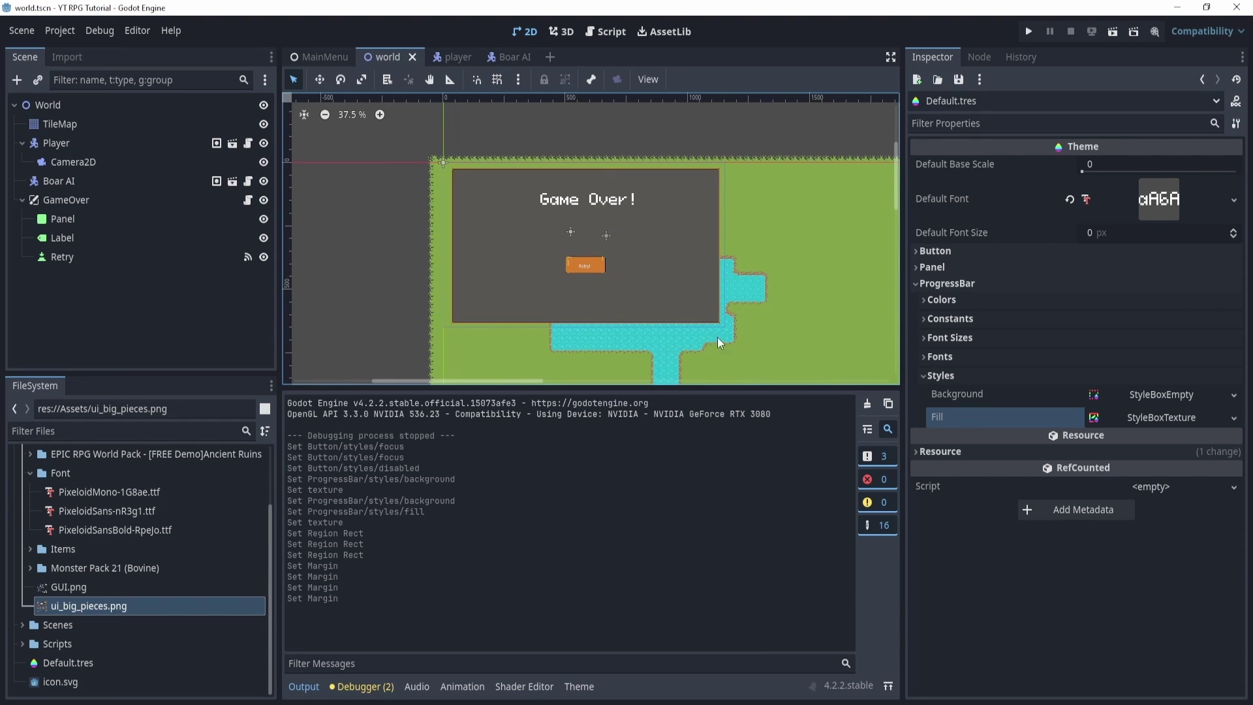